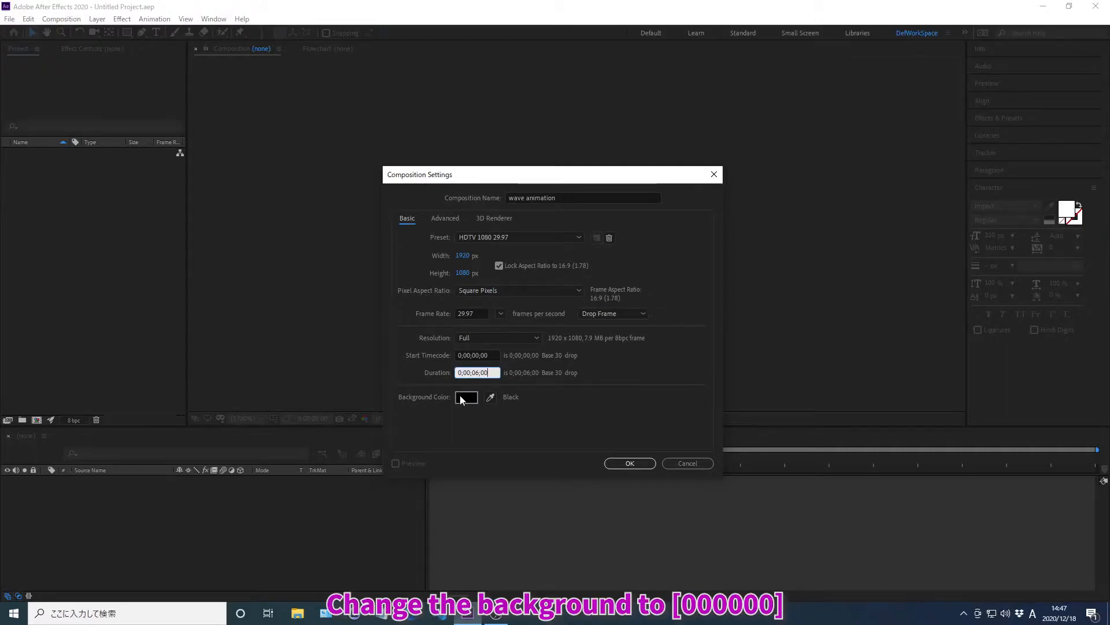
Step: Set the composition's background color to 000000 and create the composition
left_click(466, 397)
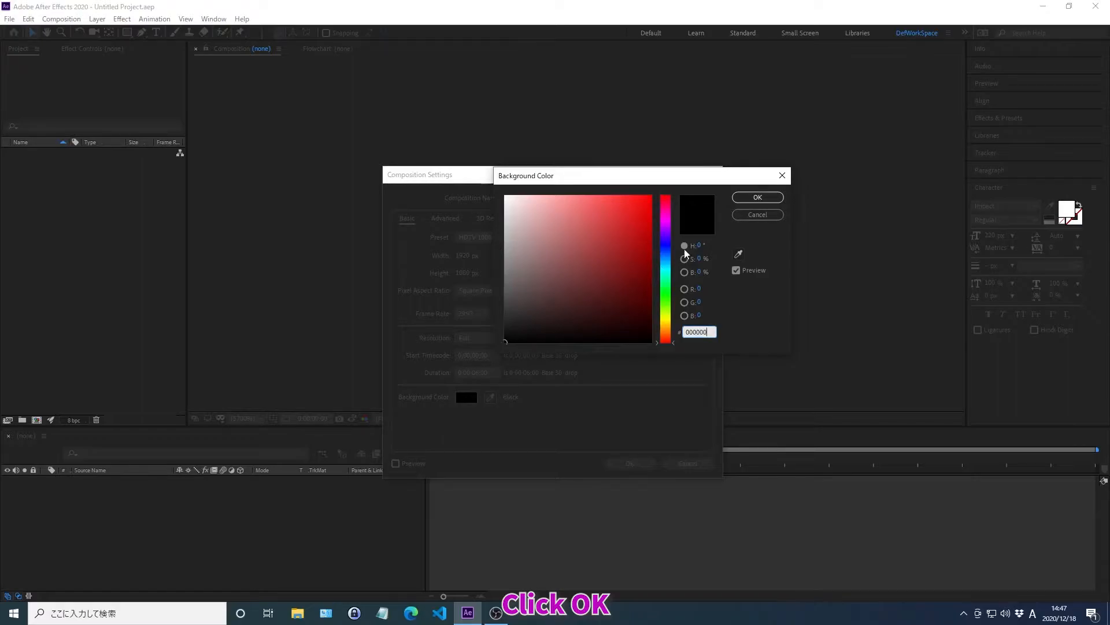
left_click(758, 198)
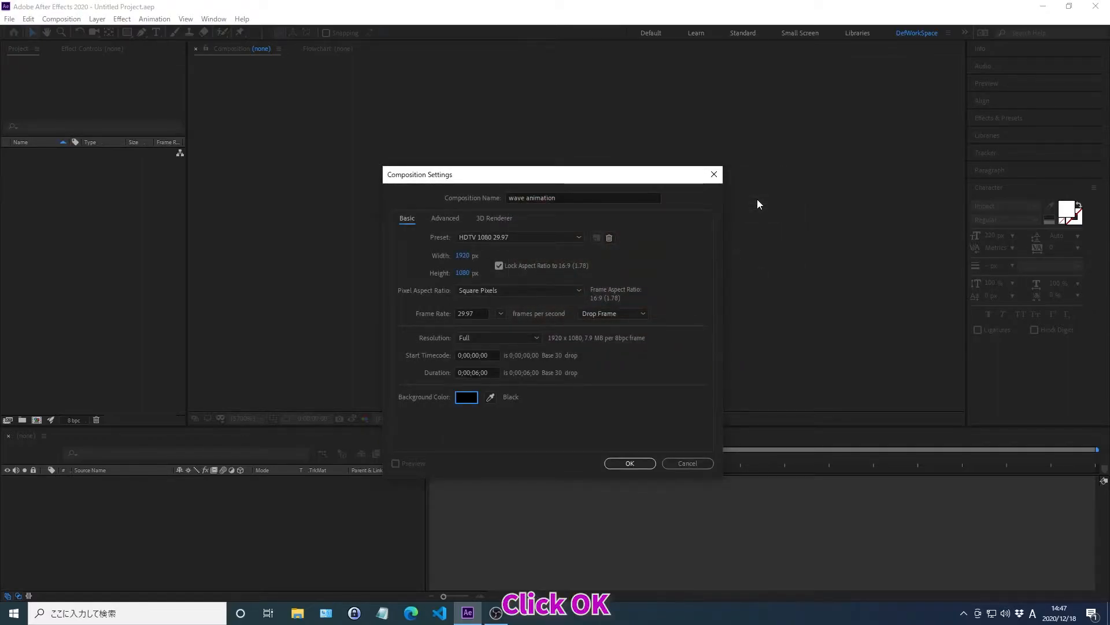
left_click(629, 464)
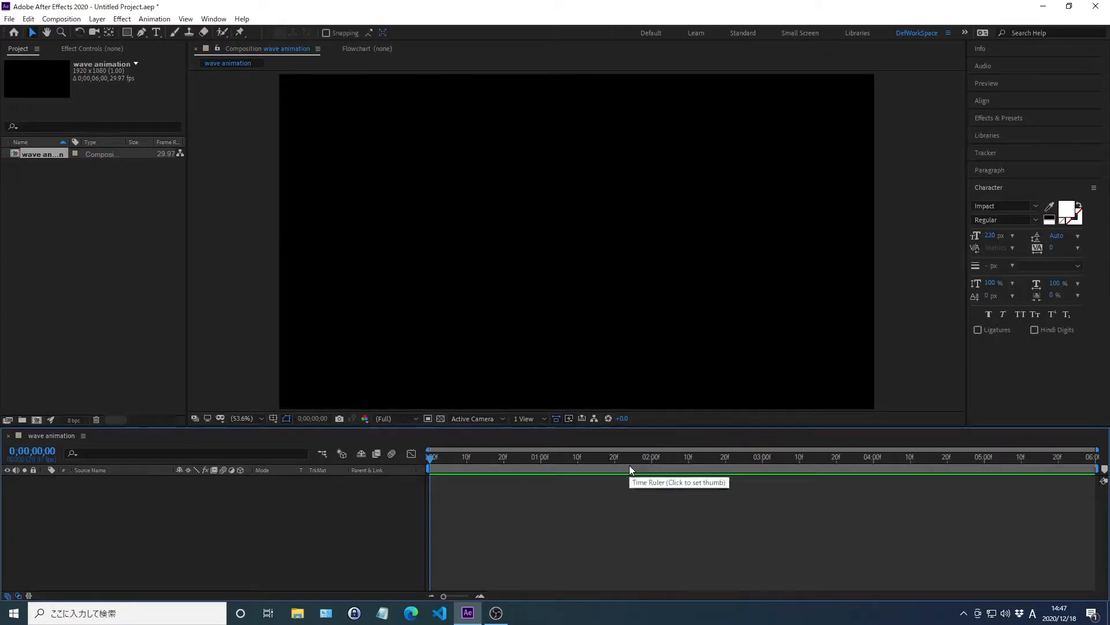
Step: Draw a rectangle about 718 by 319 px near the middle of the frame and set its fill color to FFFFFF
left_click(128, 32)
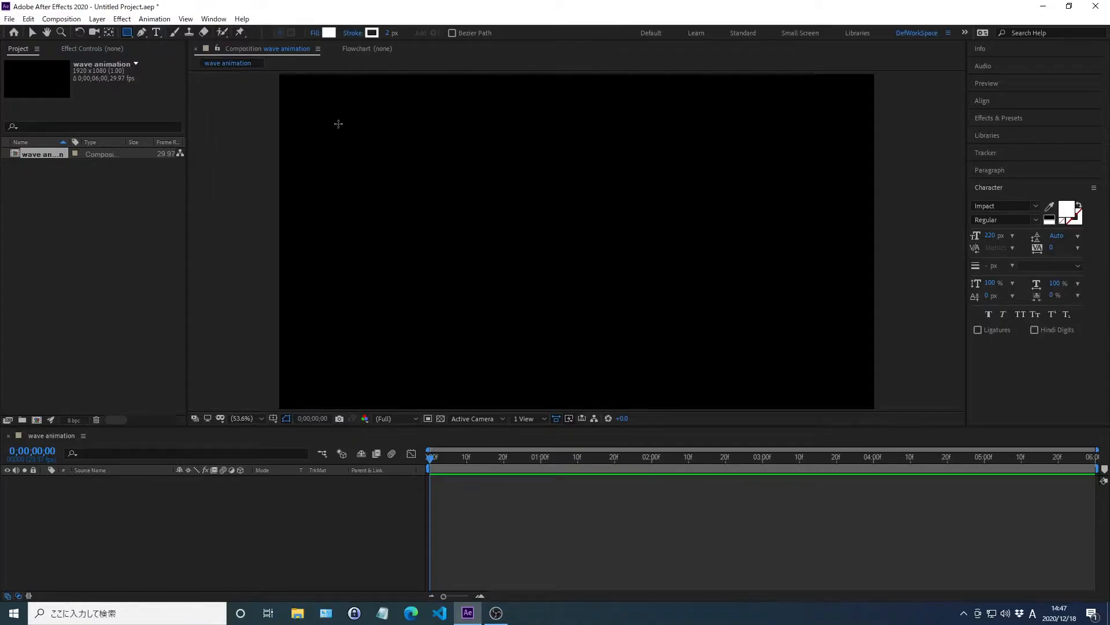
left_click_drag(464, 187, 687, 285)
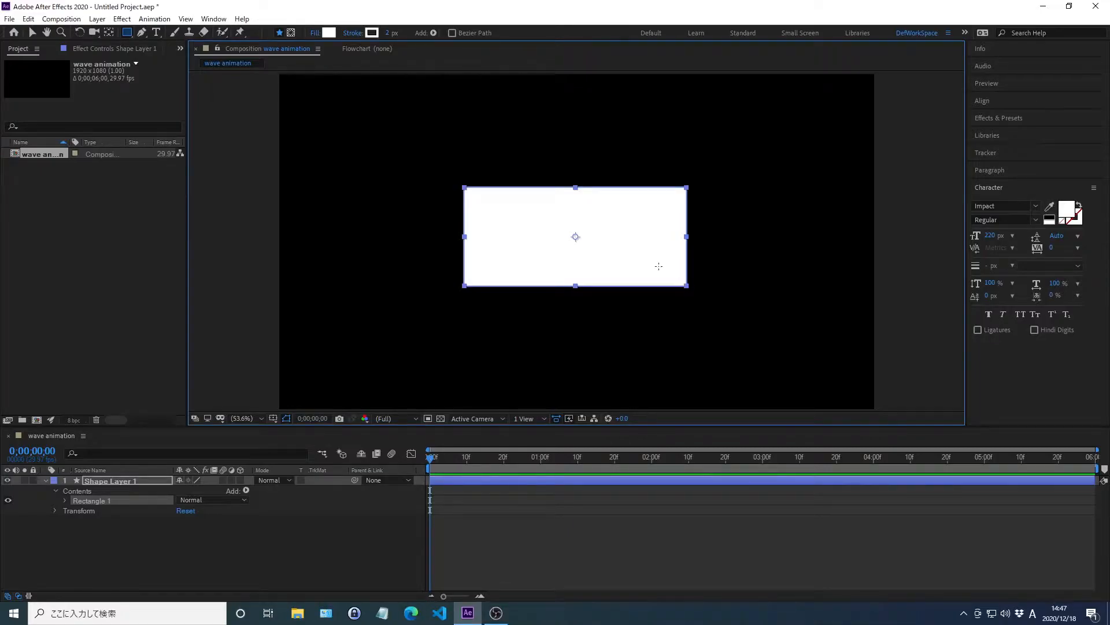
left_click(328, 33)
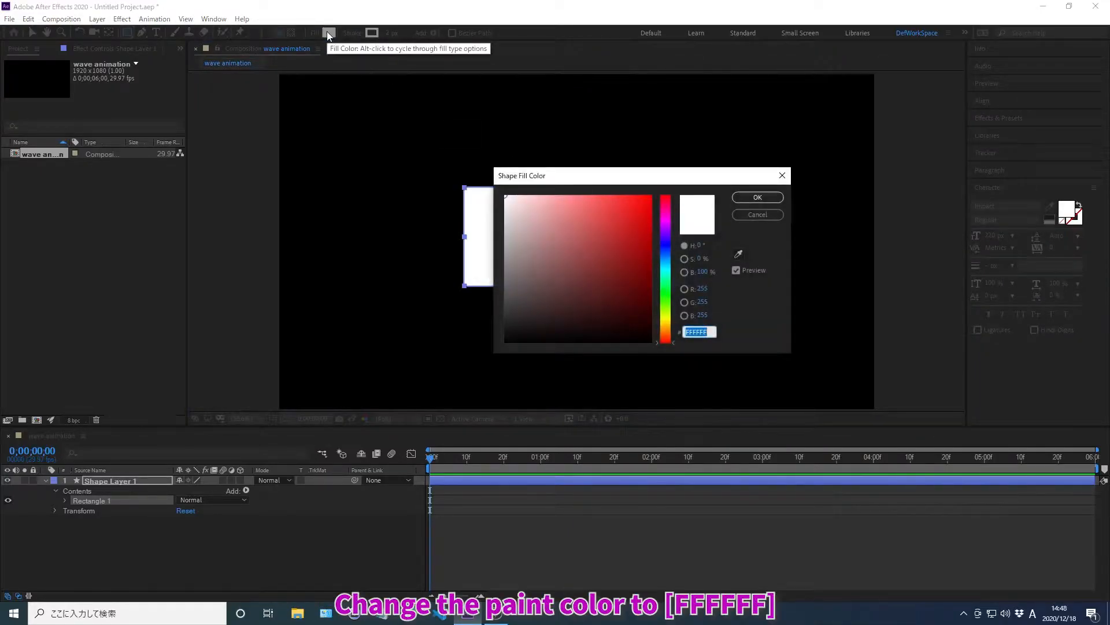
type("FFFFFF")
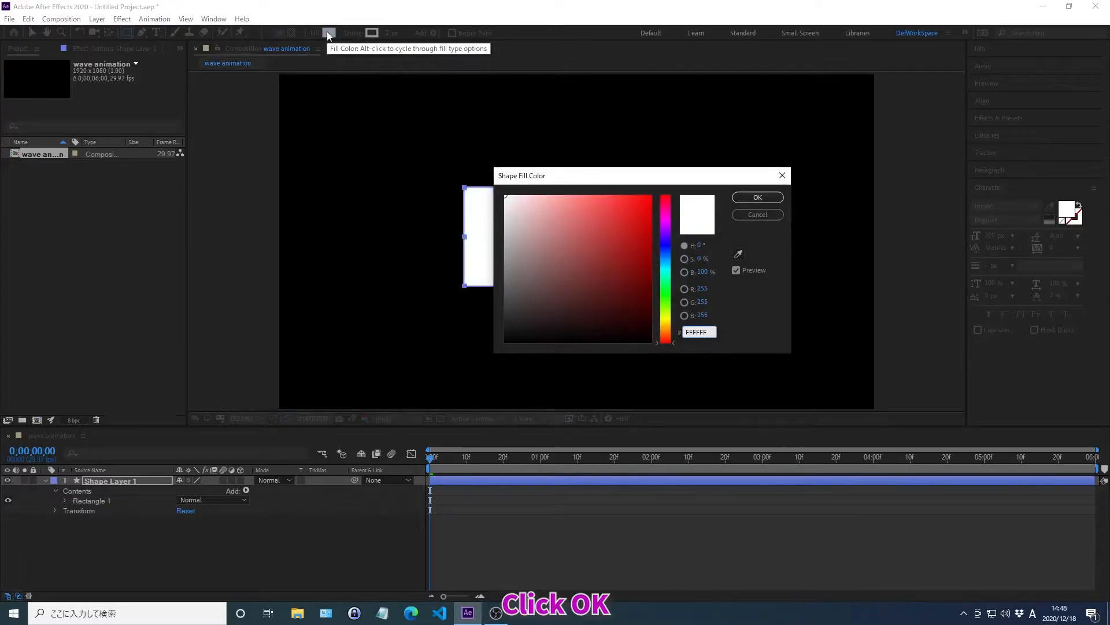
left_click(757, 197)
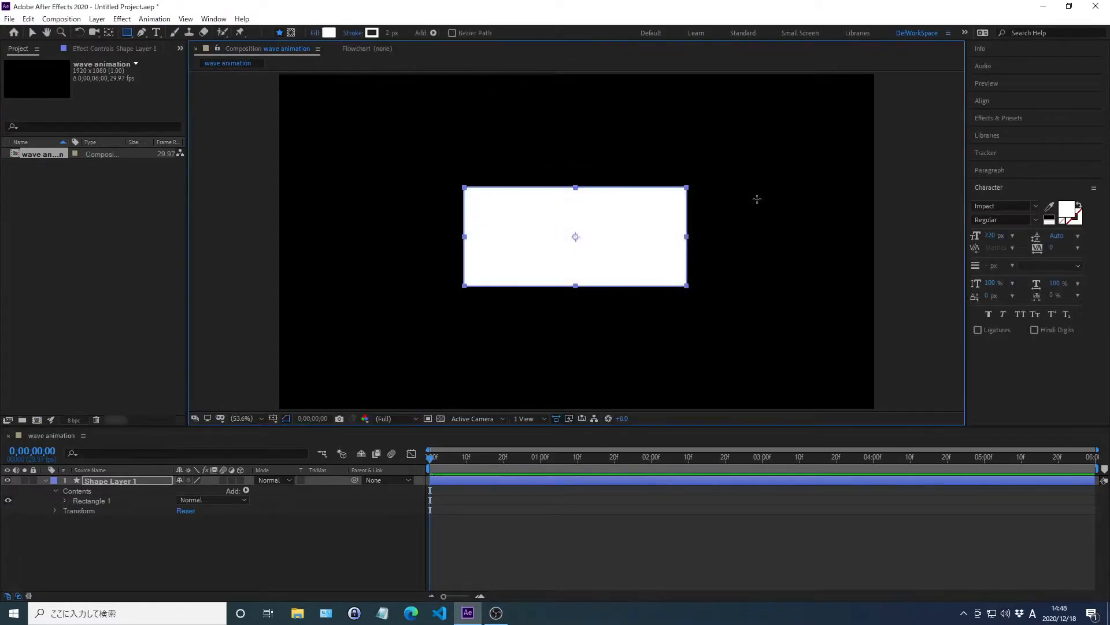
Step: Find the rectangle path's Size property, turn off aspect ratio preservation, and set the size to 1520 by 12 px
key("ctrl+f")
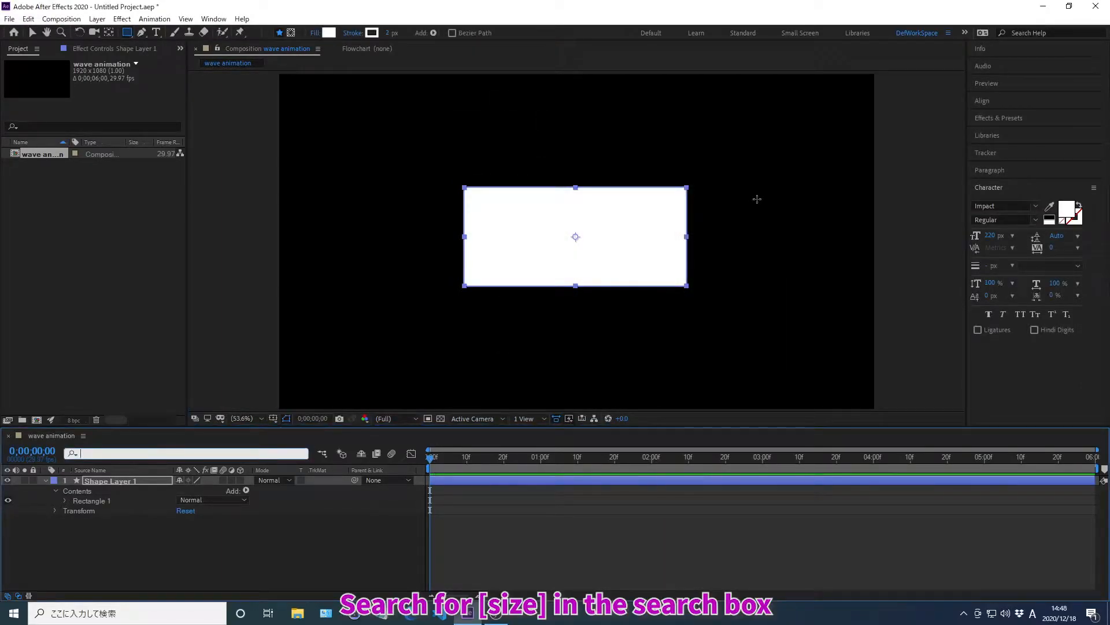
type("size")
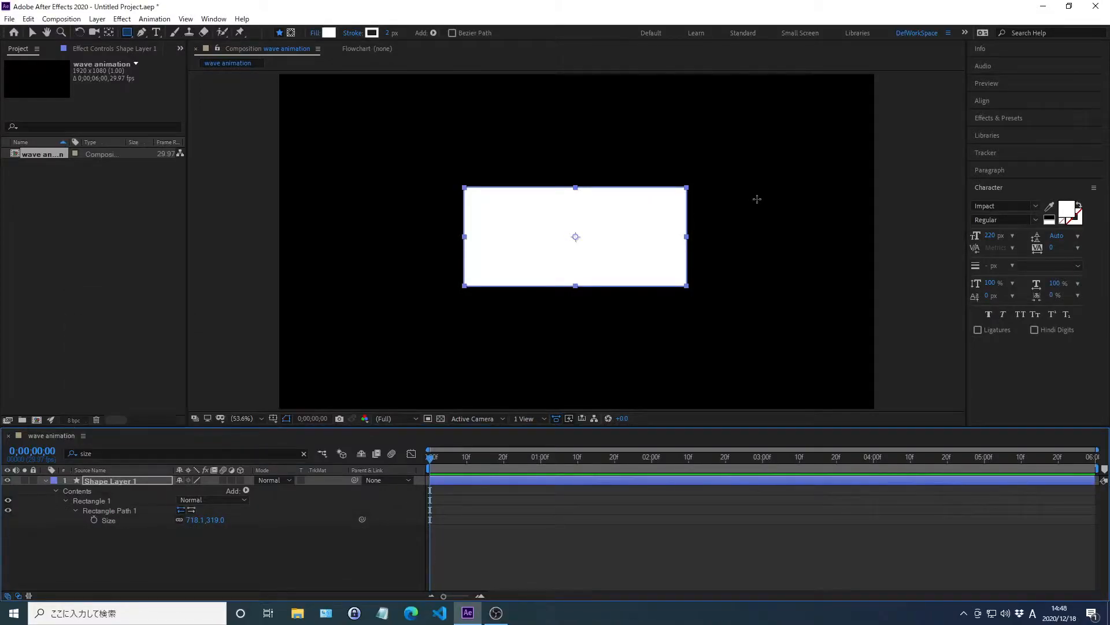
right_click(109, 522)
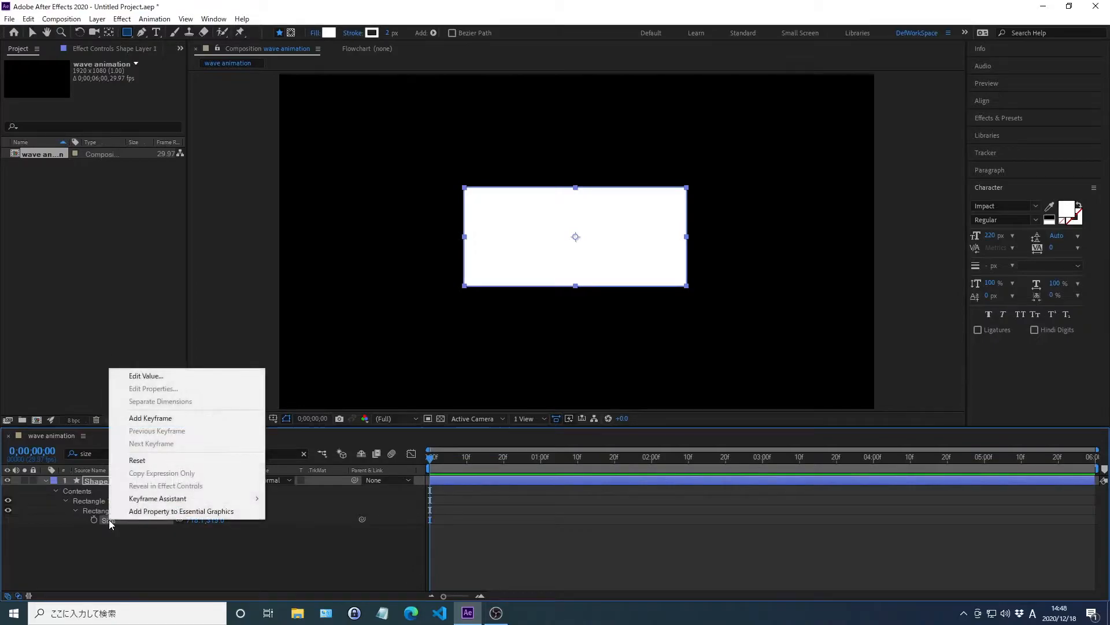
left_click(149, 376)
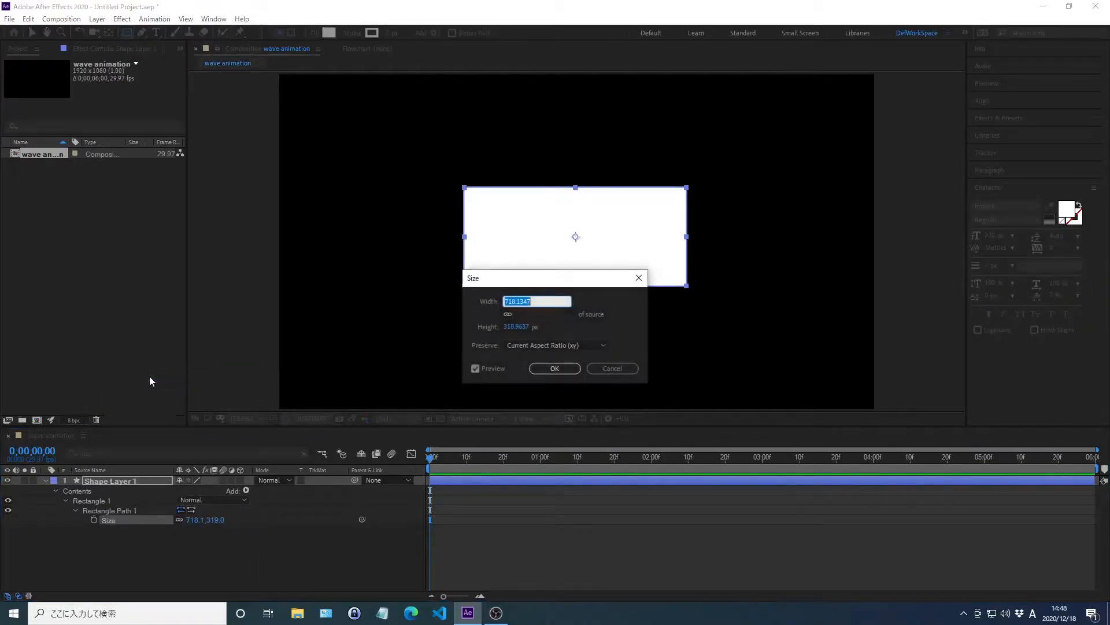
left_click(506, 346)
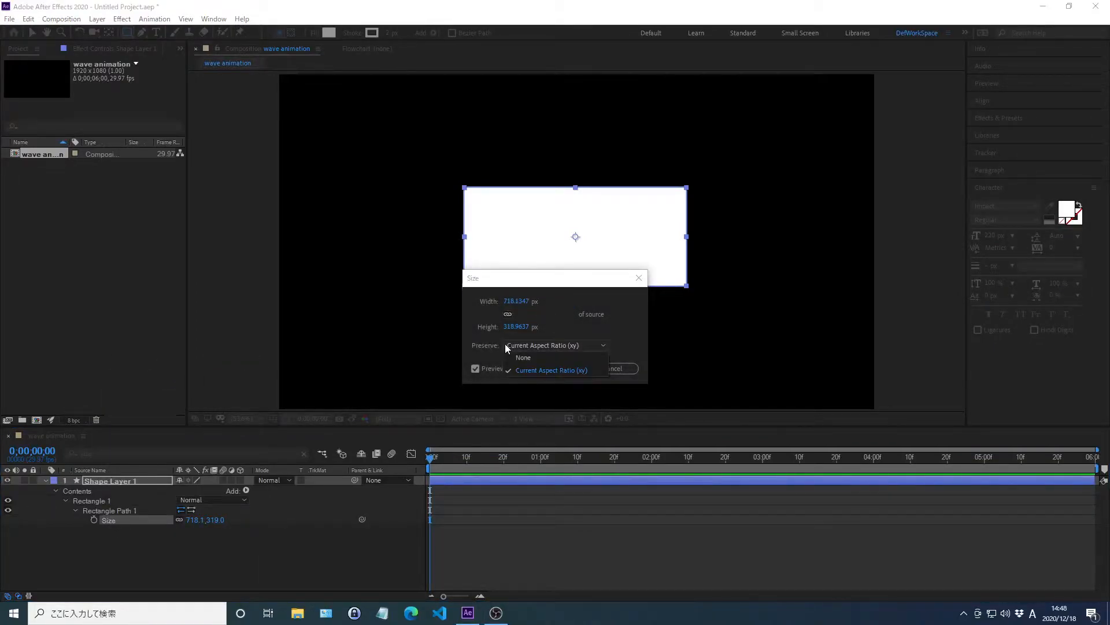
left_click(523, 356)
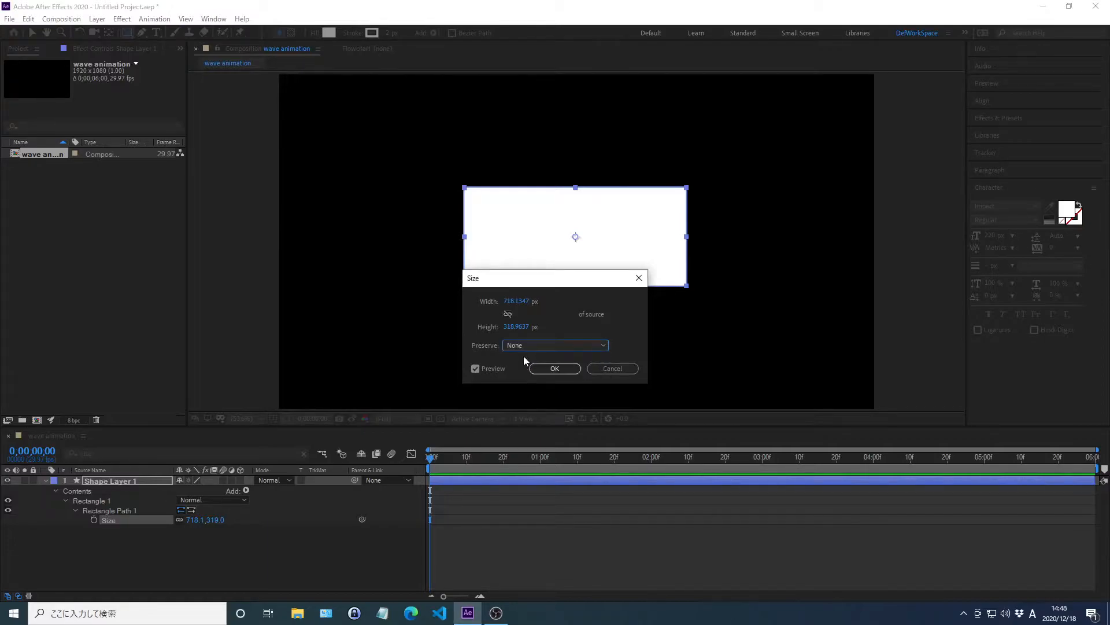
left_click(516, 301)
type("1520")
key("Tab")
type("12")
key("Return")
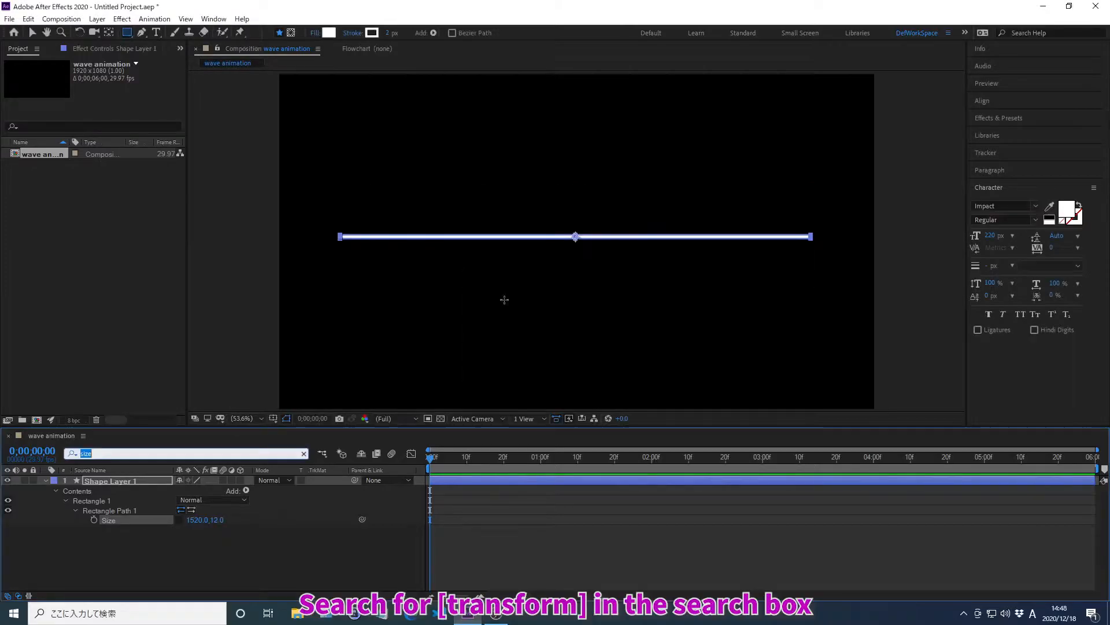
Step: Set the Position in Rectangle 1's own transform to 0, 50 px and align the layer horizontally to the composition
type("transform")
key("Return")
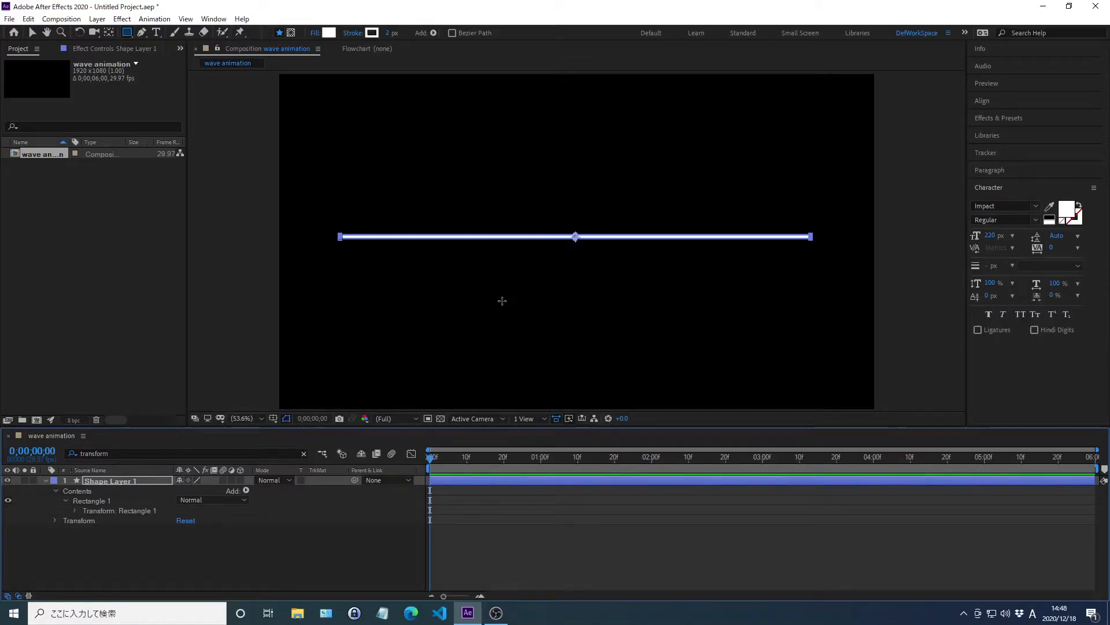
left_click(75, 510)
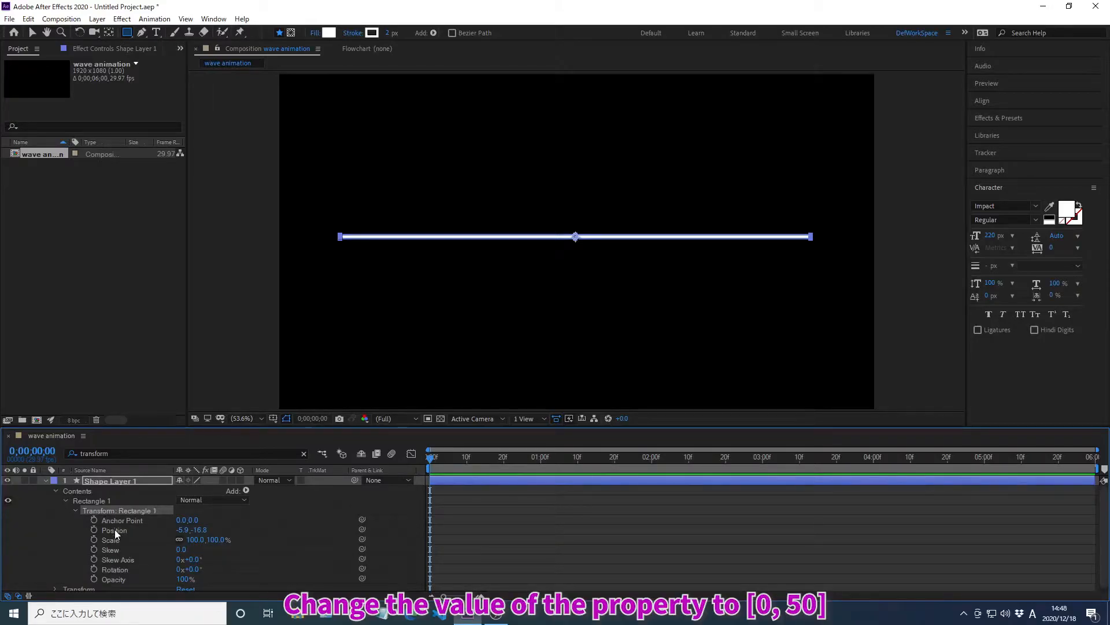
right_click(116, 531)
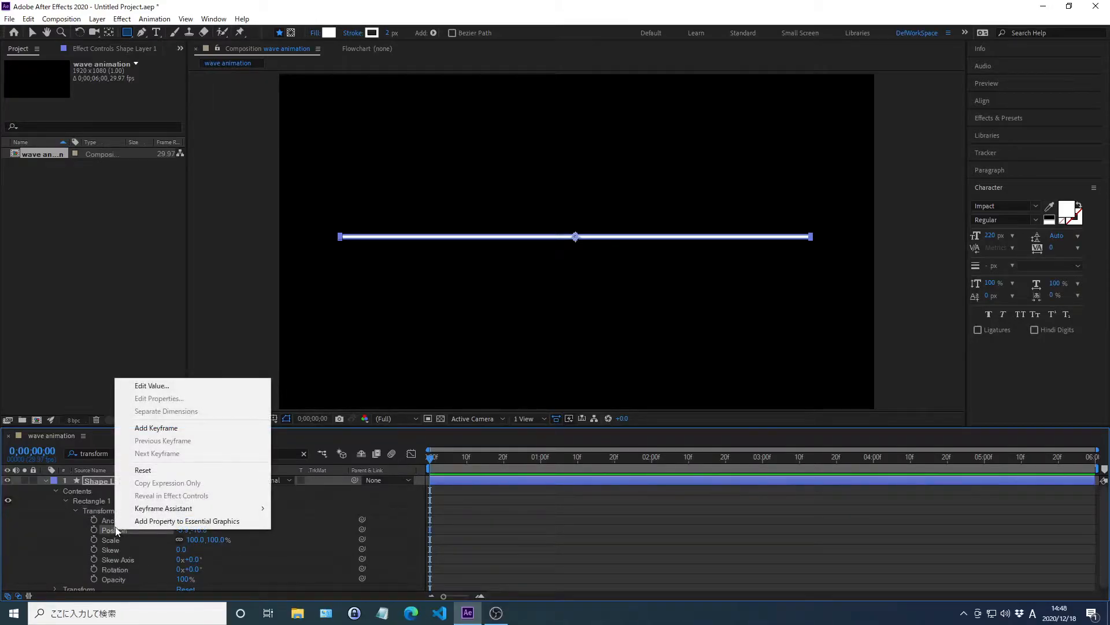
left_click(155, 385)
type("0")
key("Tab")
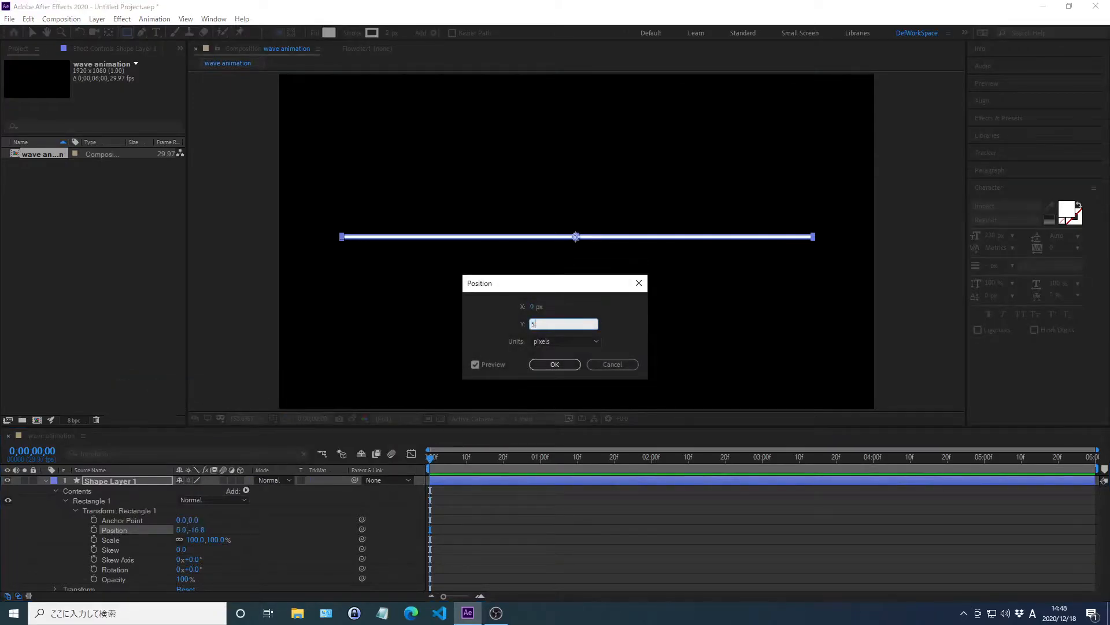
type("50")
key("Return")
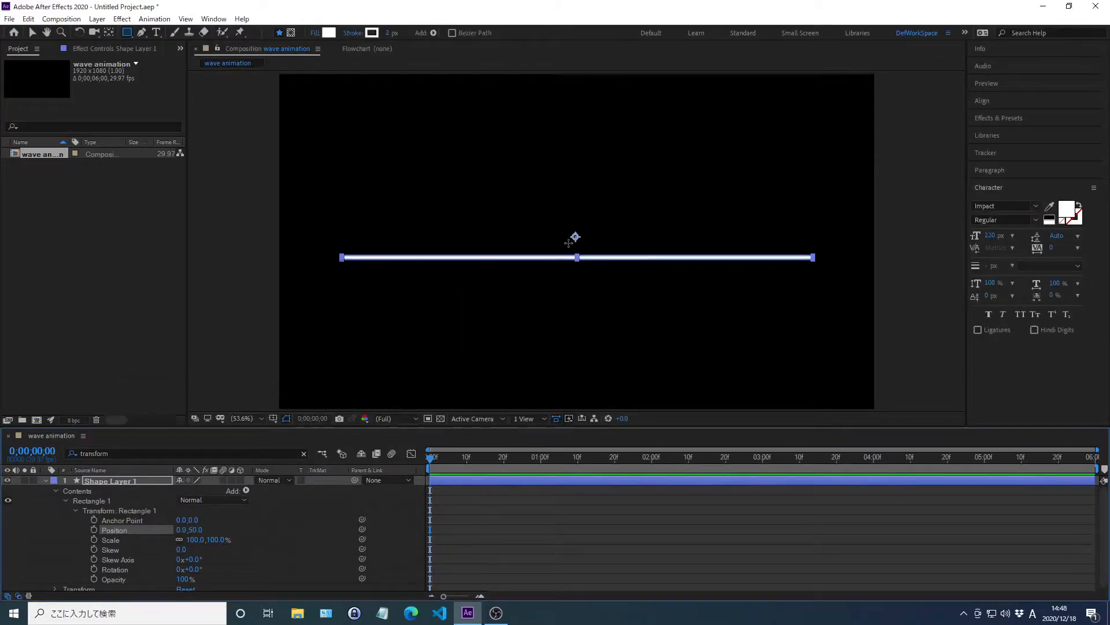
left_click(981, 102)
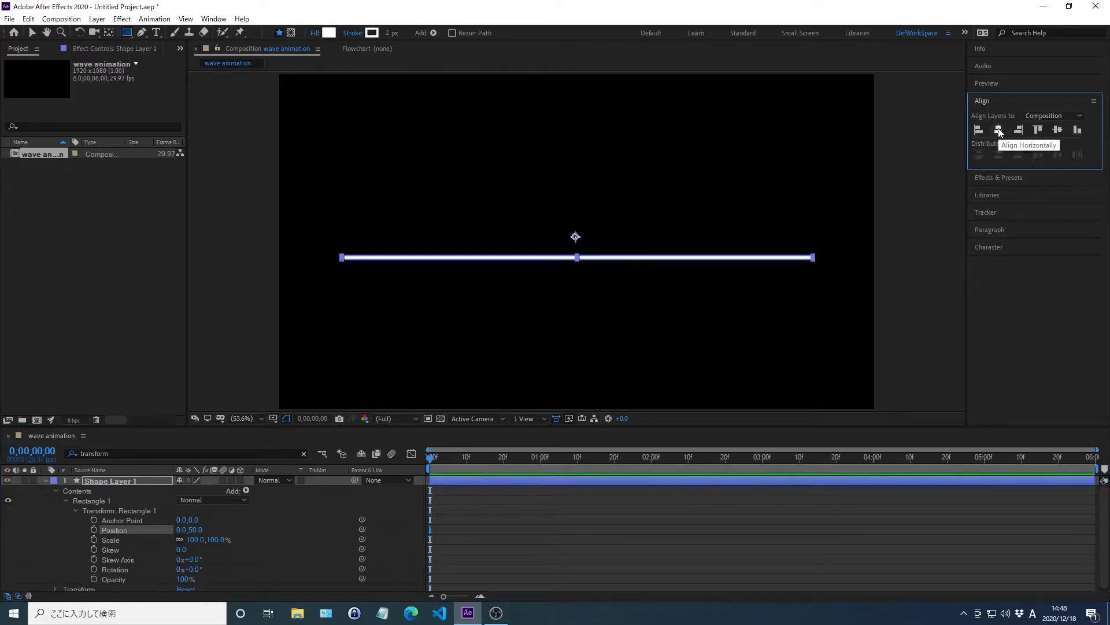
left_click(983, 102)
Step: Add a keyframe for the rectangle path's Size property at 0;00;01;00
key("ctrl+f")
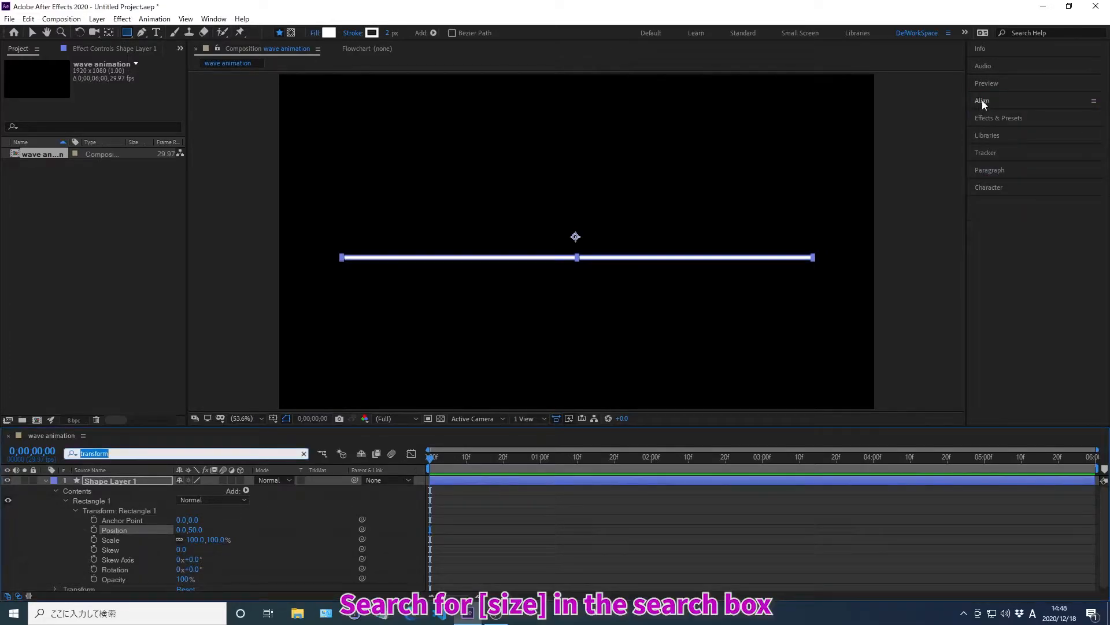
type("size")
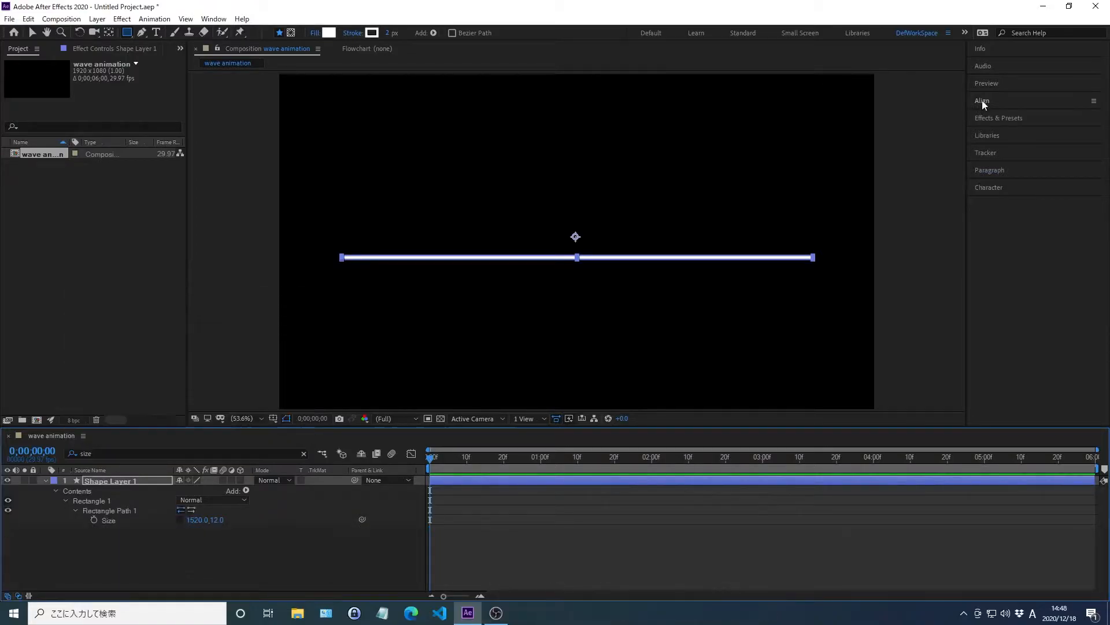
key("alt+shift+j")
type("0;")
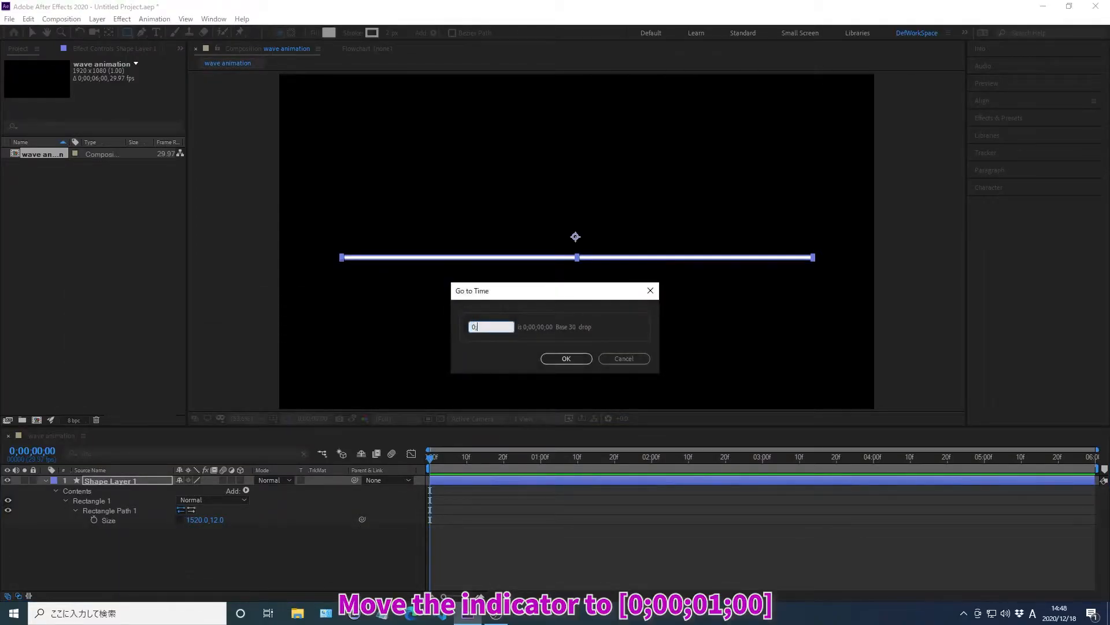
type("00;01;00")
key("Return")
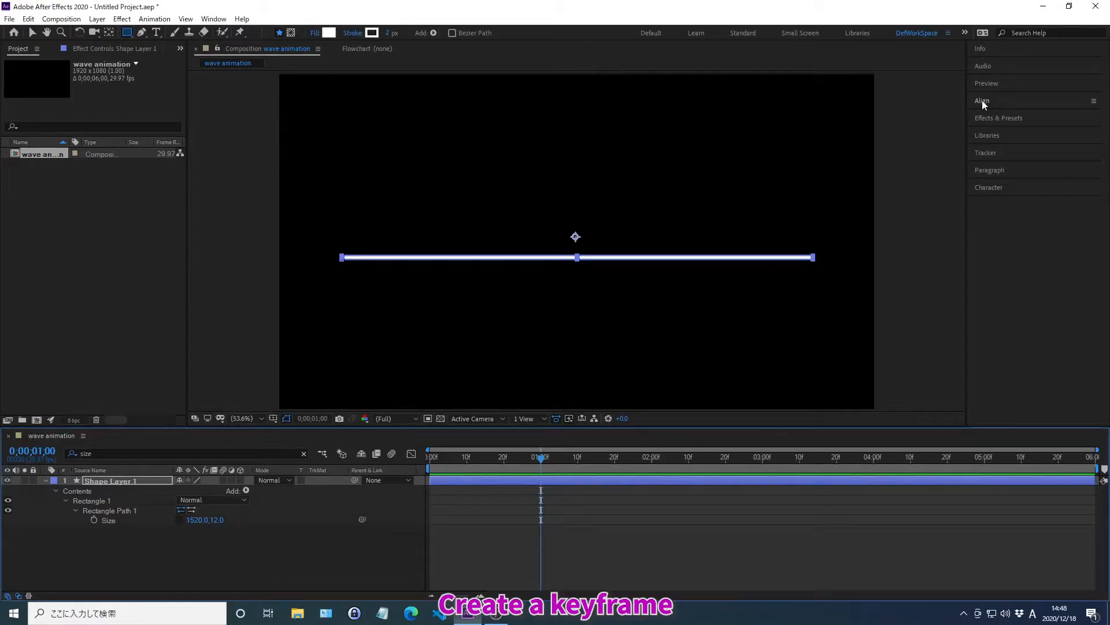
left_click(94, 519)
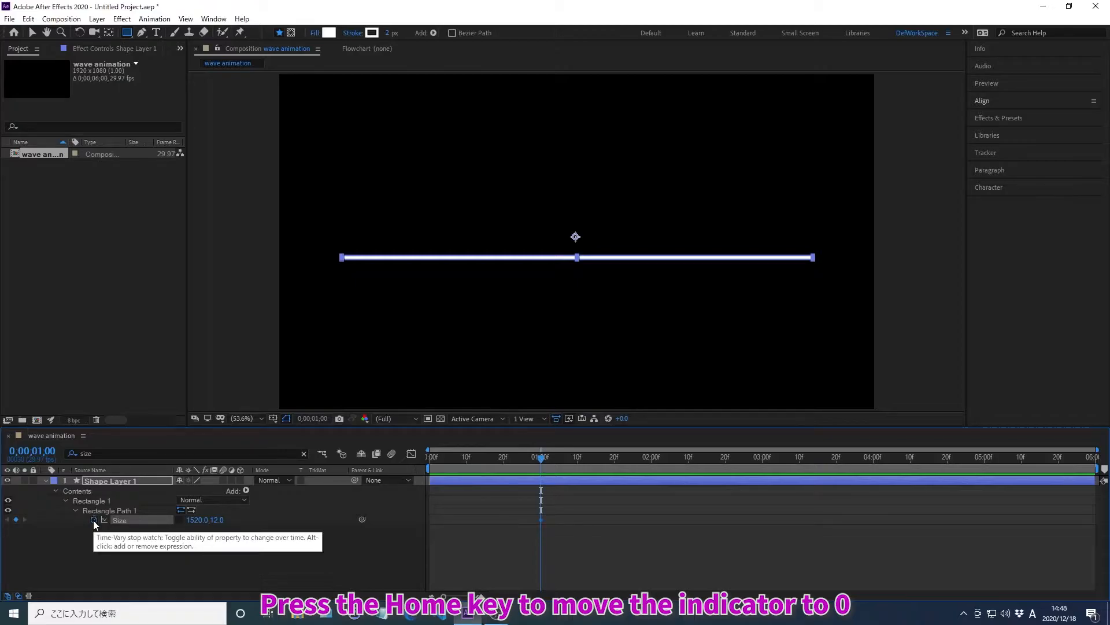
Step: Keyframe the rectangle path's Size at 0, 0 at the start of the composition, with Preserve left at None
key("Home")
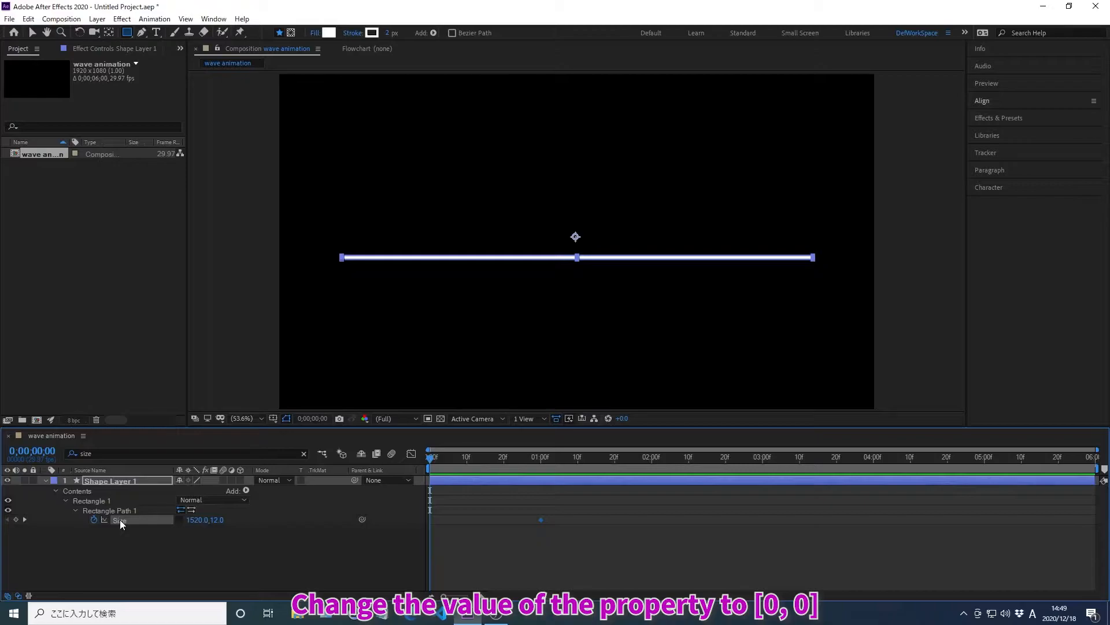
right_click(121, 521)
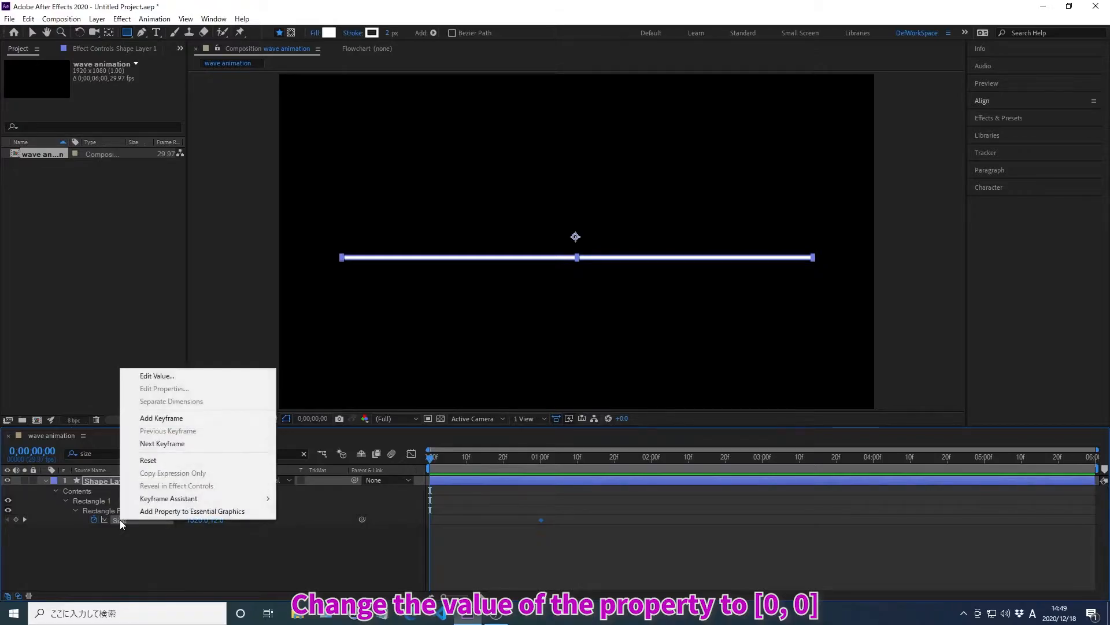
left_click(159, 376)
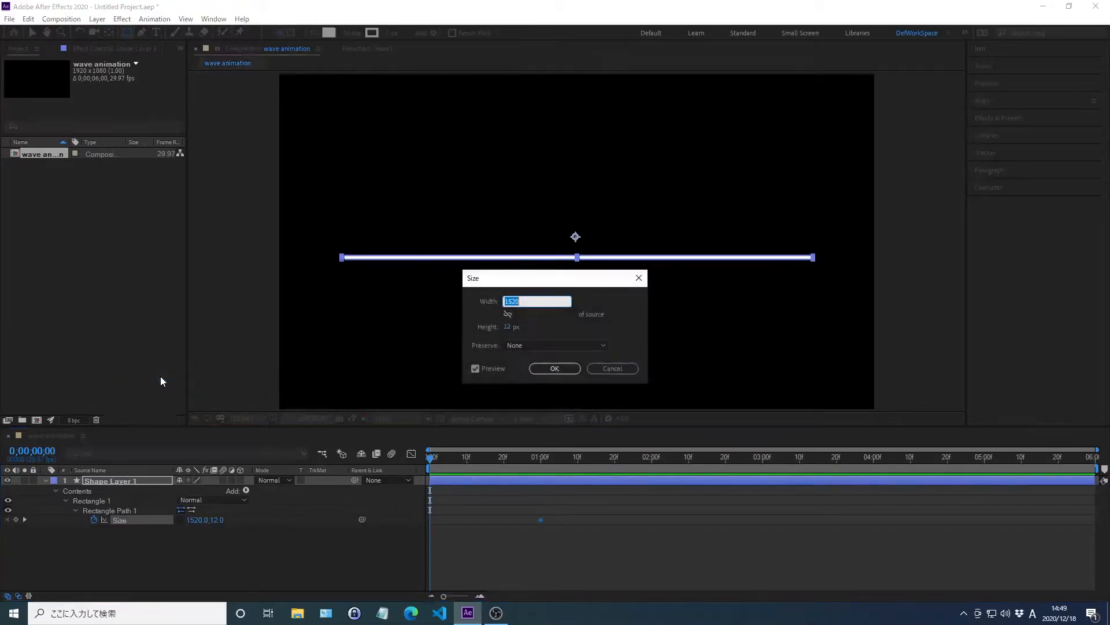
left_click(506, 346)
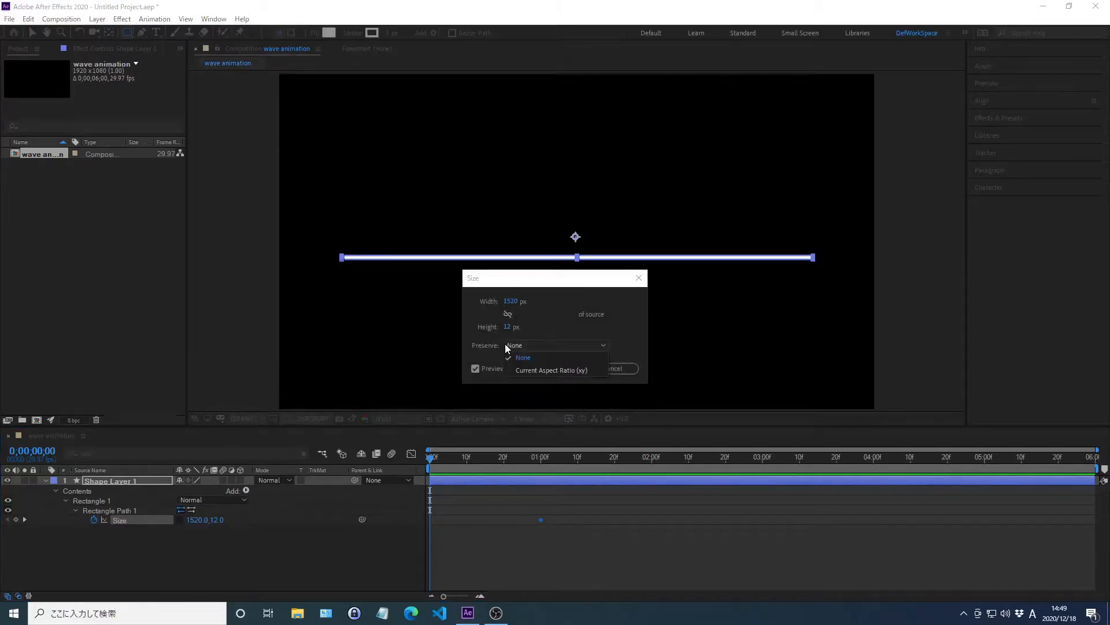
left_click(514, 345)
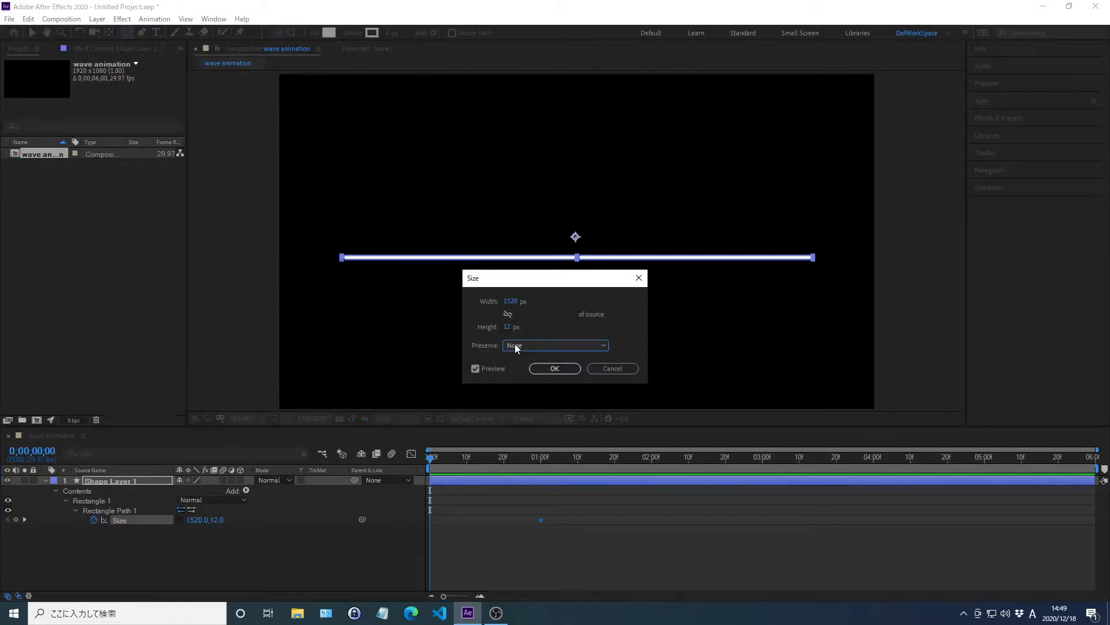
left_click(509, 301)
type("0")
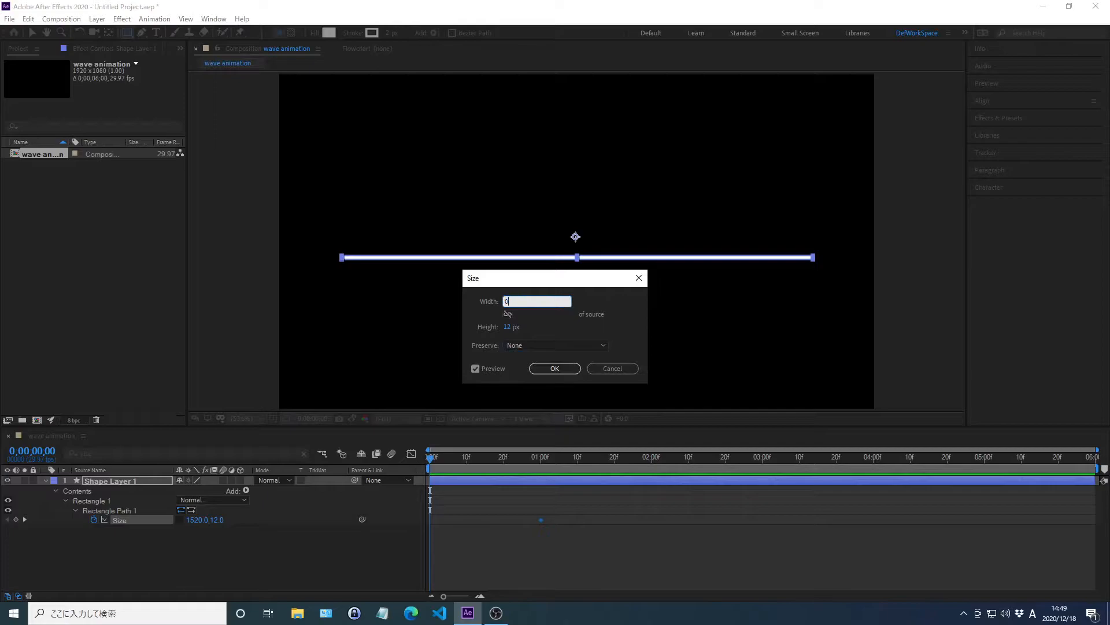
key("Return")
Step: Find the rectangle path's Size property, select its keyframes and apply Easy Ease to them
key("ctrl+f")
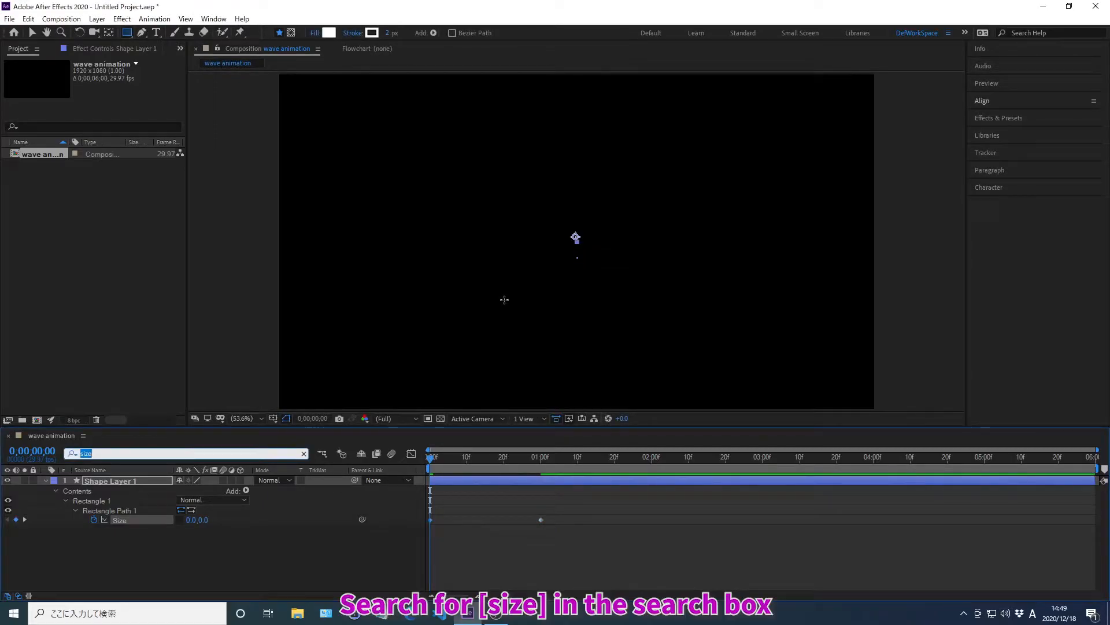
type("size")
key("Return")
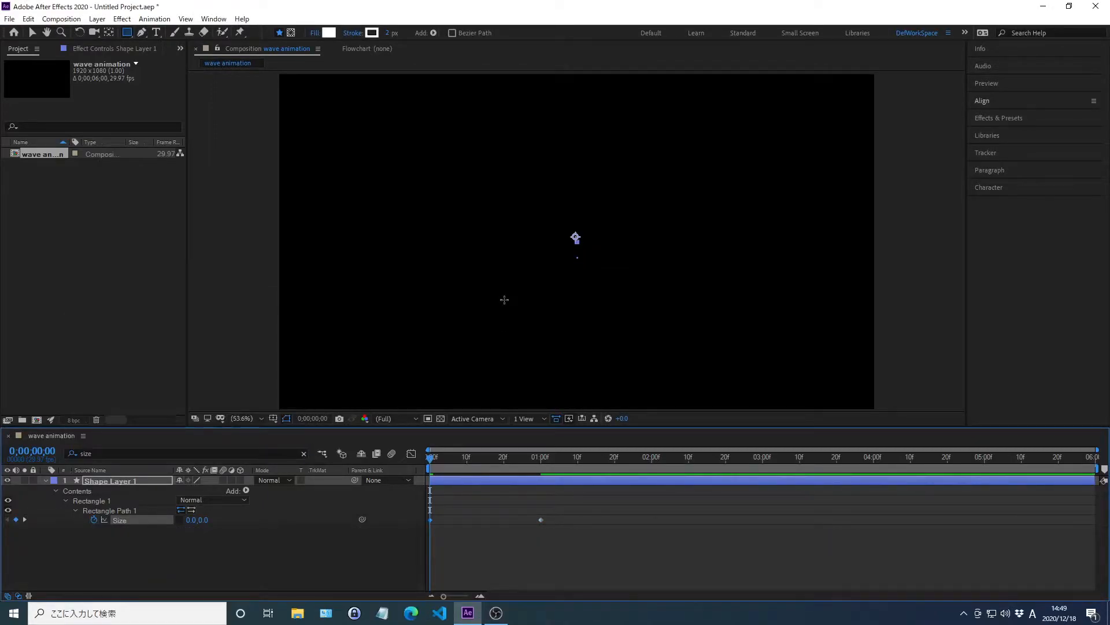
left_click(120, 520)
Step: Show the Size keyframes in the Graph Editor as a speed graph
left_click(412, 453)
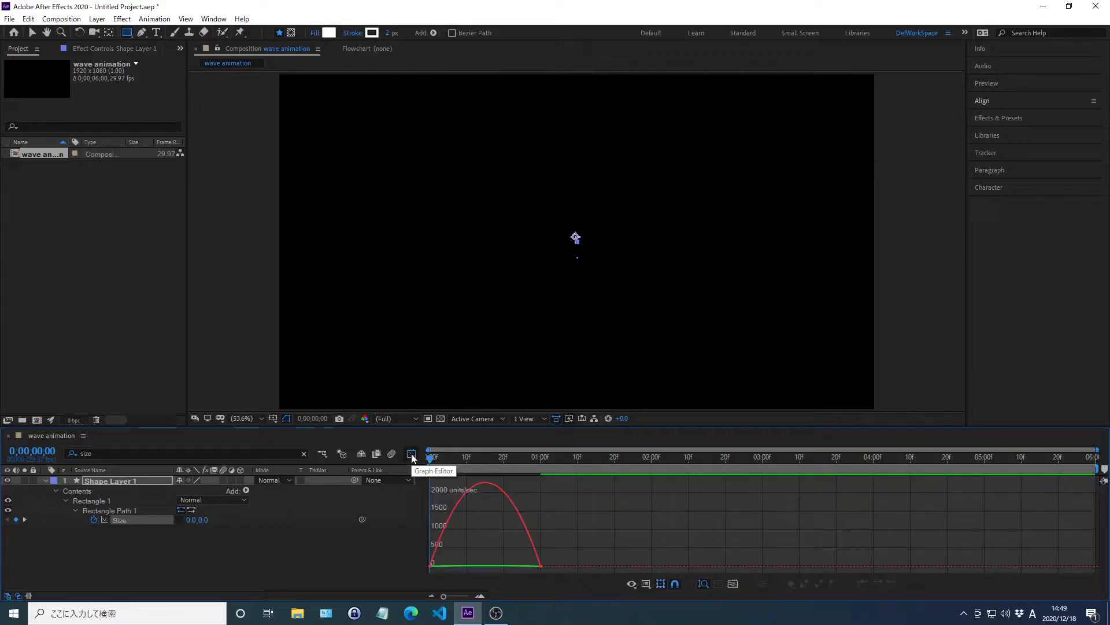
left_click(119, 519)
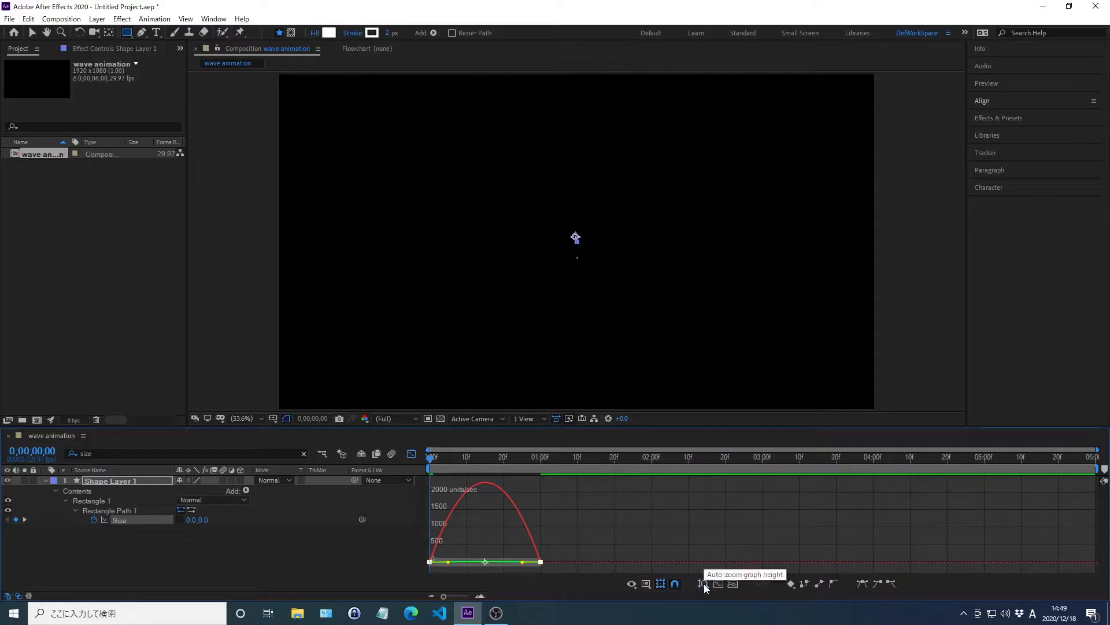
left_click(647, 583)
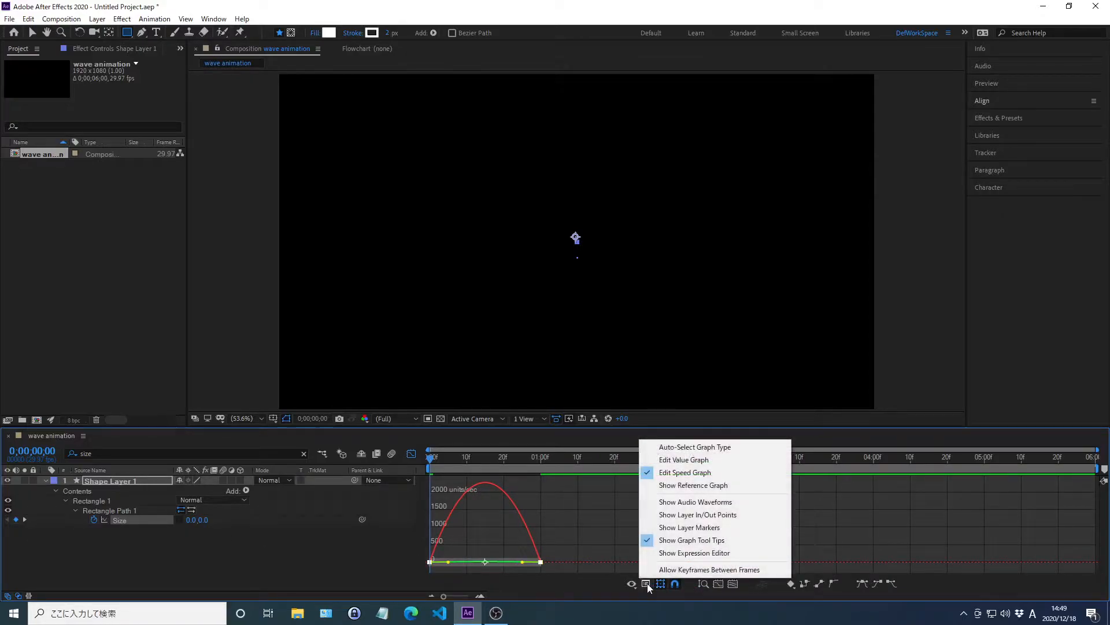
left_click(688, 473)
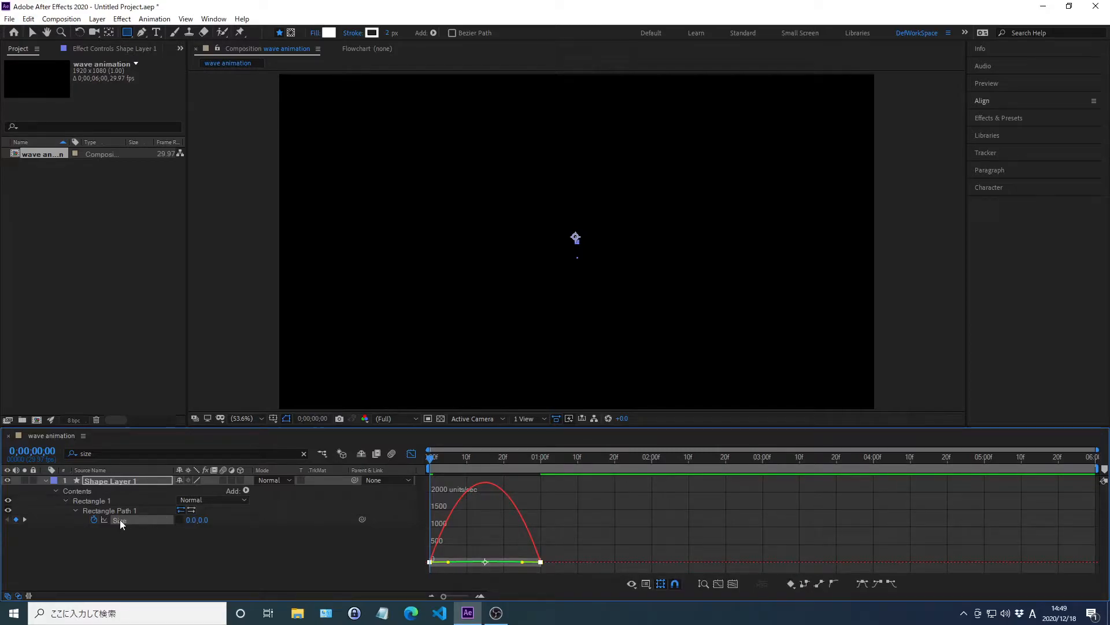
Step: Pull in the Size keyframes' ease handles to about frame 15 for a sharp speed peak, and preview the line's growth
left_click_drag(522, 562, 483, 563)
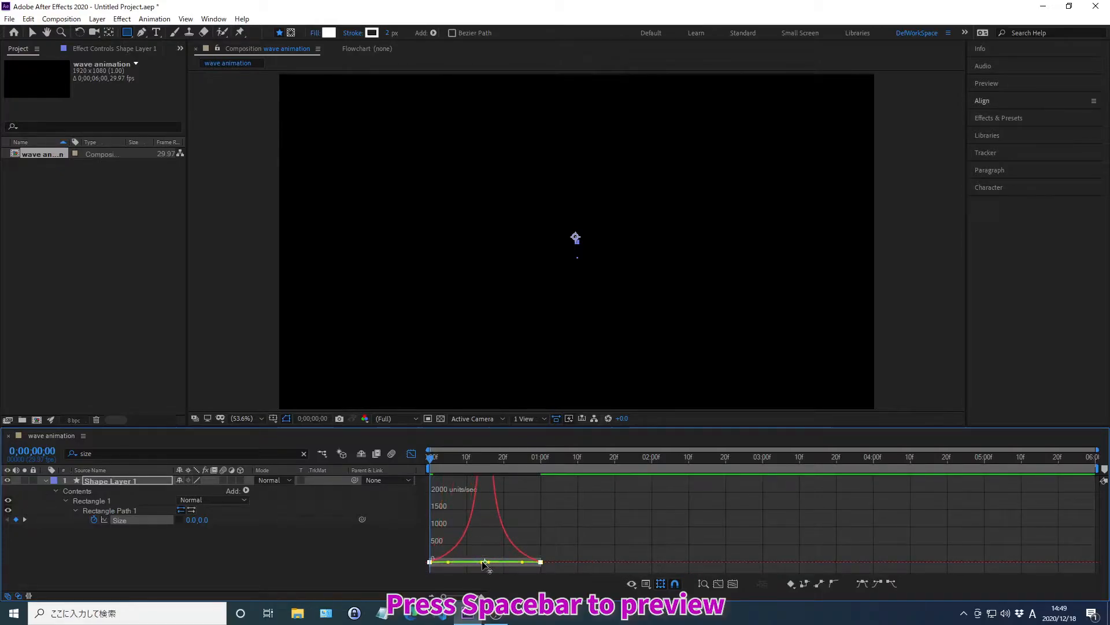
key("space")
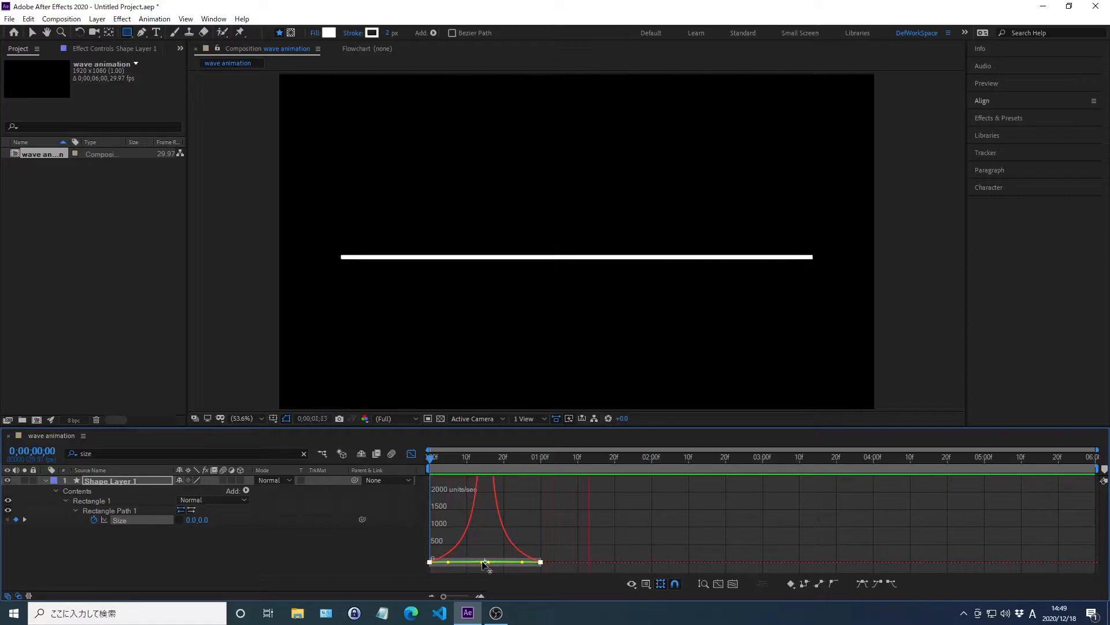
key("space")
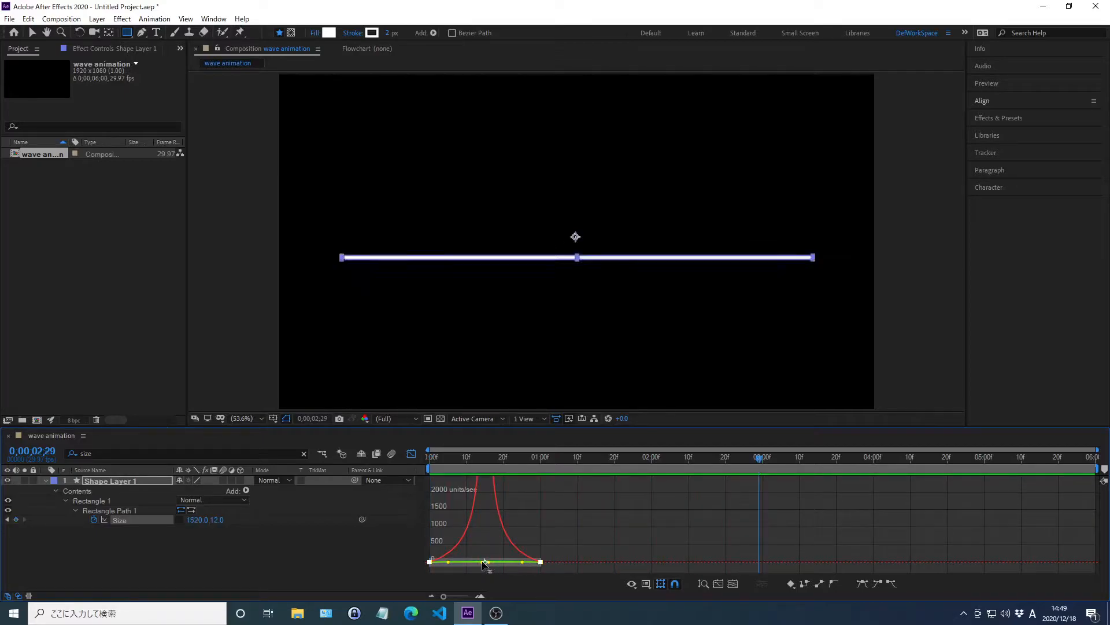
left_click(411, 453)
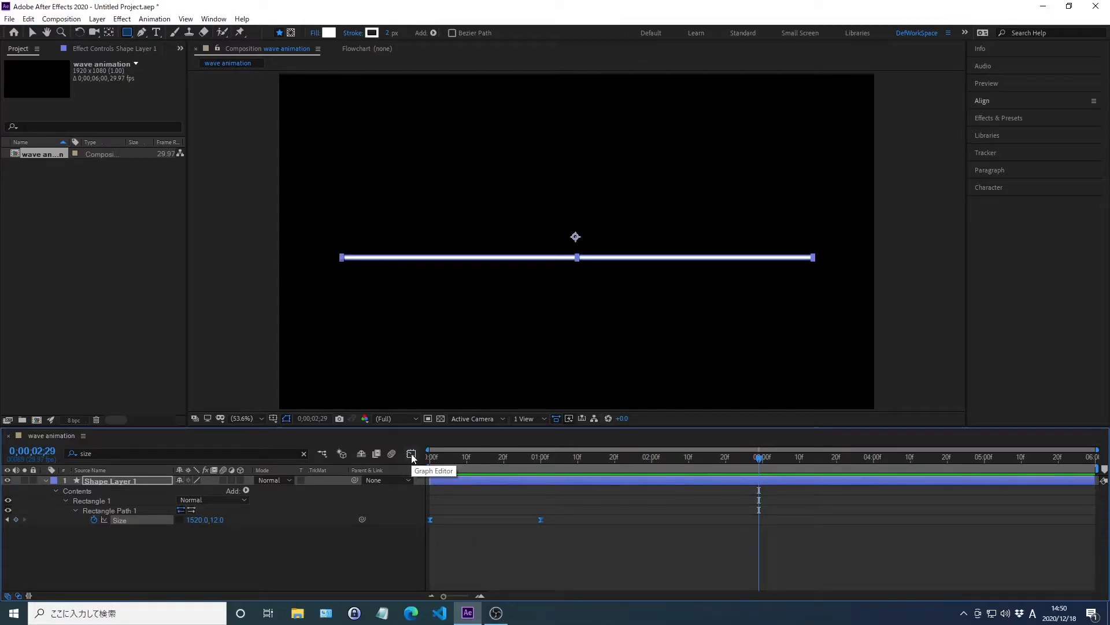
Step: Create a text layer reading "wavy text animation" at the start of the composition
key("Home")
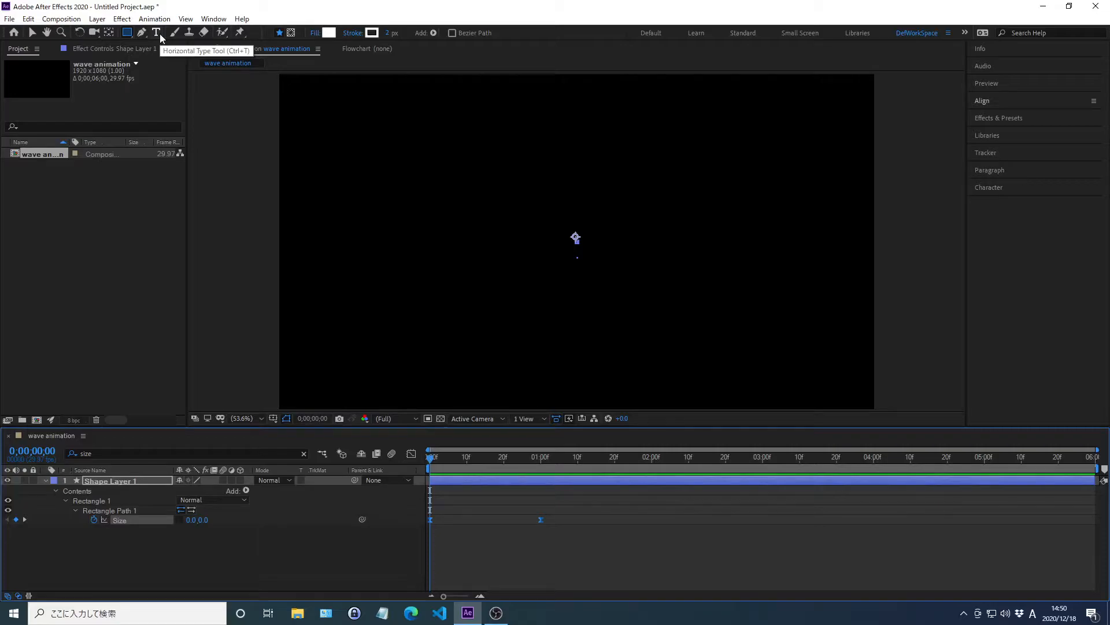
left_click(156, 33)
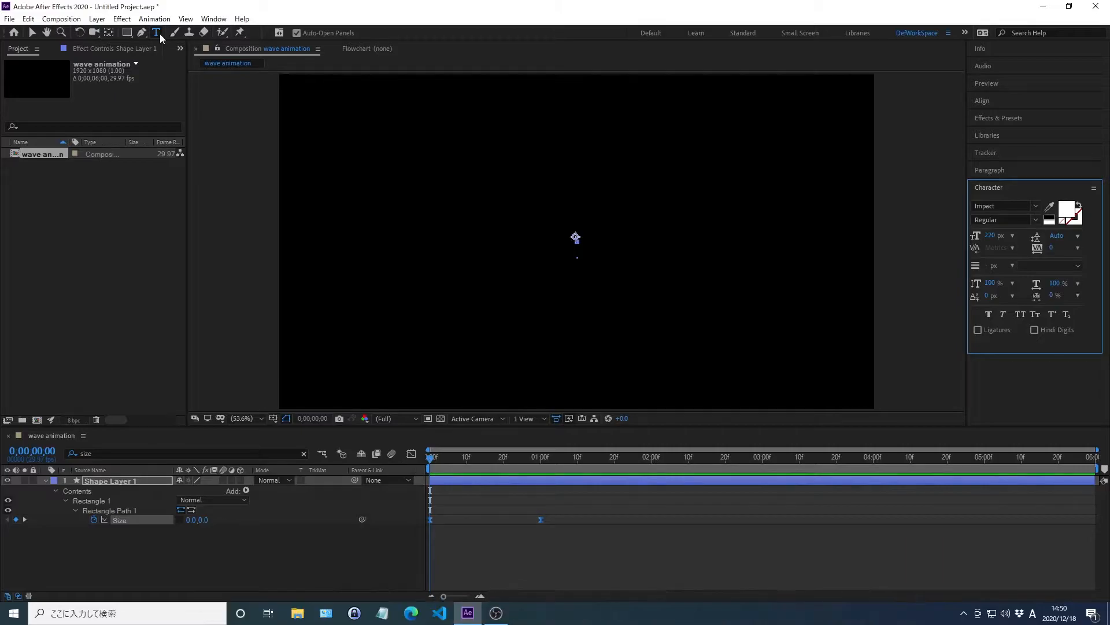
left_click(405, 174)
type("wavy te")
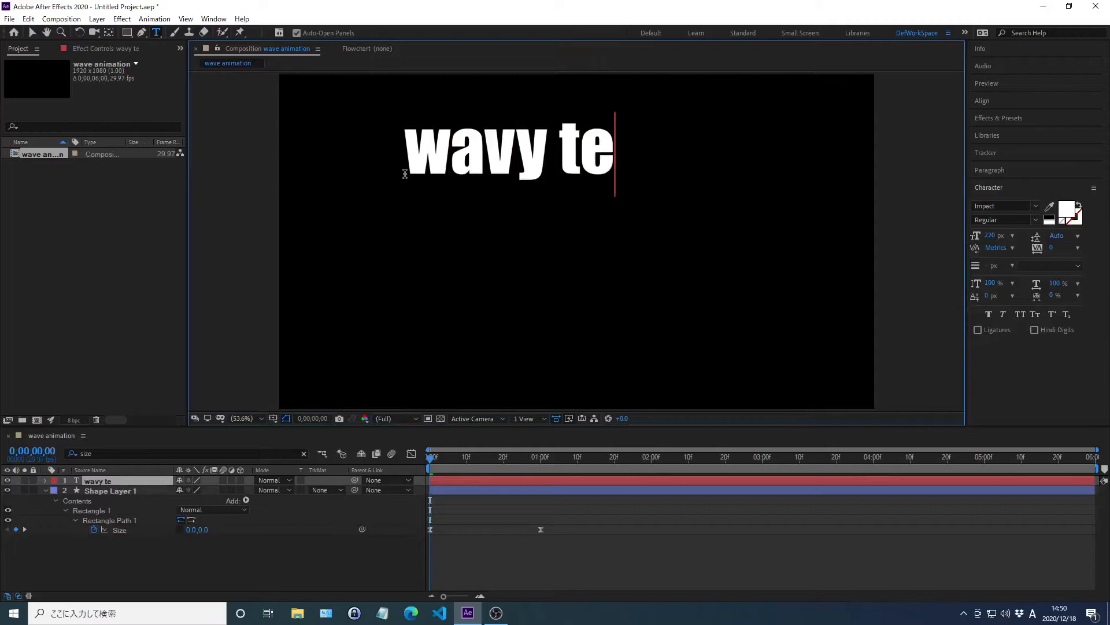
type("xt animation")
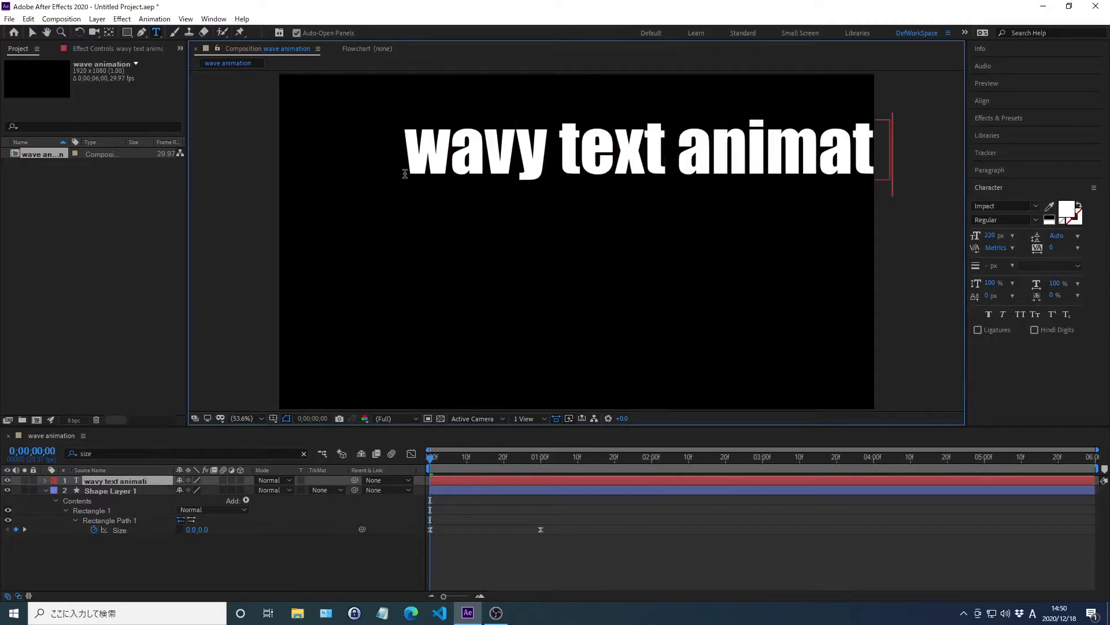
key("Escape")
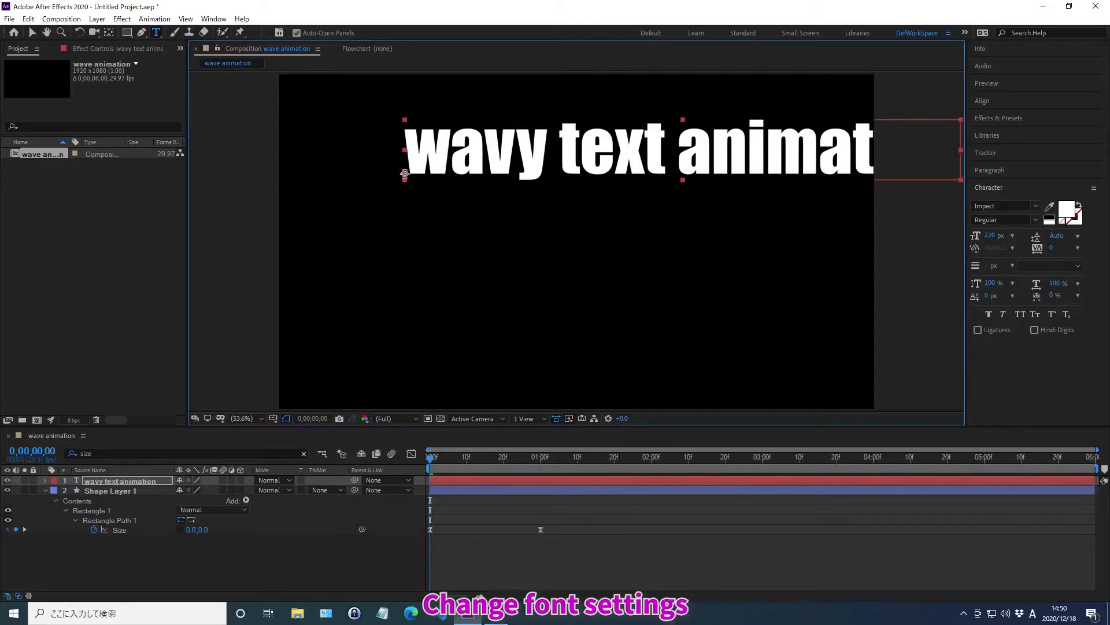
Step: Set the text's font to Vinhan Bold and its fill color to FFFFFF
left_click(989, 203)
type("vin")
key("Return")
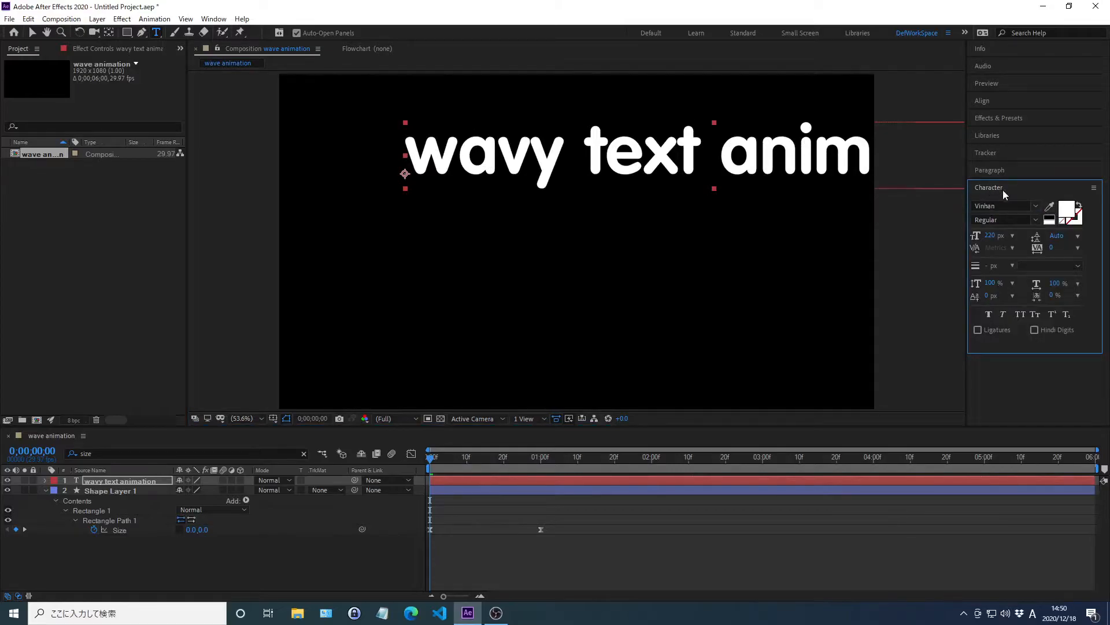
left_click(1067, 212)
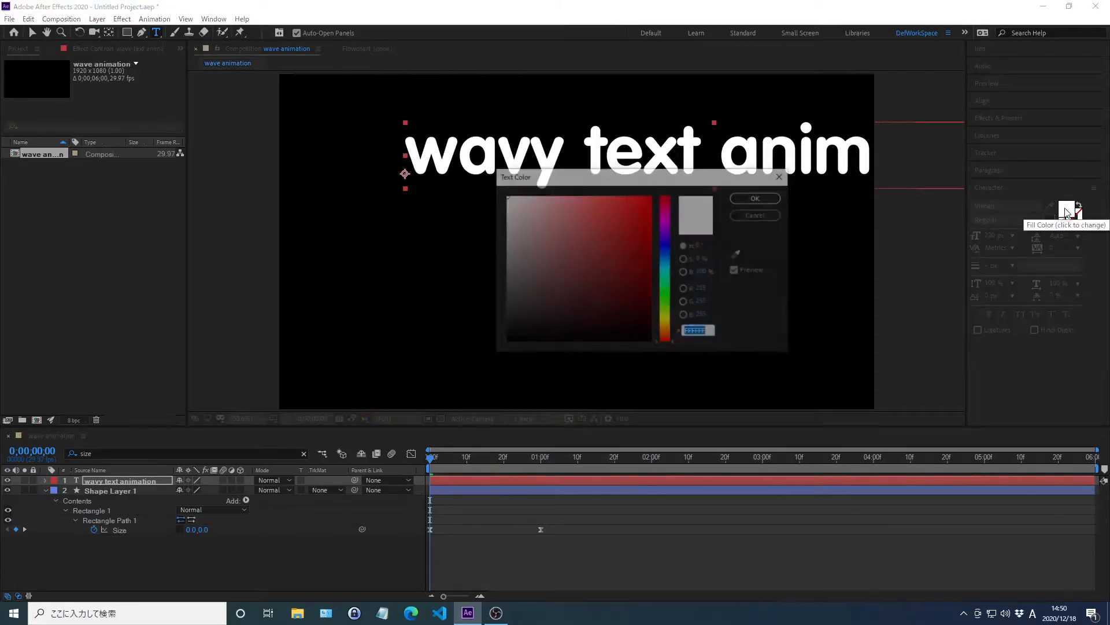
type("FFFFFF")
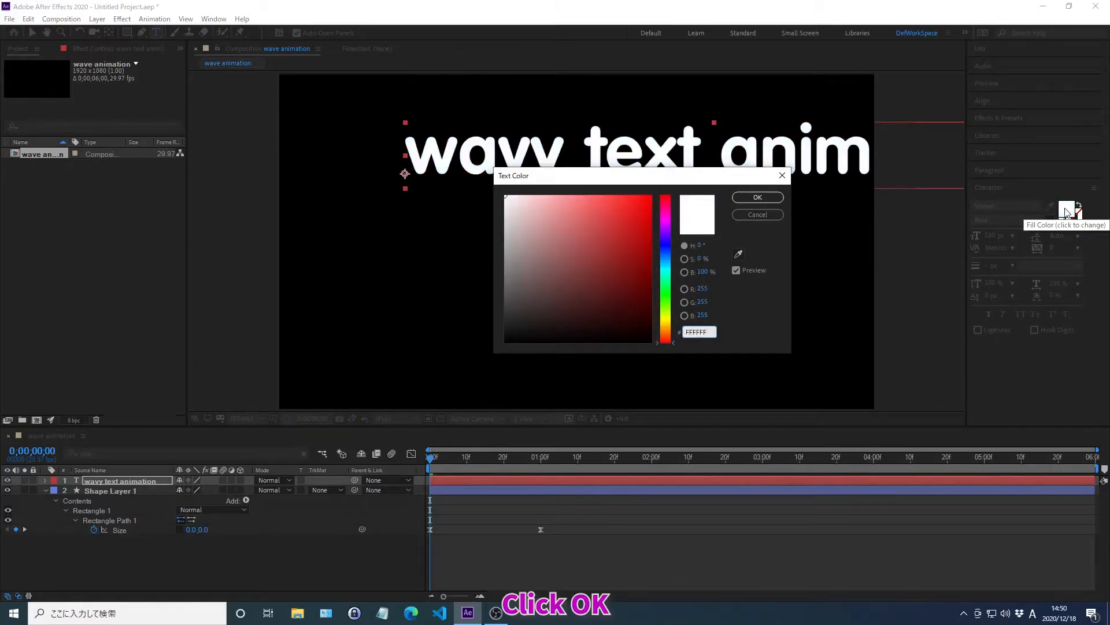
left_click(758, 198)
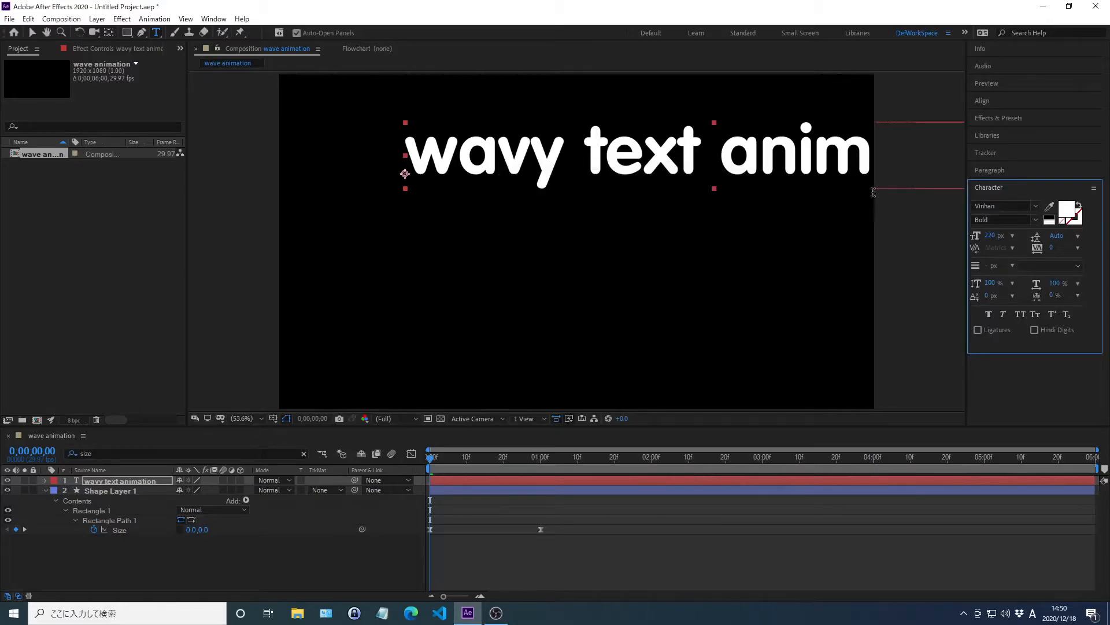
Step: Set the text's font size to 160 px and center the anchor point on the text layer
left_click(993, 236)
type("160")
key("Return")
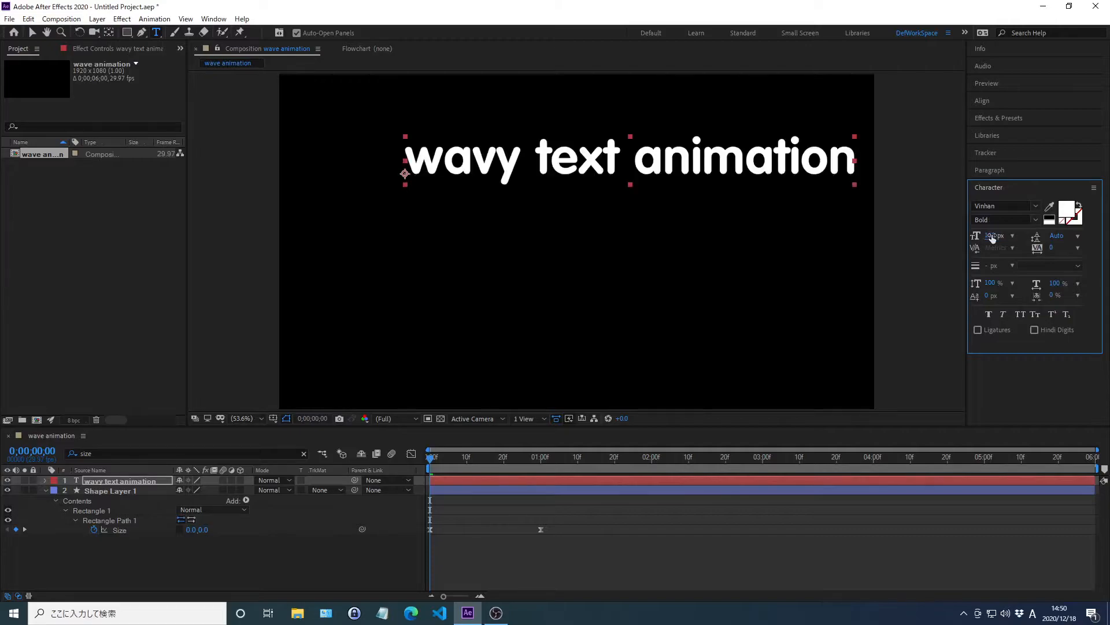
left_click(990, 189)
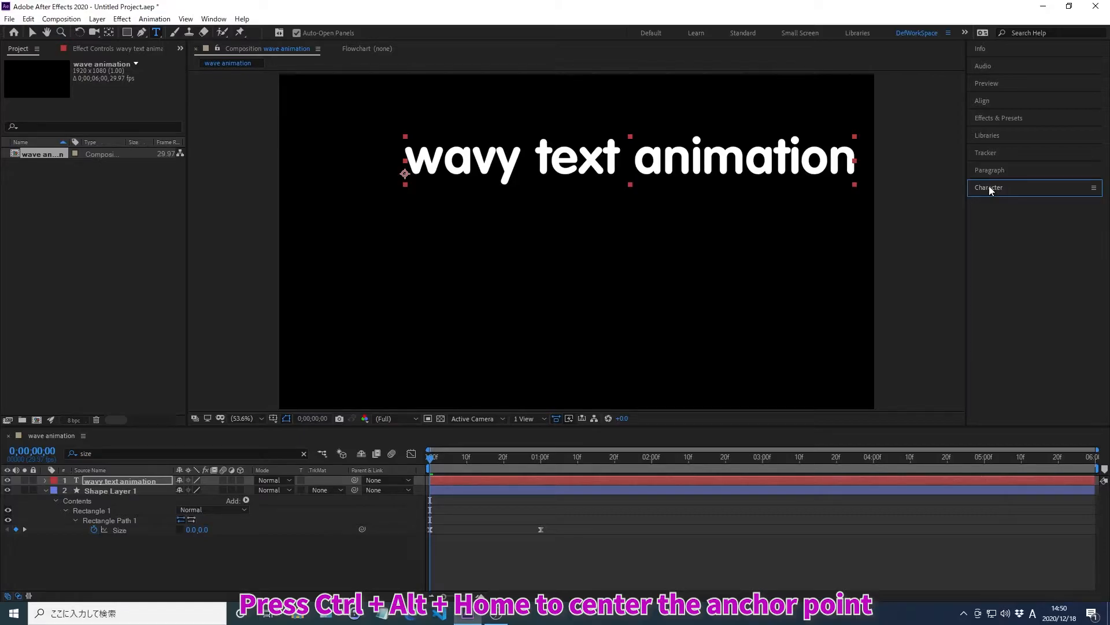
key("ctrl+alt+Home")
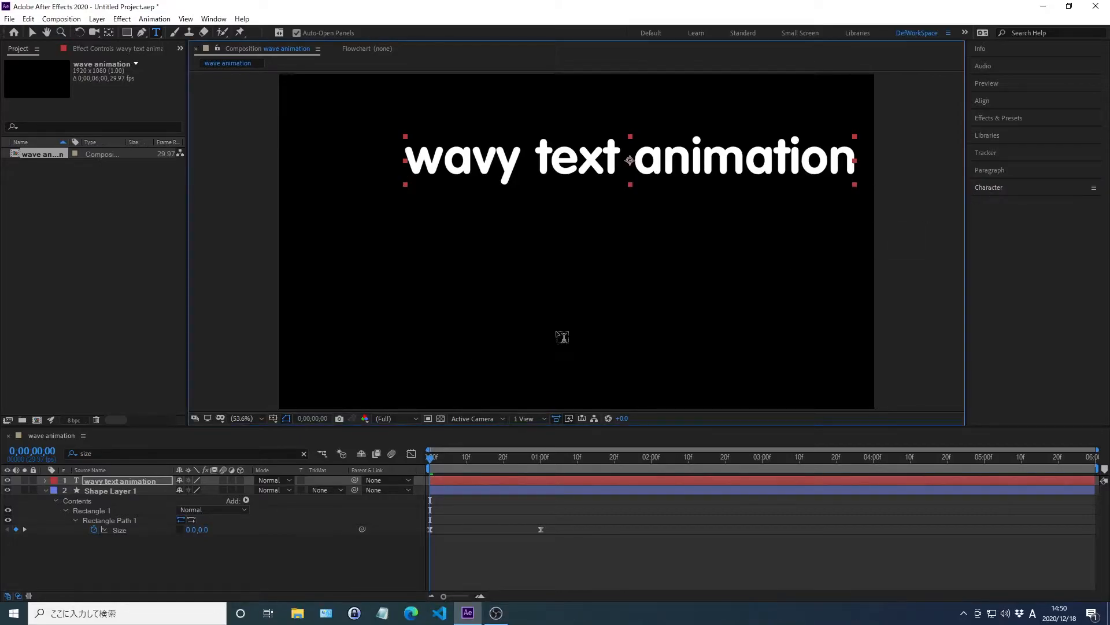
Step: Set the text layer's Position to X 100 px and Y 711 px
left_click(125, 481)
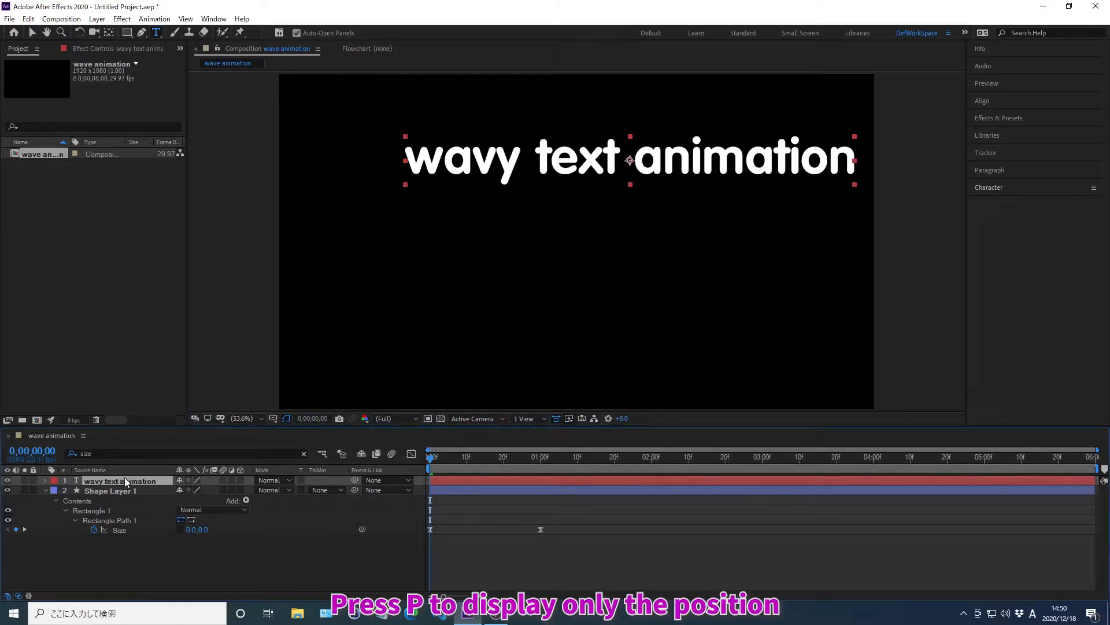
key("p")
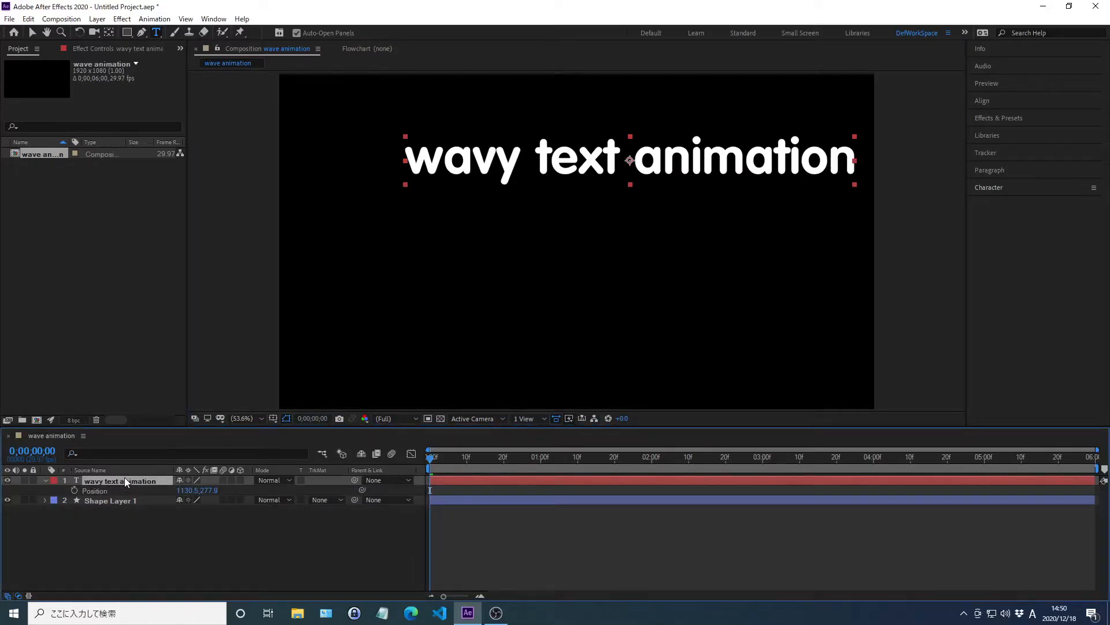
right_click(96, 489)
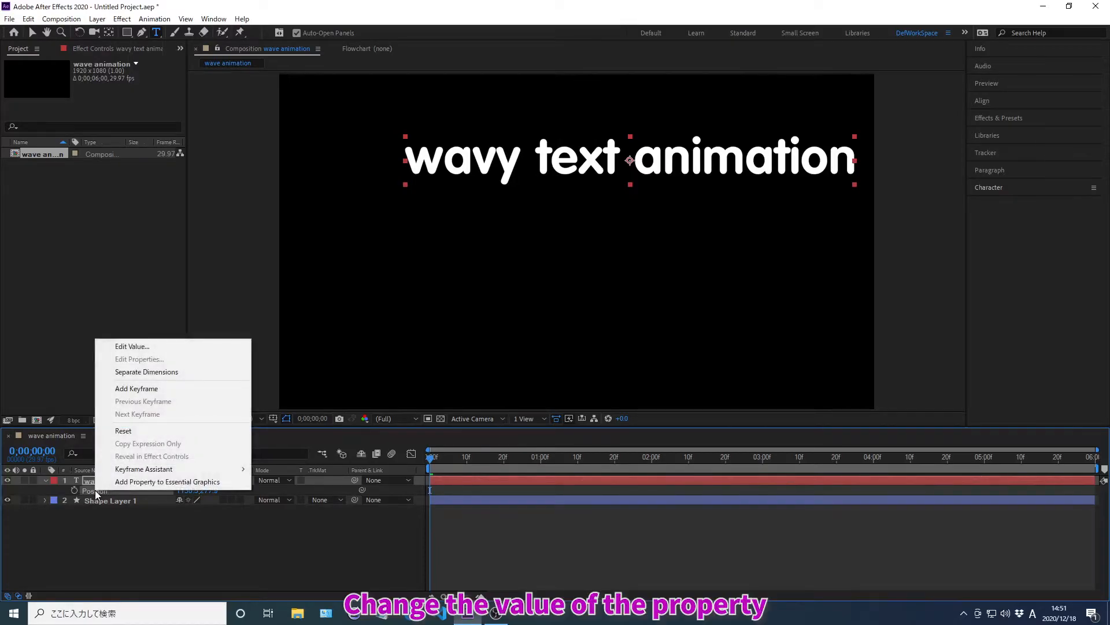
left_click(133, 346)
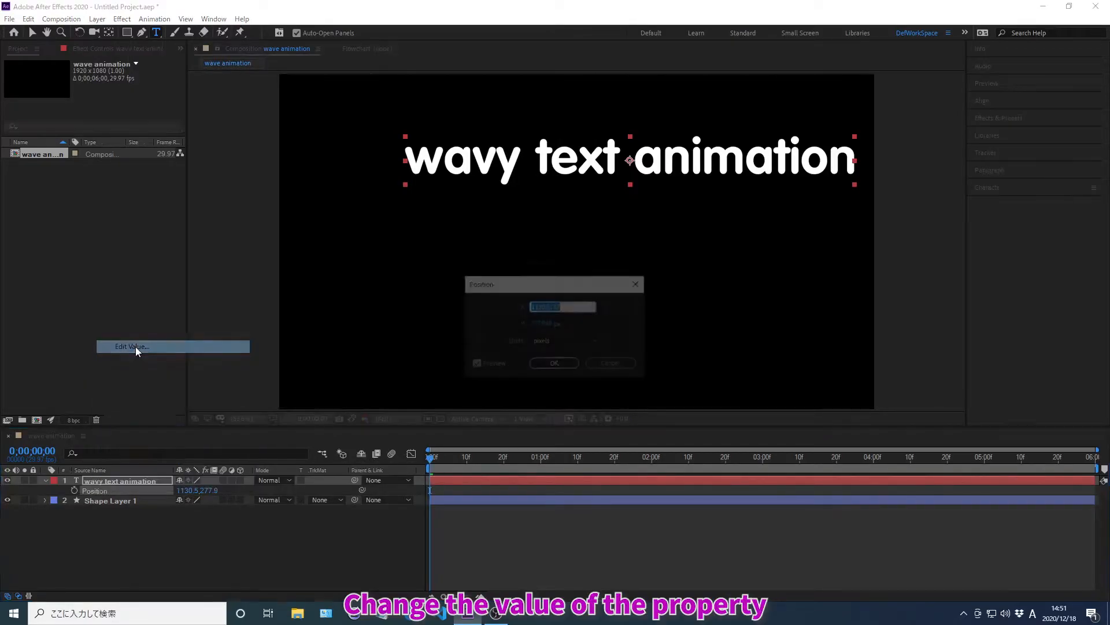
type("100")
key("Tab")
type("711")
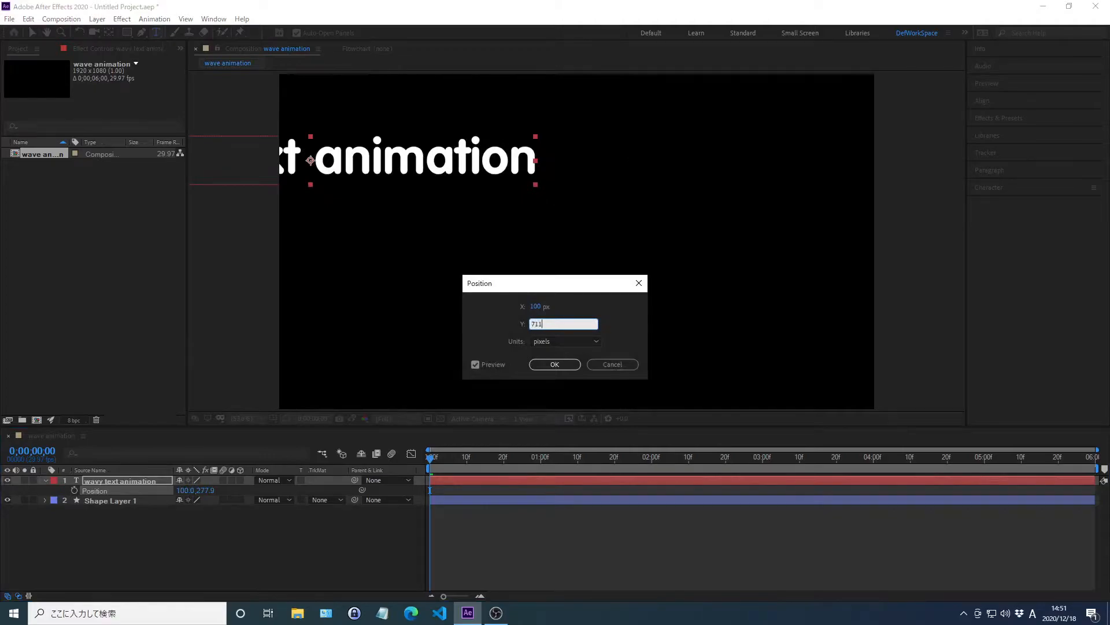
key("Return")
key("p")
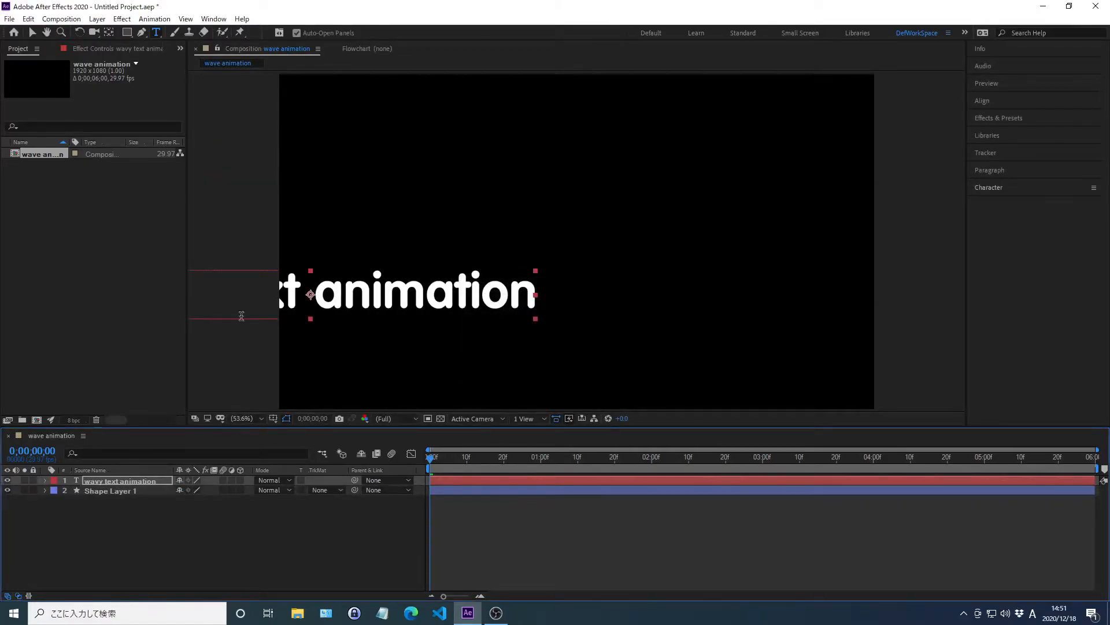
Step: Center the text layer horizontally in the composition
left_click(982, 101)
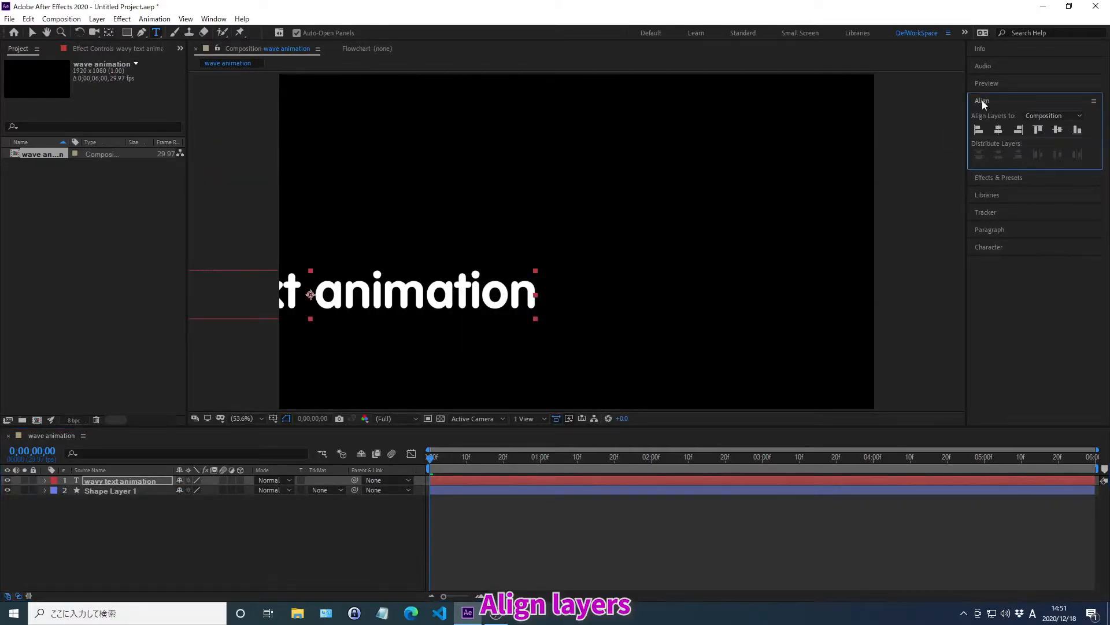
left_click(999, 130)
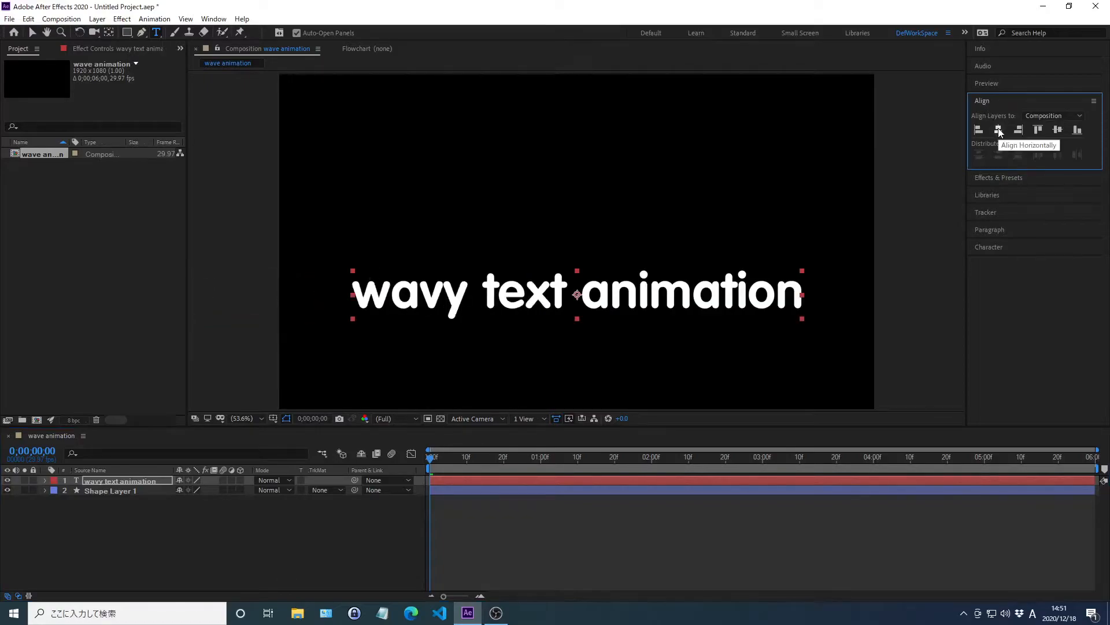
left_click(982, 99)
Step: Move the current time to 0;00;01;00 and filter the timeline for the text layer's Text properties
key("alt+shift+j")
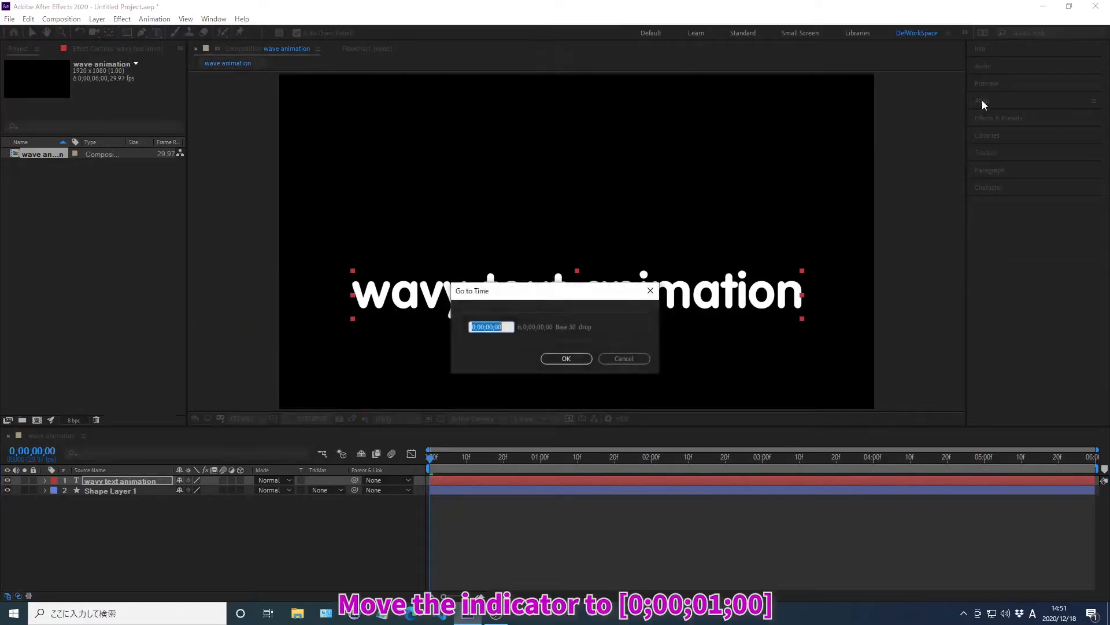
type("0;00;0")
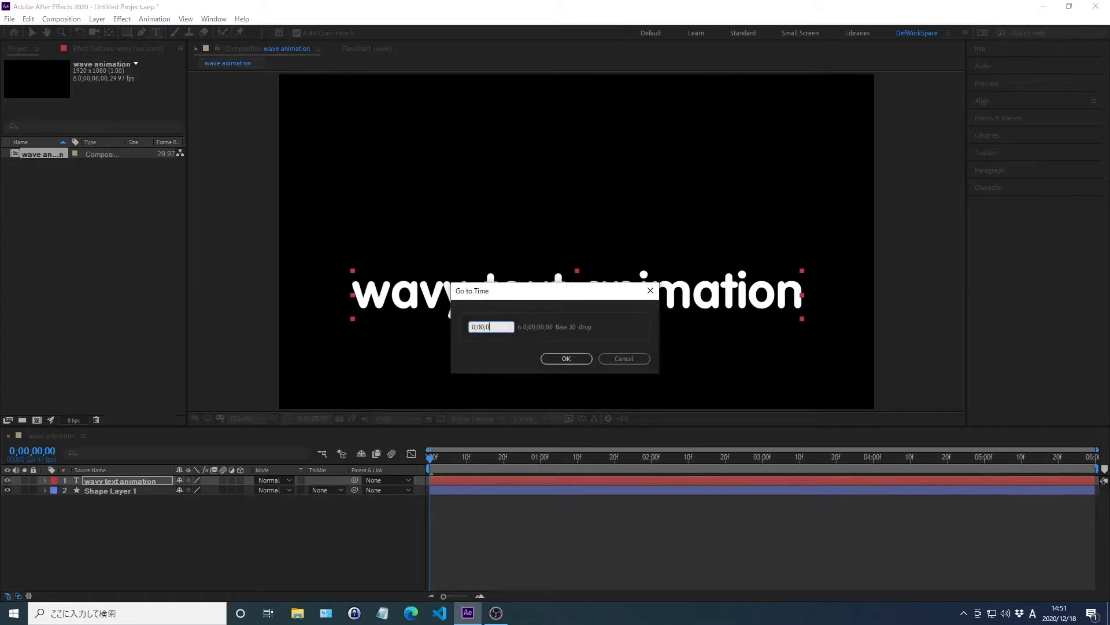
type("1;00")
key("Return")
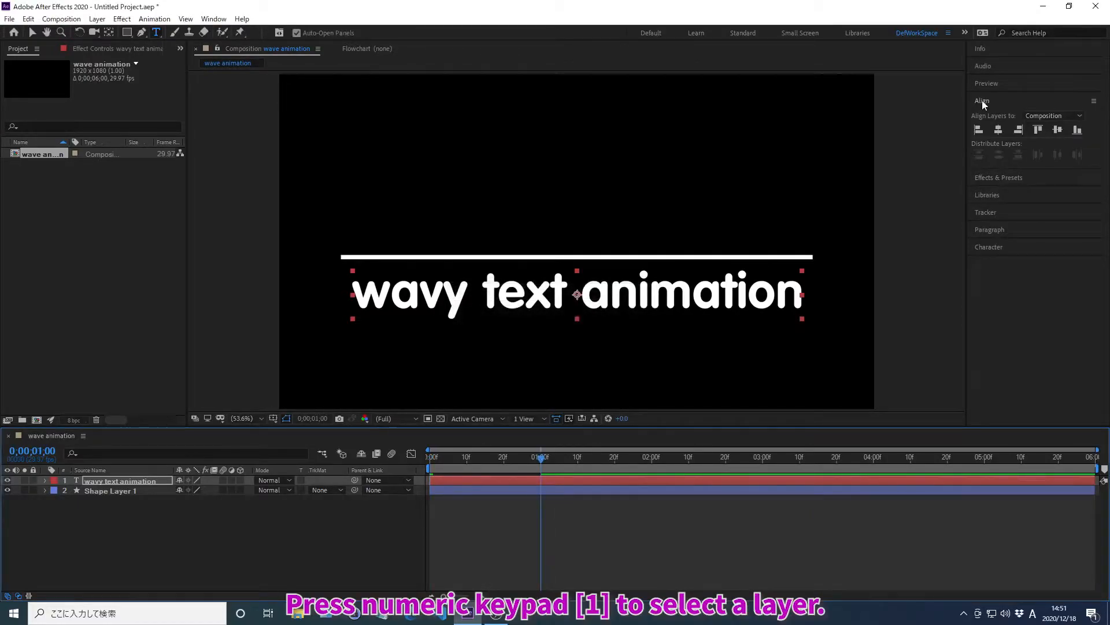
key("ctrl+f")
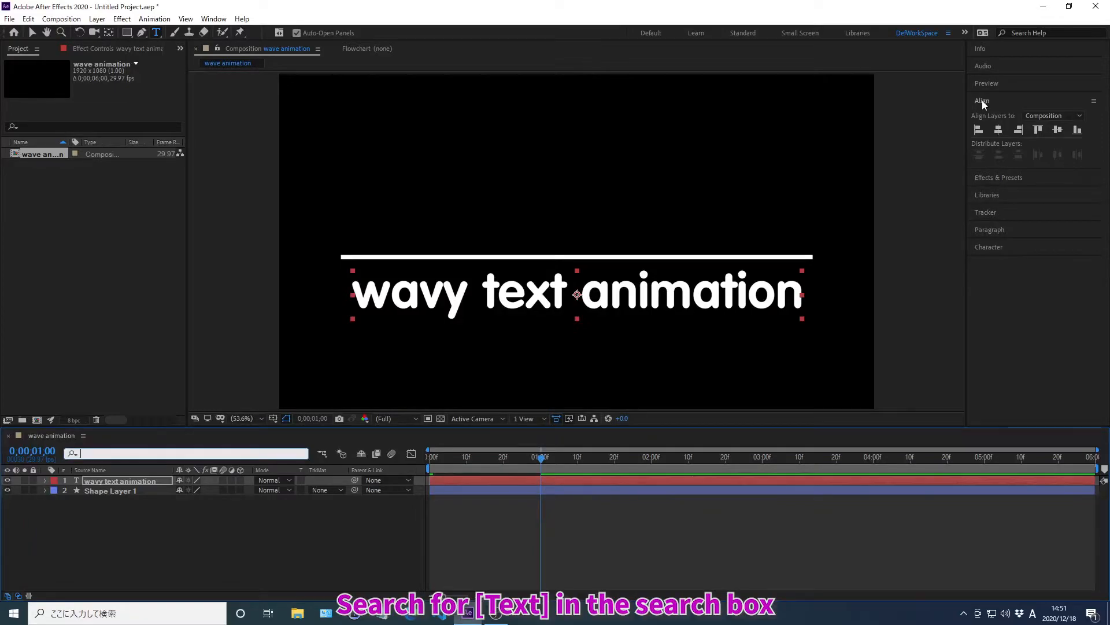
type("Text")
key("Return")
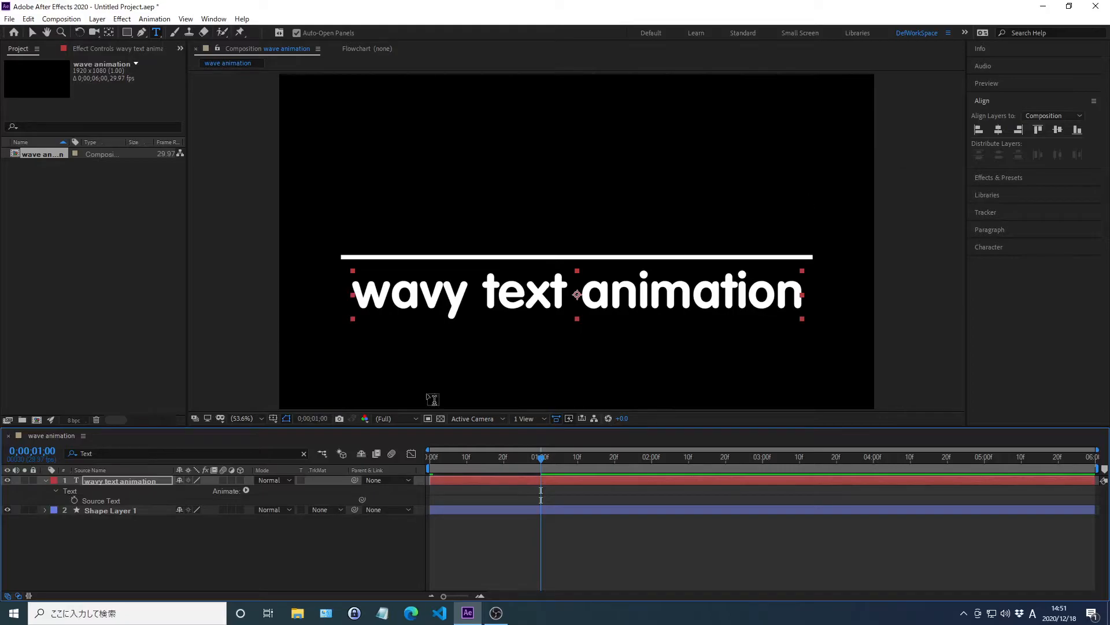
Step: Add a Position animator to the text layer and filter the timeline for "Animator 1"
left_click(246, 489)
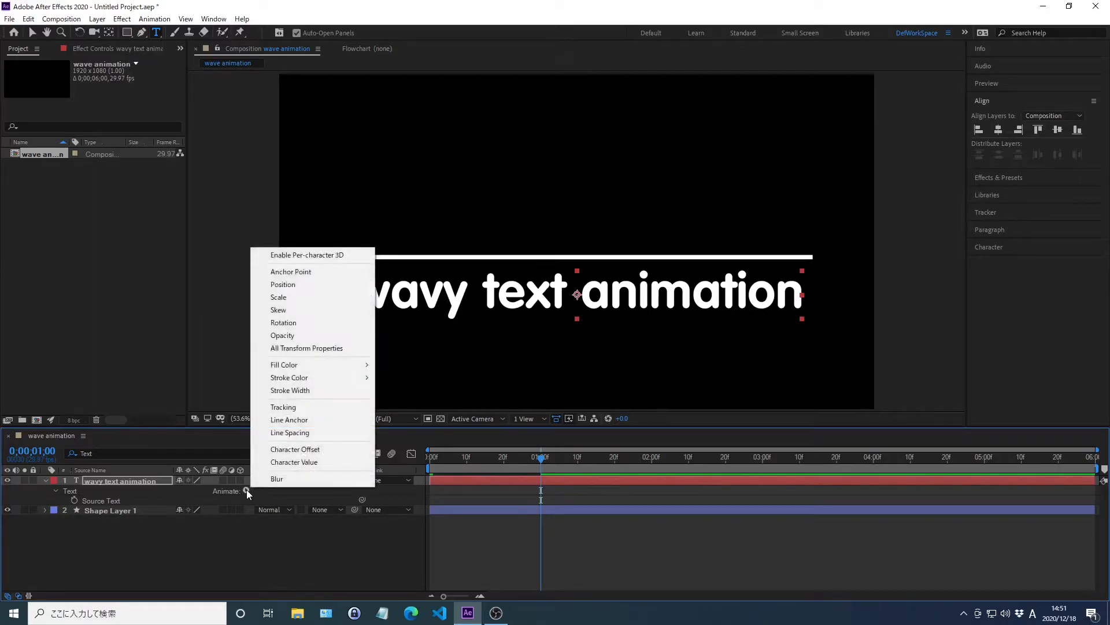
left_click(283, 284)
key("ctrl+f")
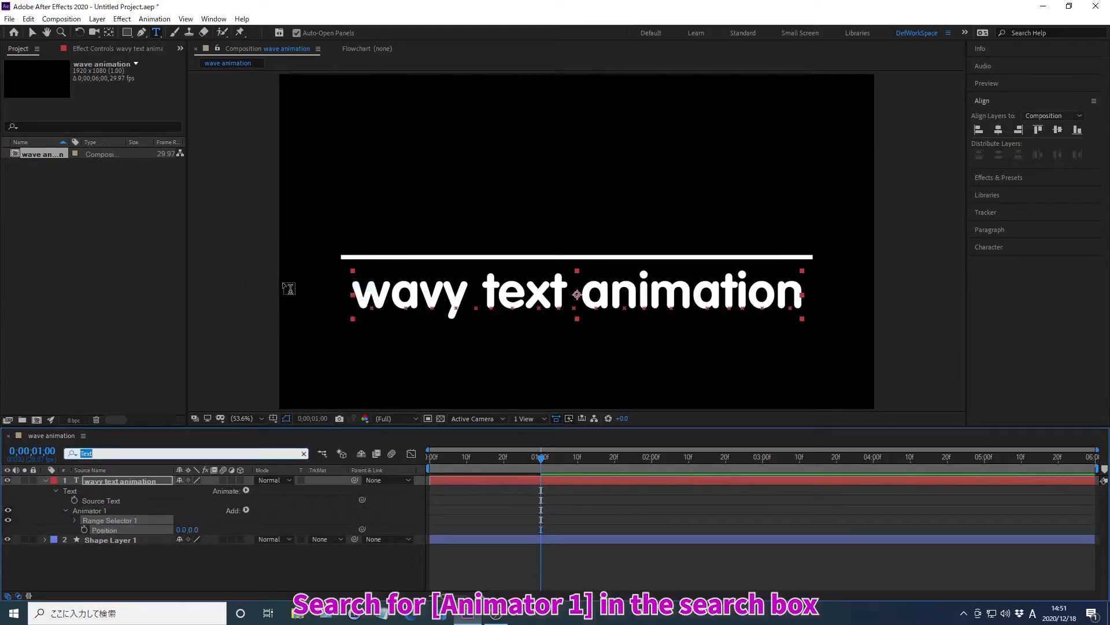
type("Animator 1")
key("Return")
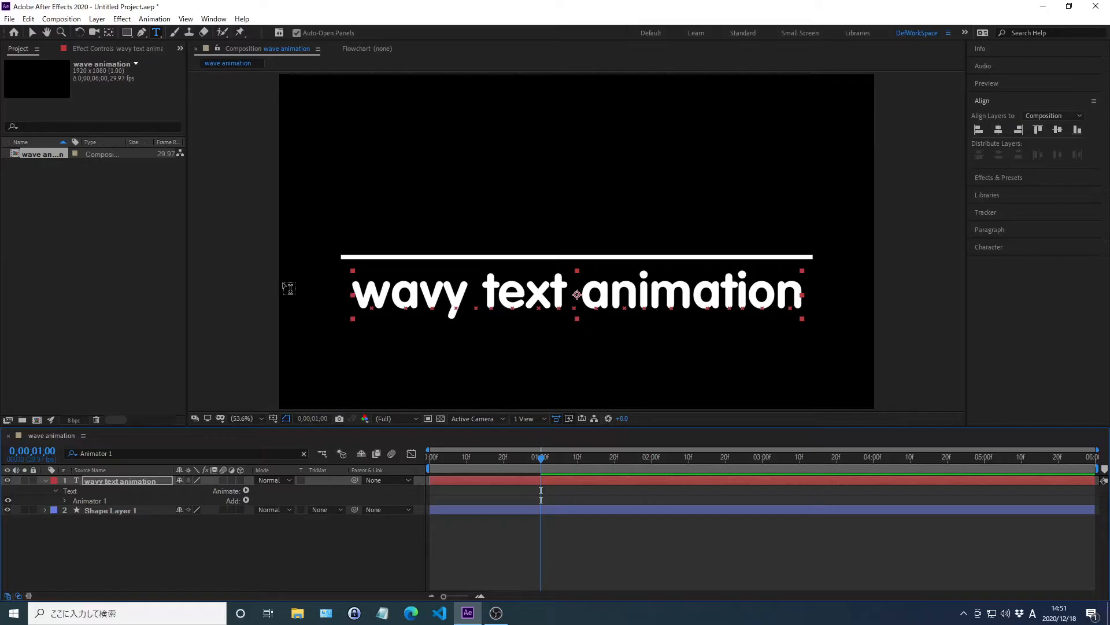
Step: Set the Y value of Animator 1's Position to -300 px
double_click(100, 499)
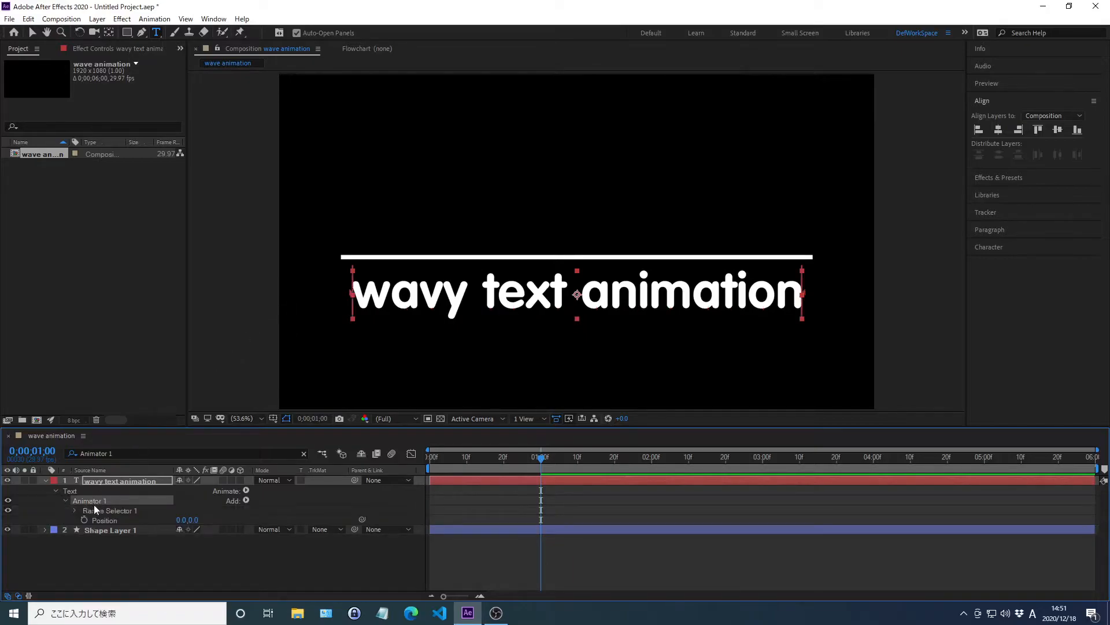
right_click(105, 521)
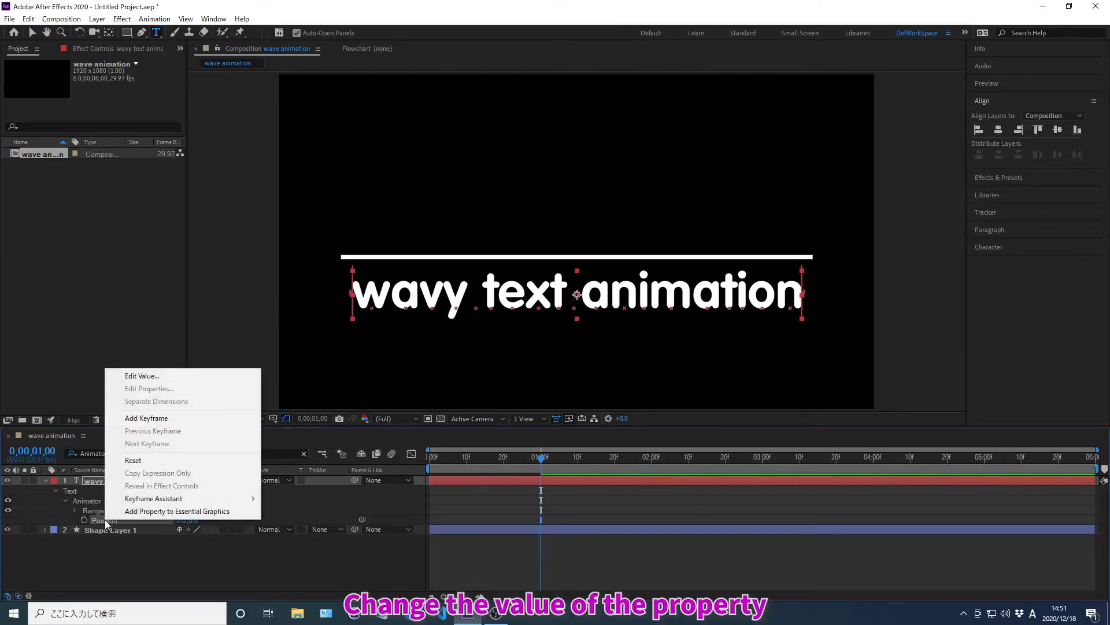
left_click(141, 376)
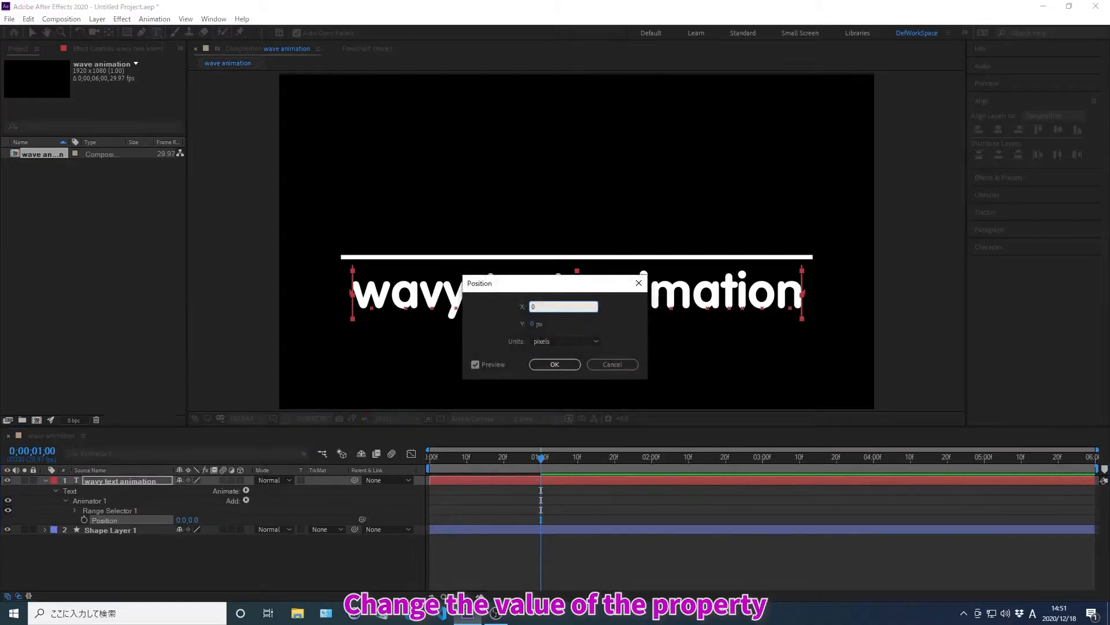
key("Tab")
type("-300")
key("Return")
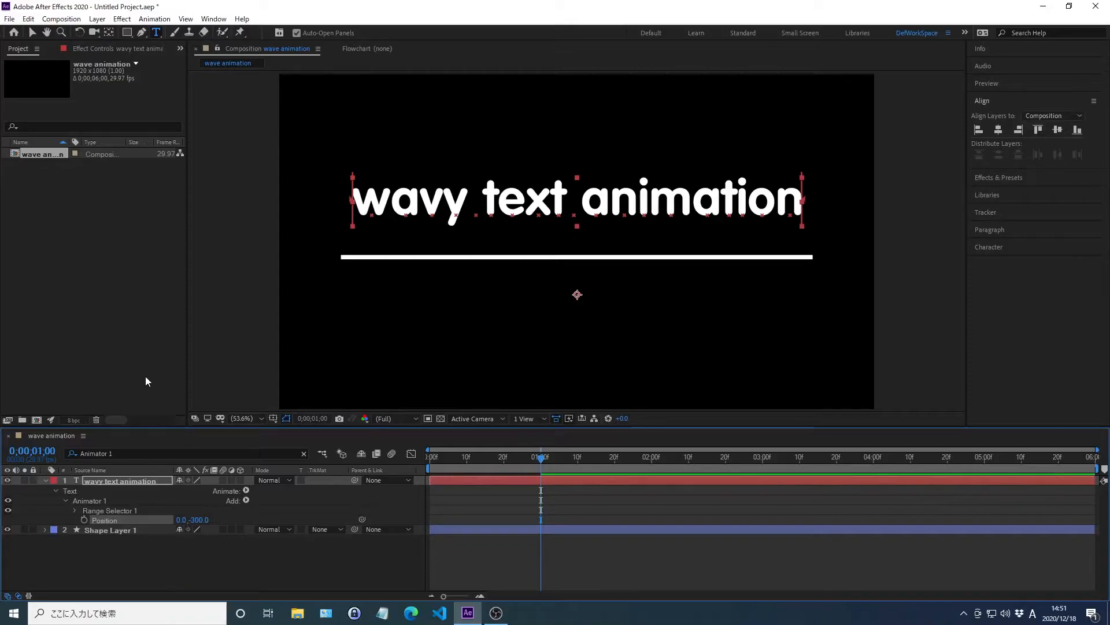
Step: Set the Offset of Animator 1's Range Selector to -100% and keyframe it at 0;00;01;00
double_click(110, 510)
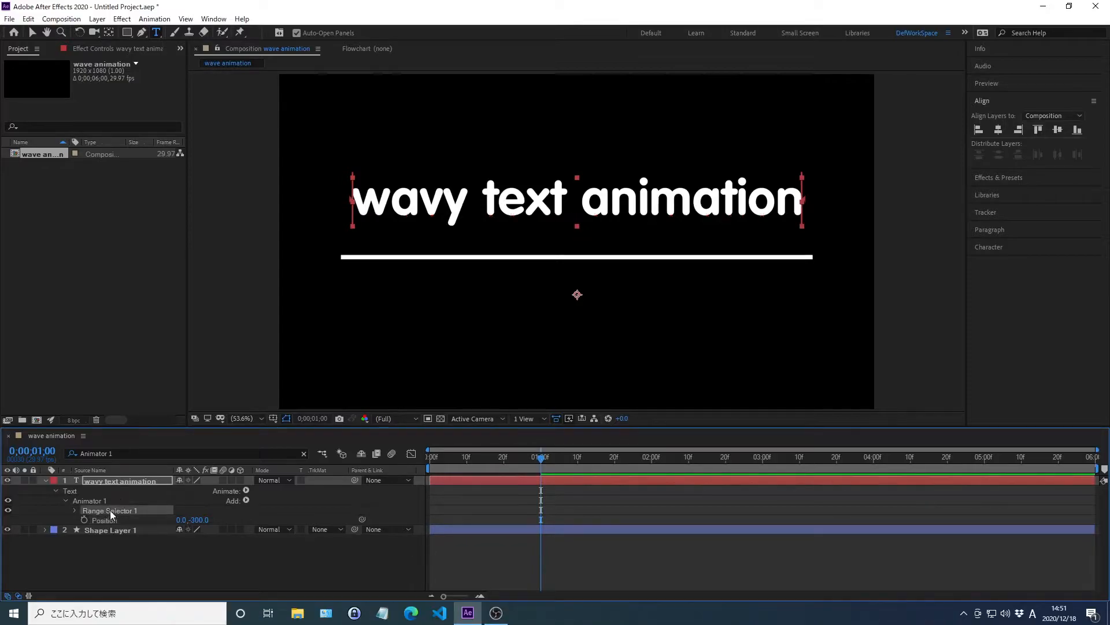
right_click(111, 539)
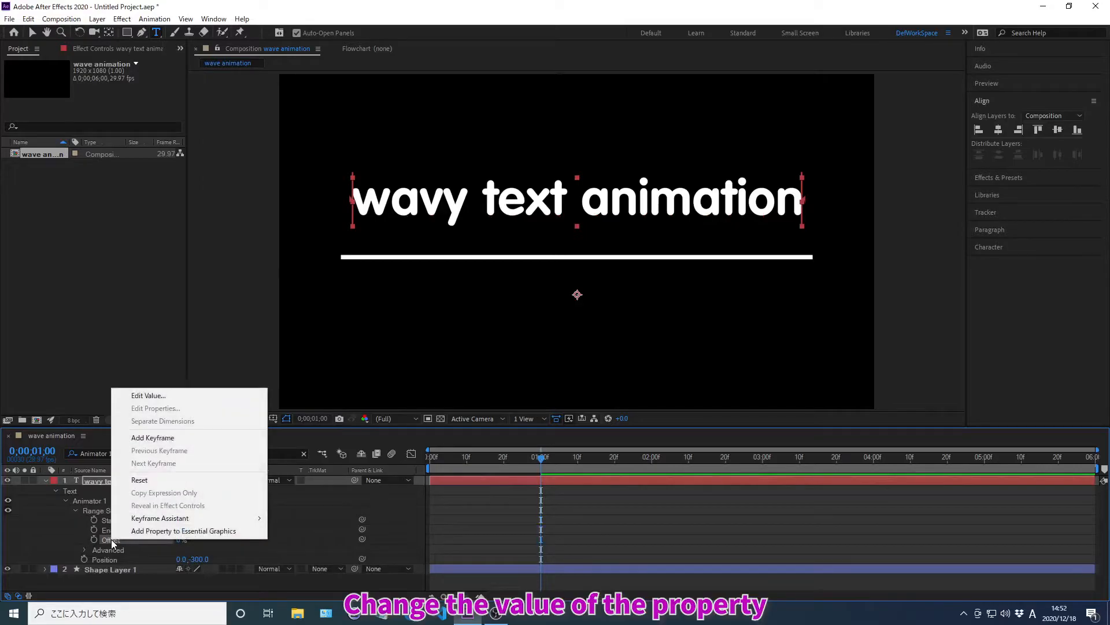
left_click(151, 396)
type("-100")
key("Return")
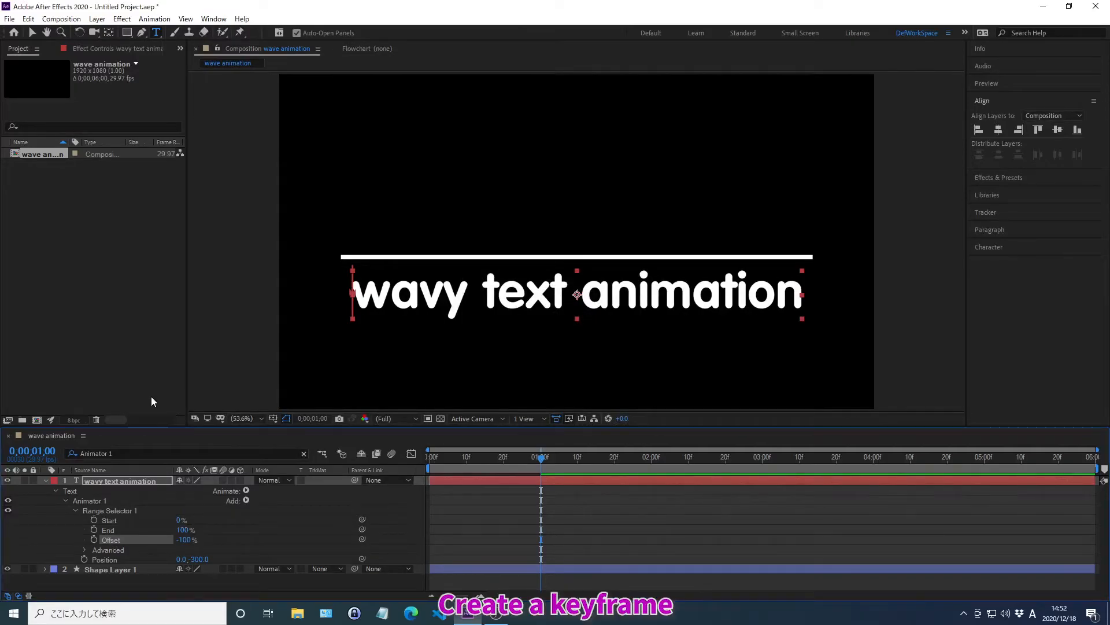
left_click(94, 539)
Step: Move the current time to 0;00;02;00 and set the Range Selector's Offset to 100% there
key("alt+shift+j")
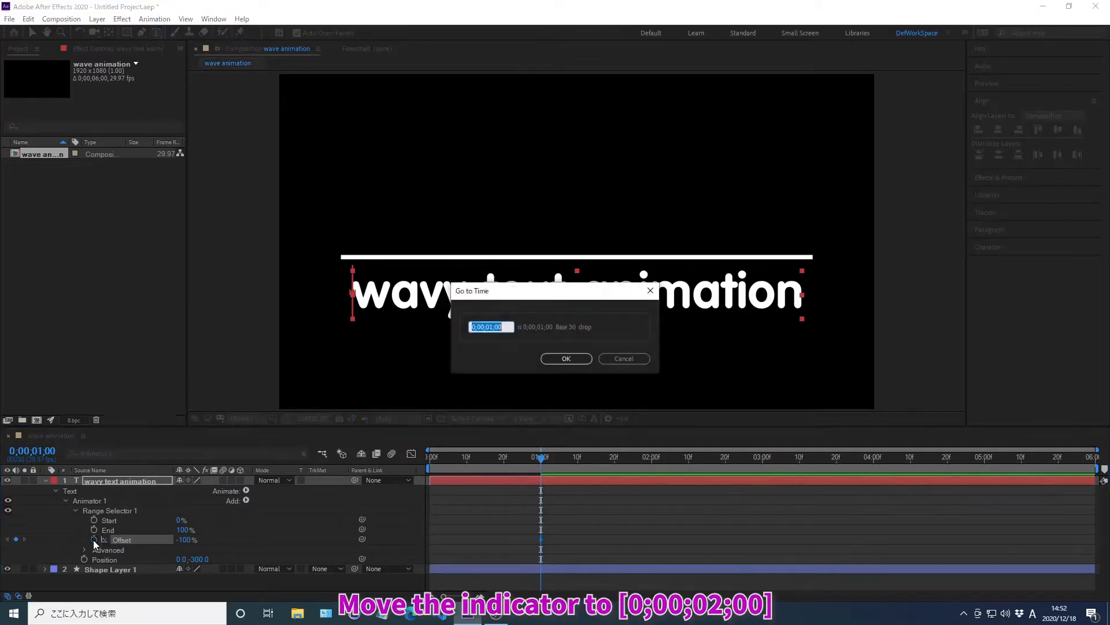
type("0;00;0")
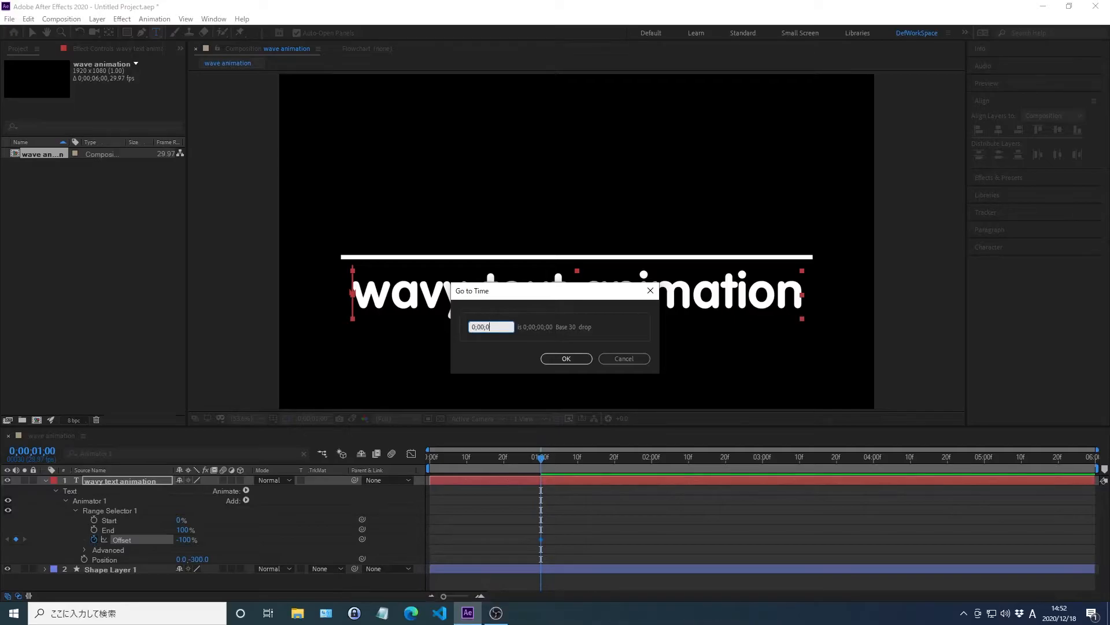
type("2;00")
key("Return")
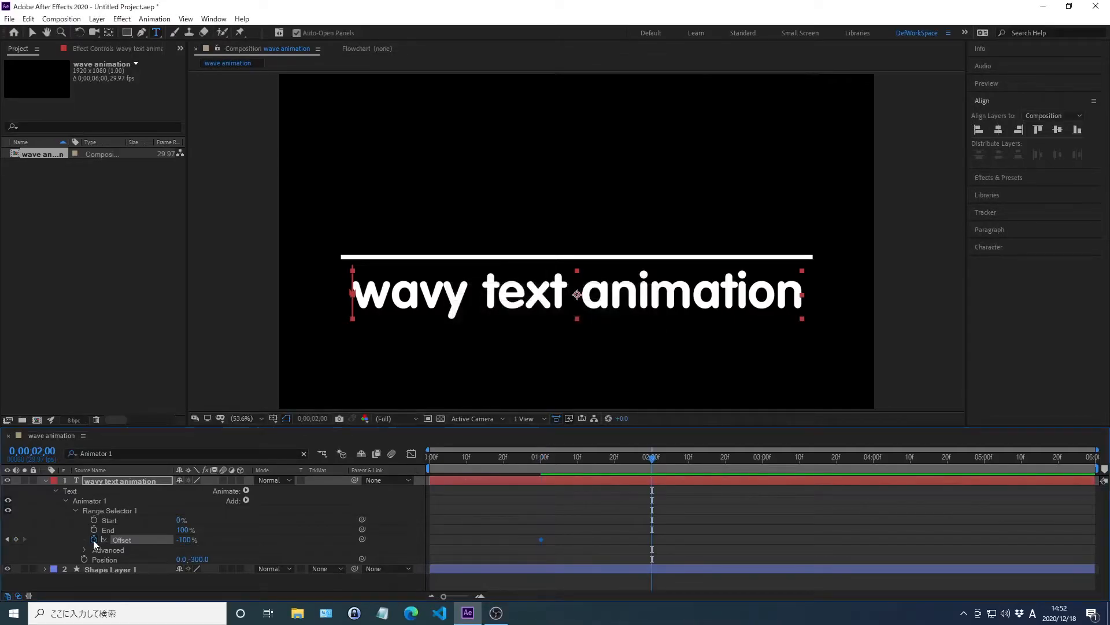
right_click(123, 539)
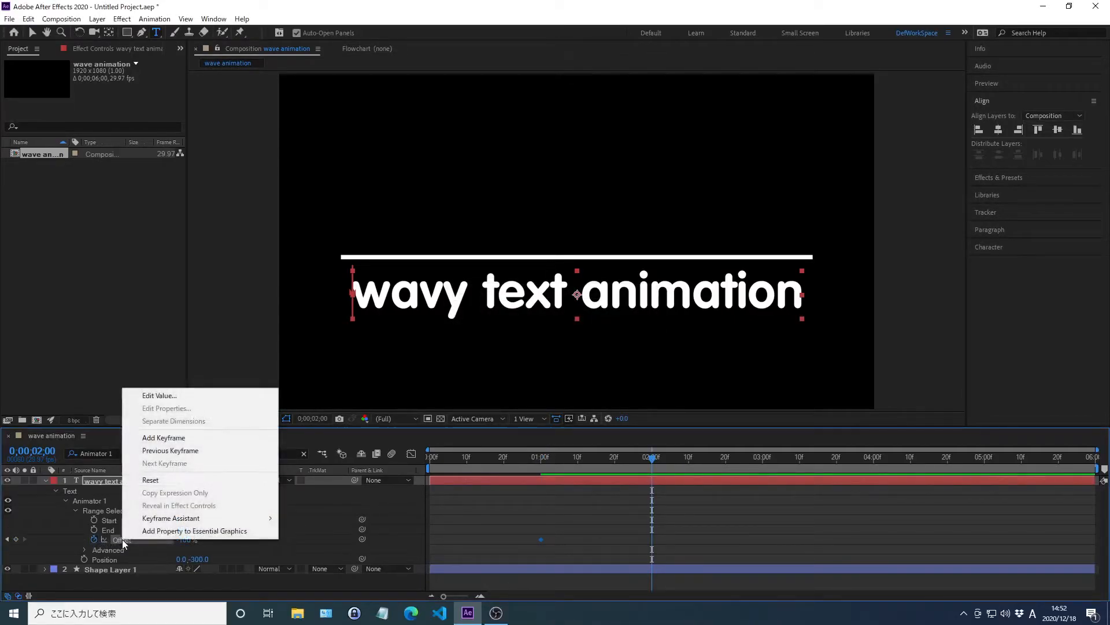
left_click(159, 396)
type("100")
key("Return")
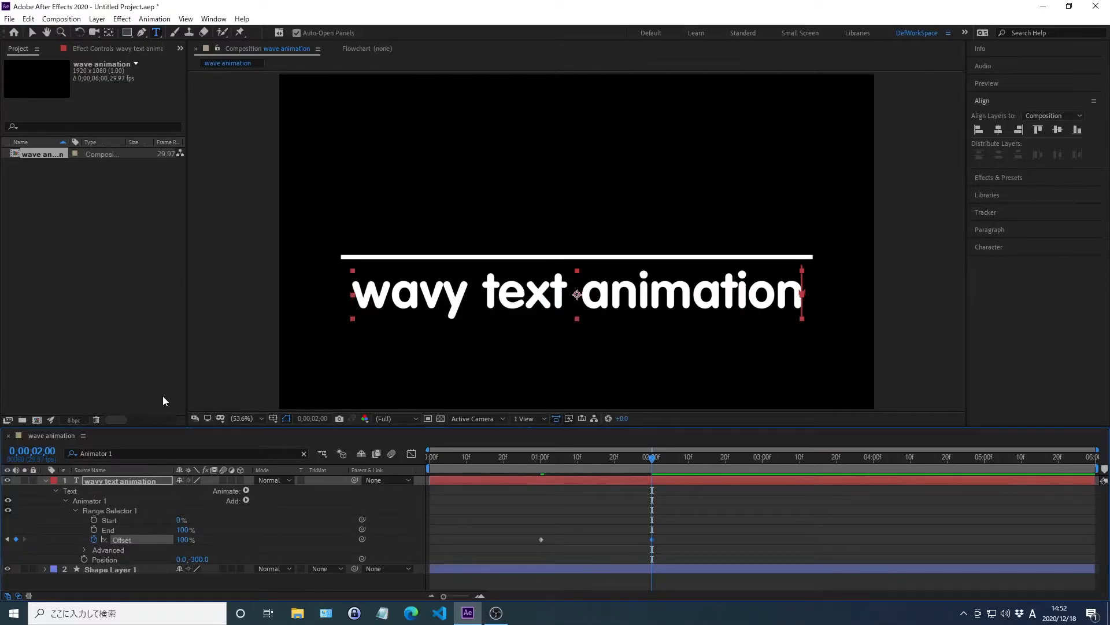
Step: Change the Range Selector's Shape to Ramp Down in its Advanced properties
double_click(108, 550)
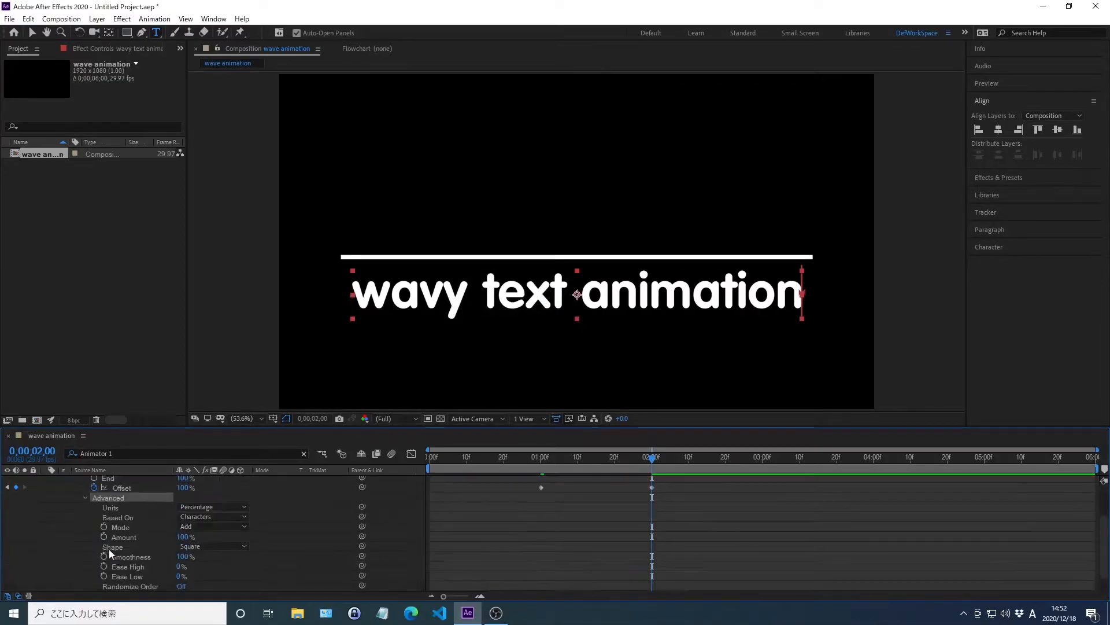
left_click(191, 546)
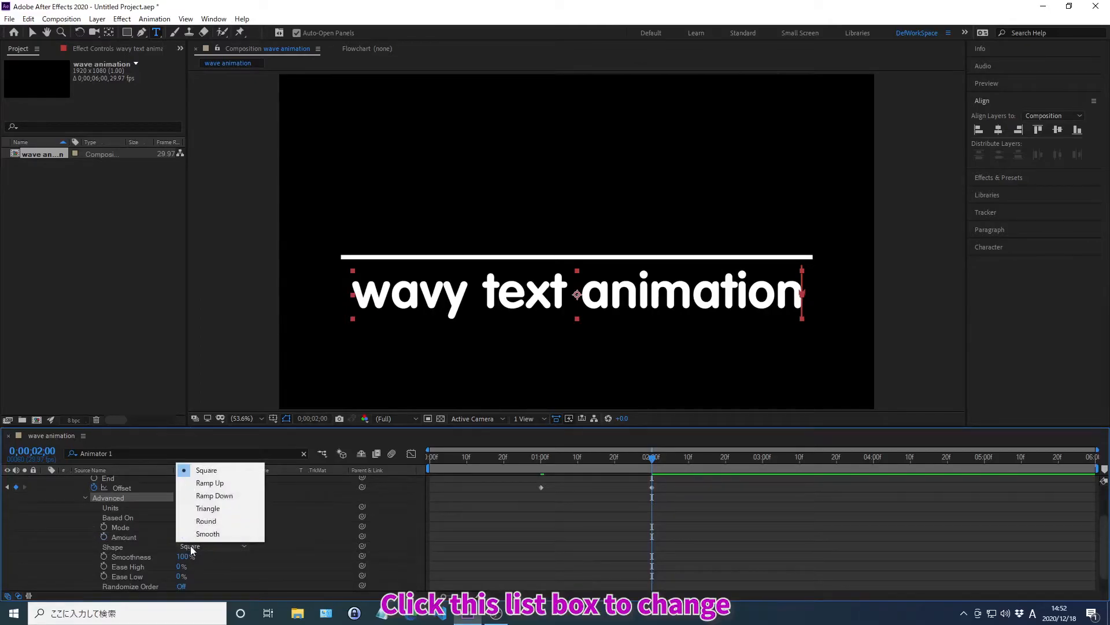
left_click(213, 496)
Step: Filter the timeline for "Ease High" and set the Range Selector's Ease High to 100%
key("ctrl+f")
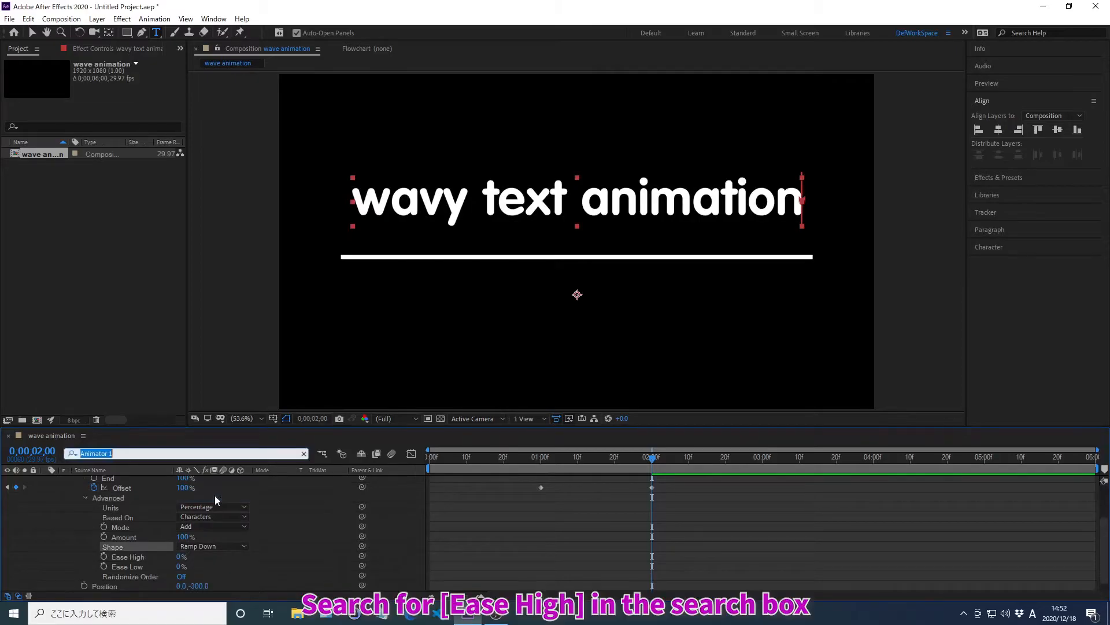
type("Ease")
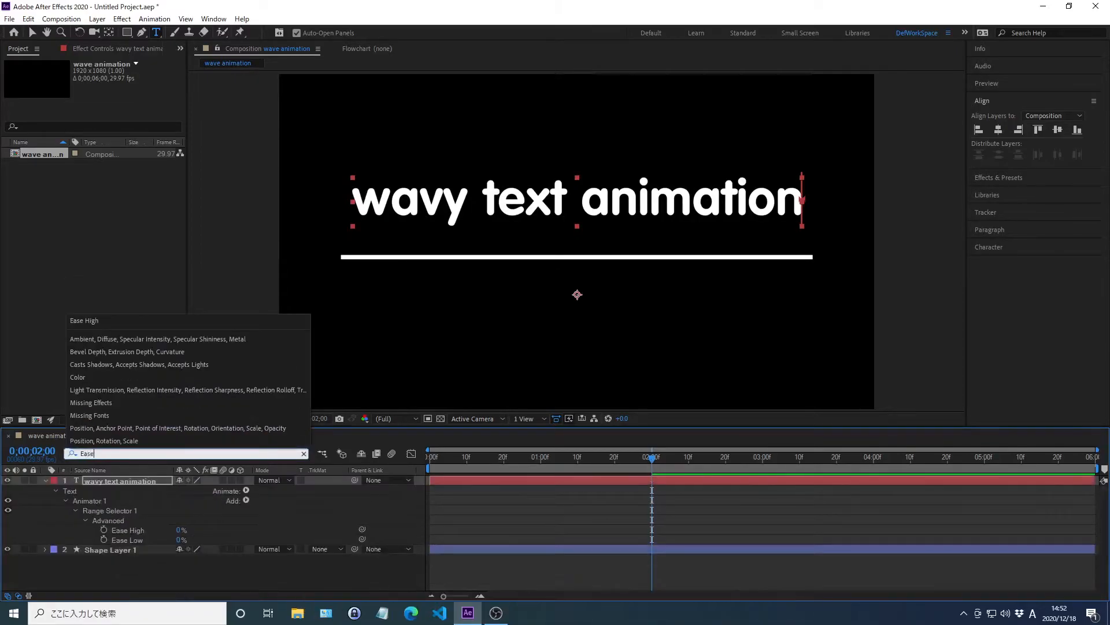
type(" High")
key("Return")
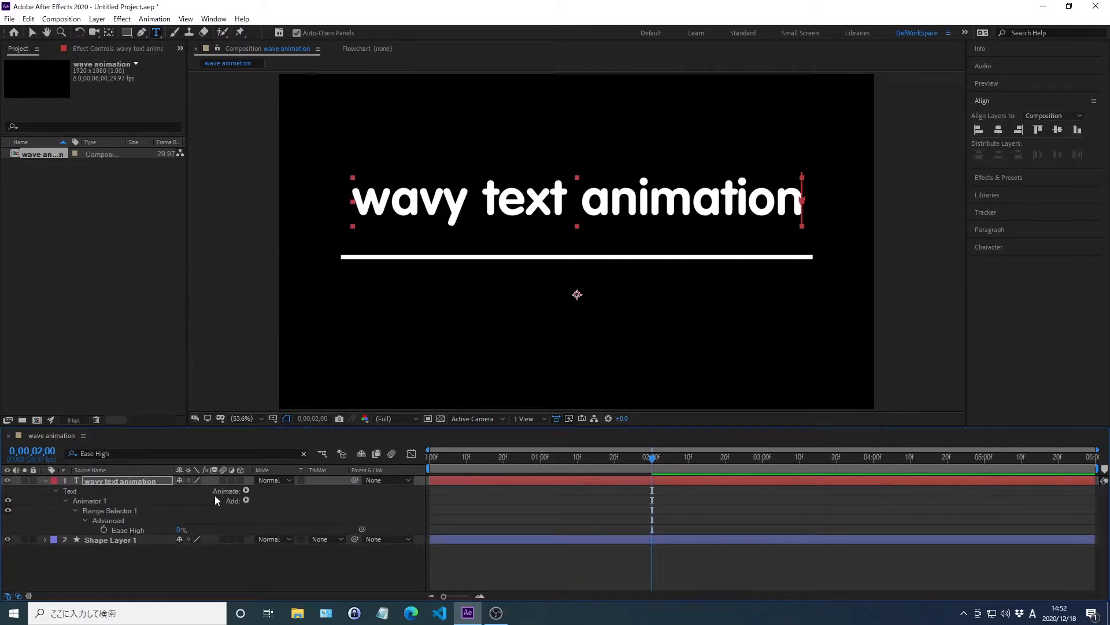
right_click(128, 531)
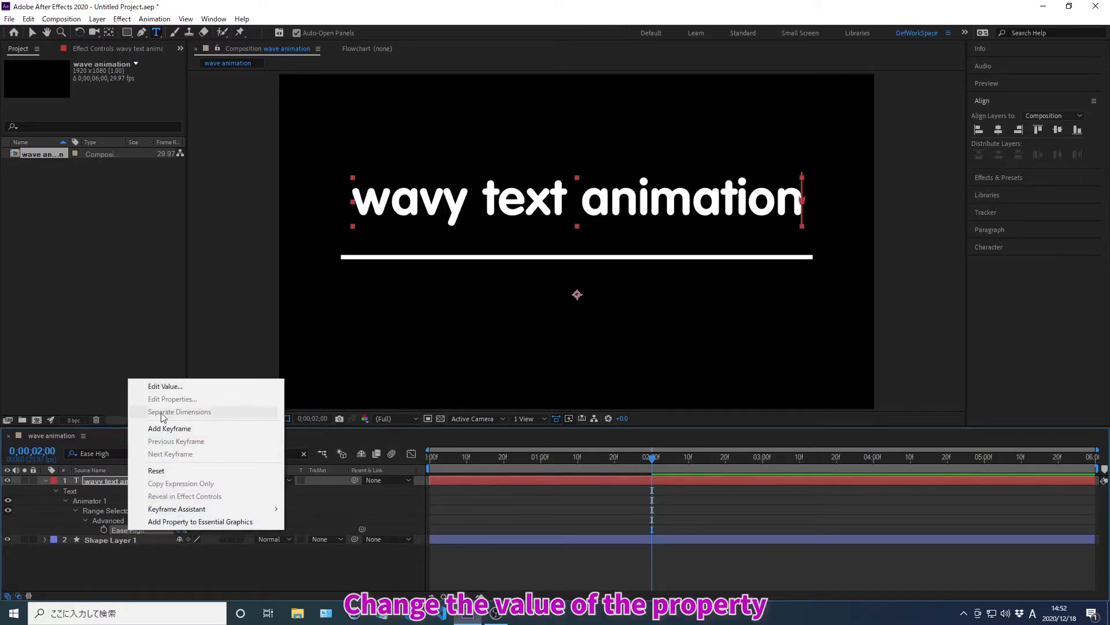
left_click(165, 386)
type("100")
key("Return")
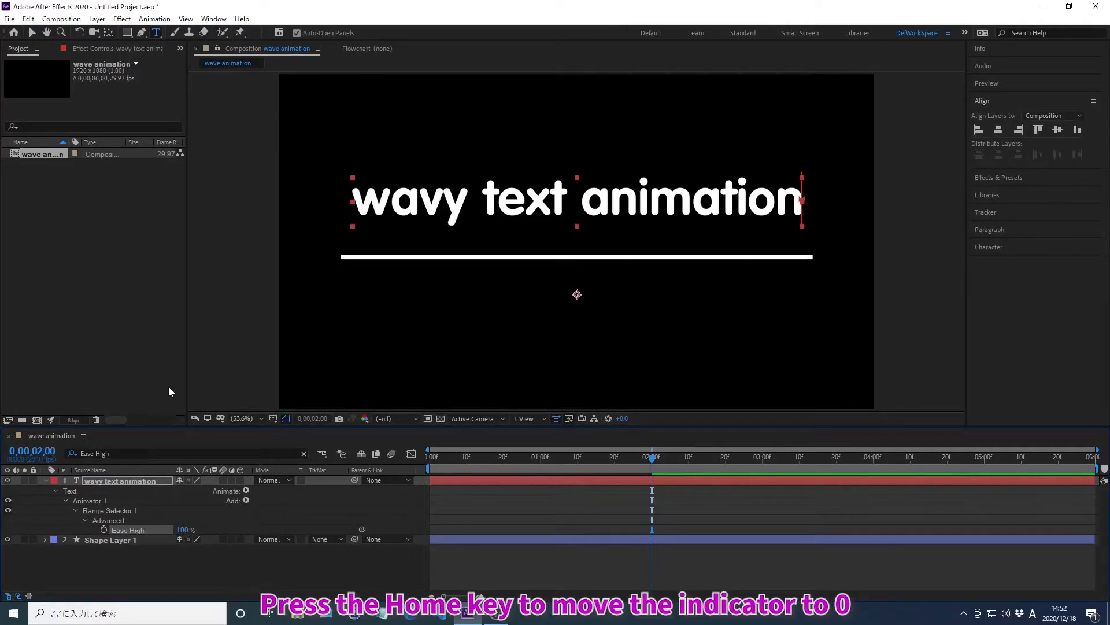
Step: Preview the text animation from the start of the composition, then stop playback
key("Home")
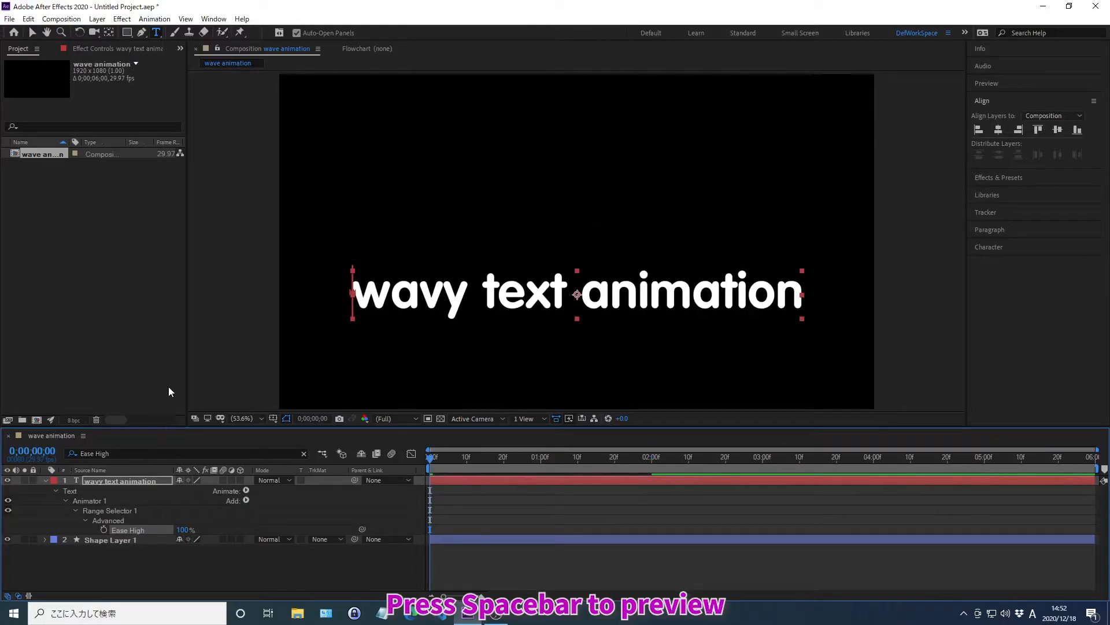
key("space")
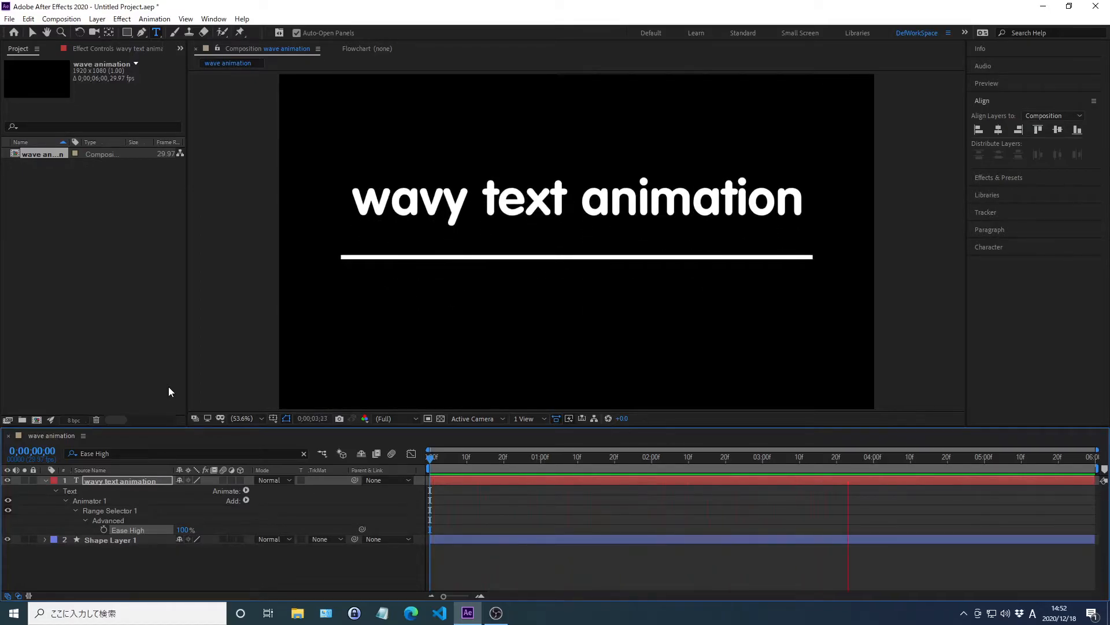
key("space")
Step: Filter the timeline for "Animator 1" and duplicate that animator
key("ctrl+f")
type("An")
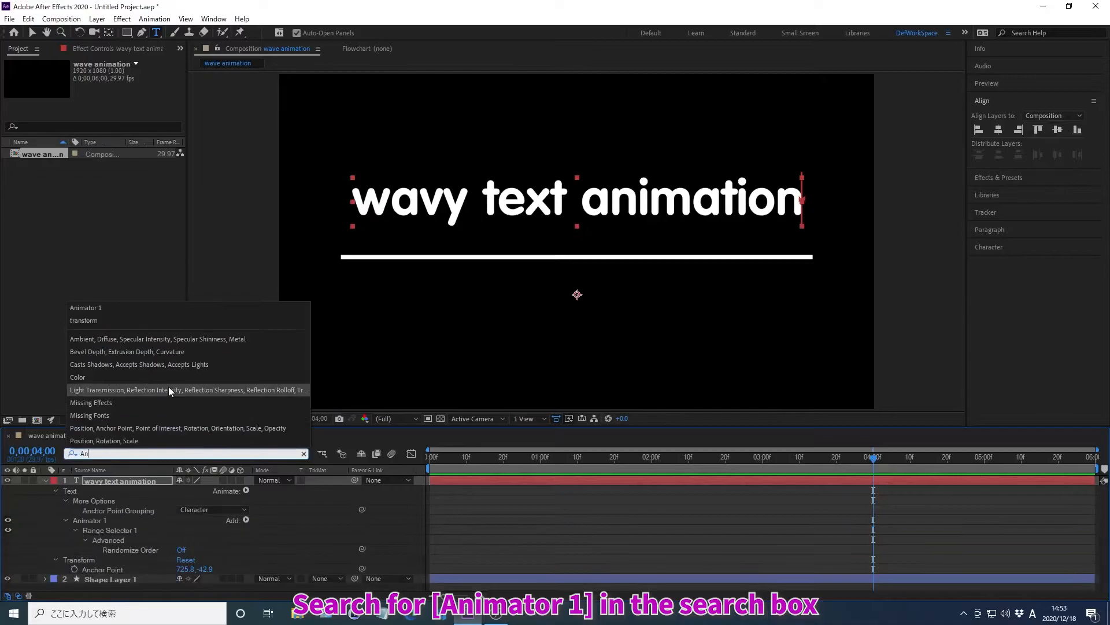
type("imator 1")
key("Return")
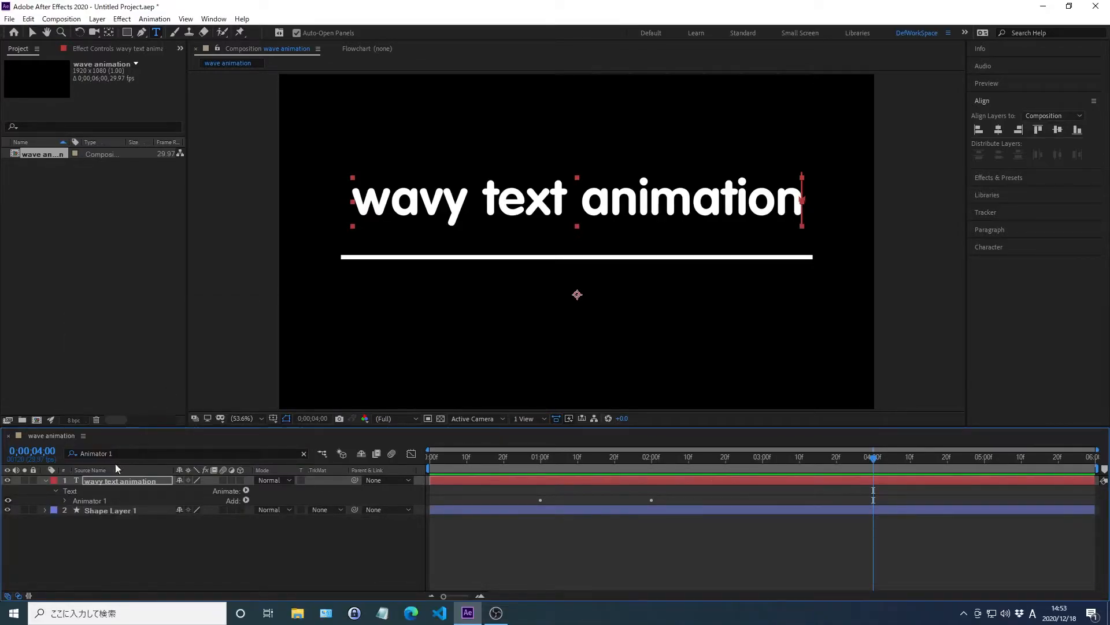
left_click(90, 499)
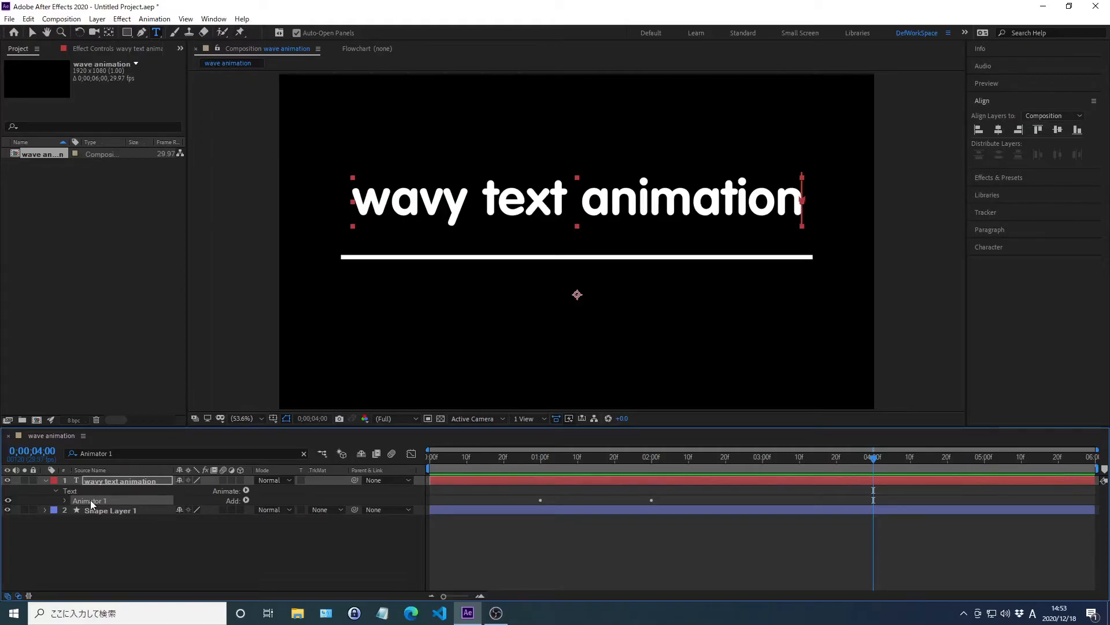
key("ctrl+d")
Step: Filter the timeline for "Animator 2" and set the Y value of its Position to 100 px
key("ctrl+f")
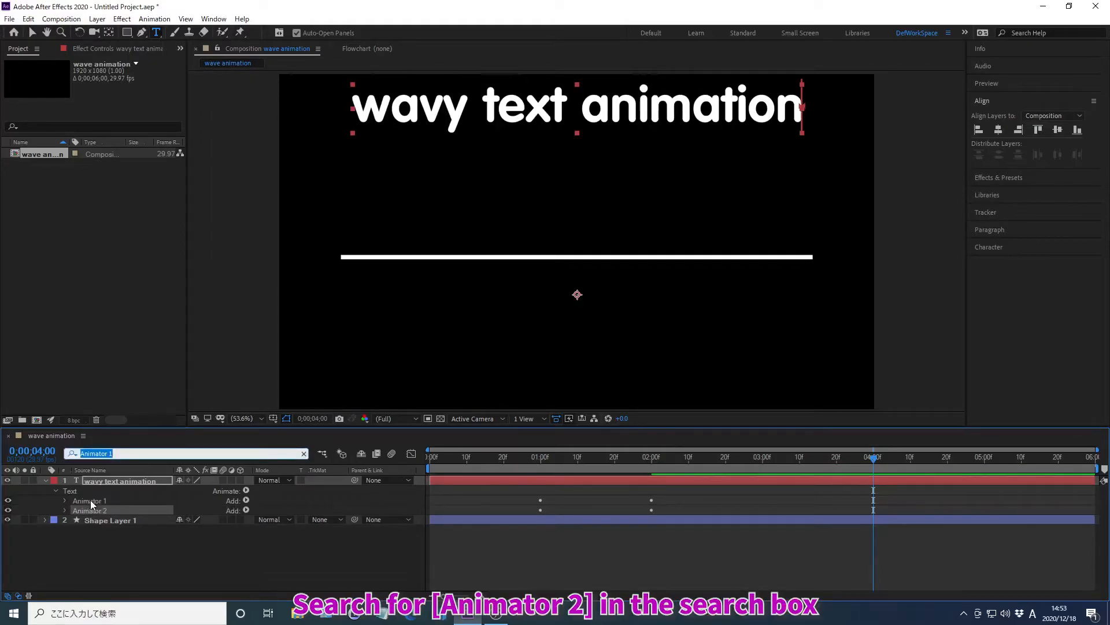
type("Animator")
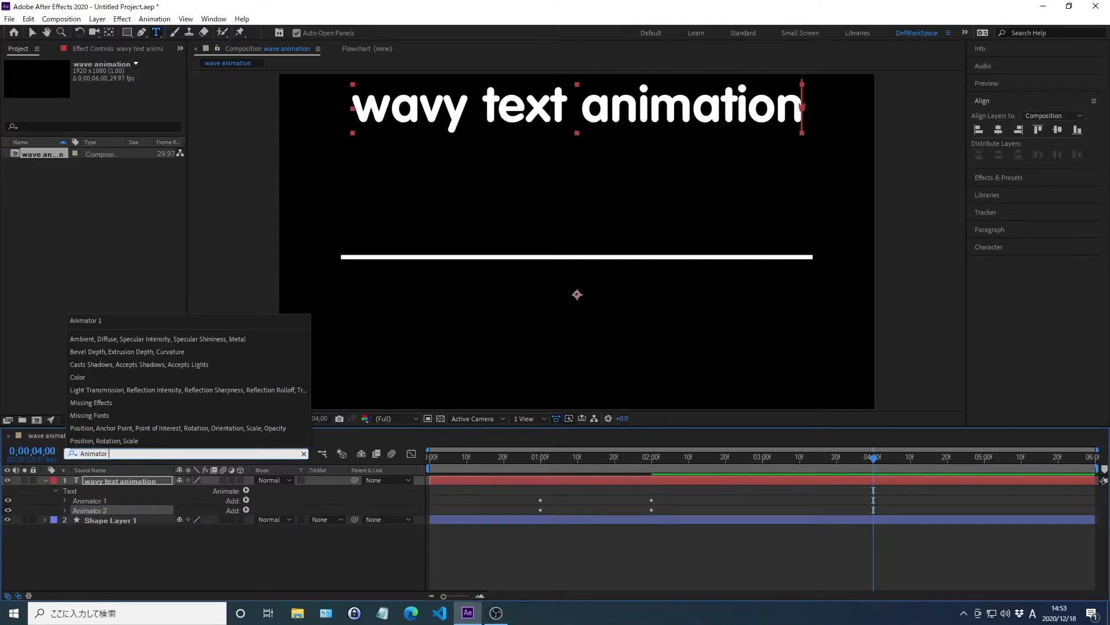
type(" 2")
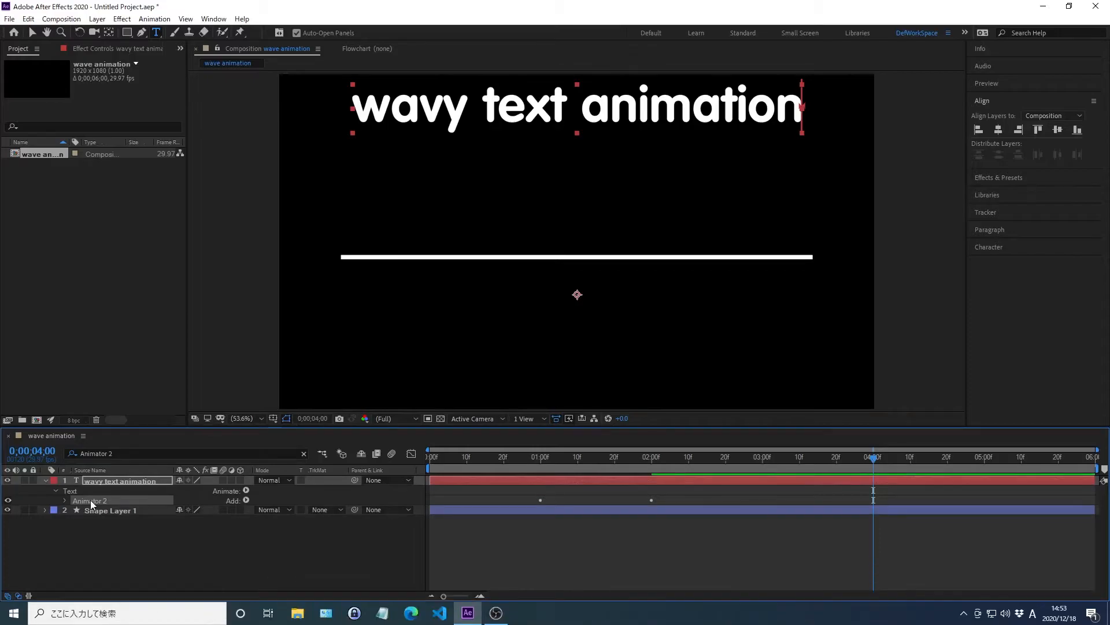
double_click(90, 500)
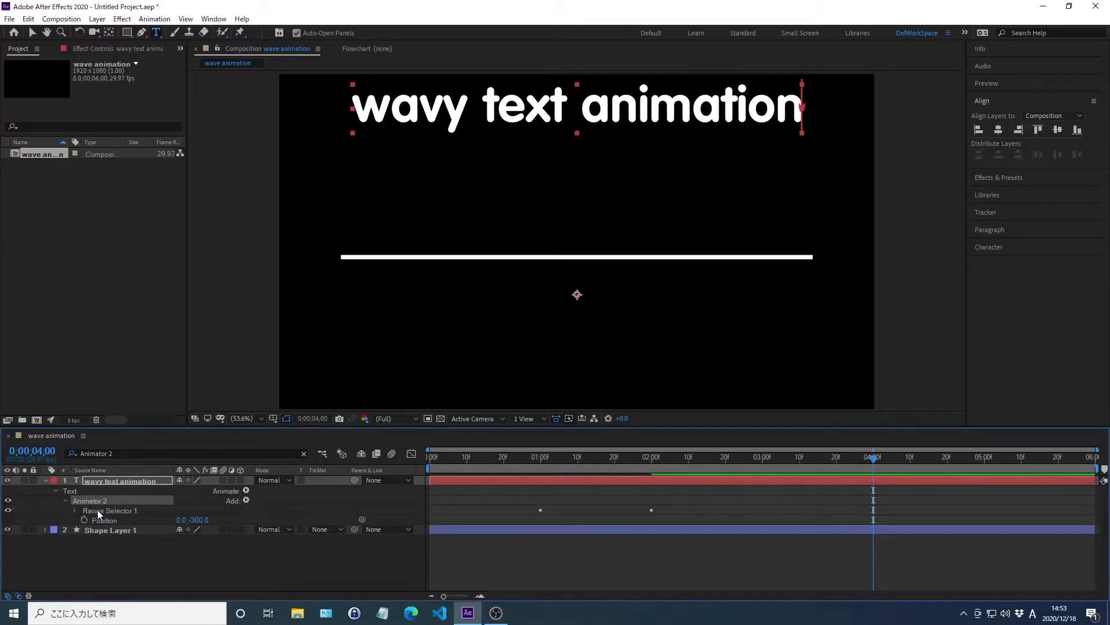
right_click(105, 520)
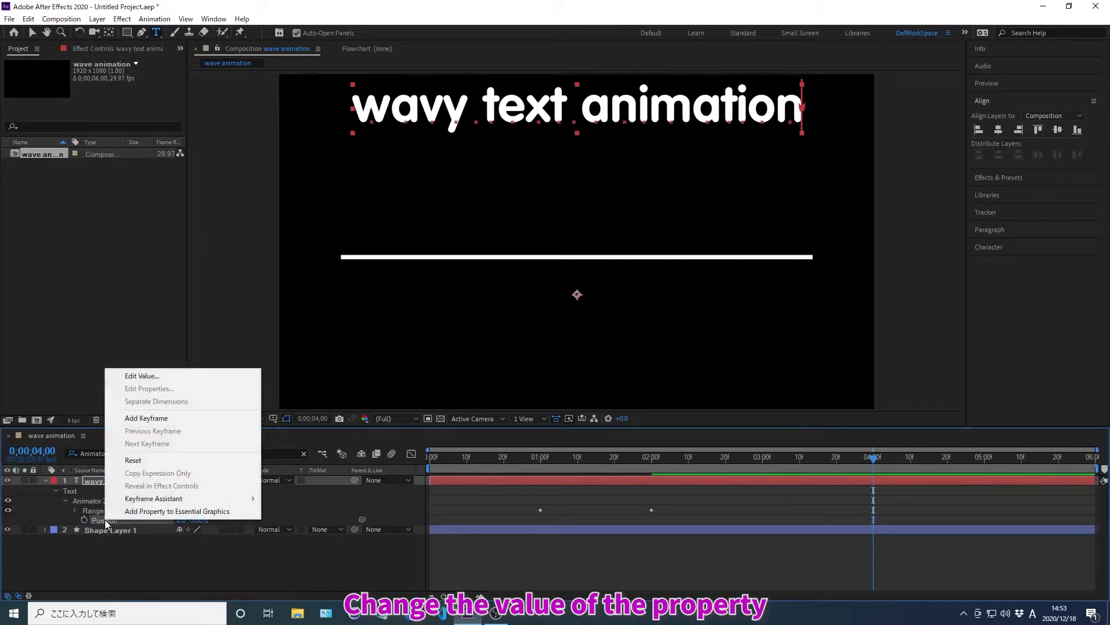
left_click(142, 376)
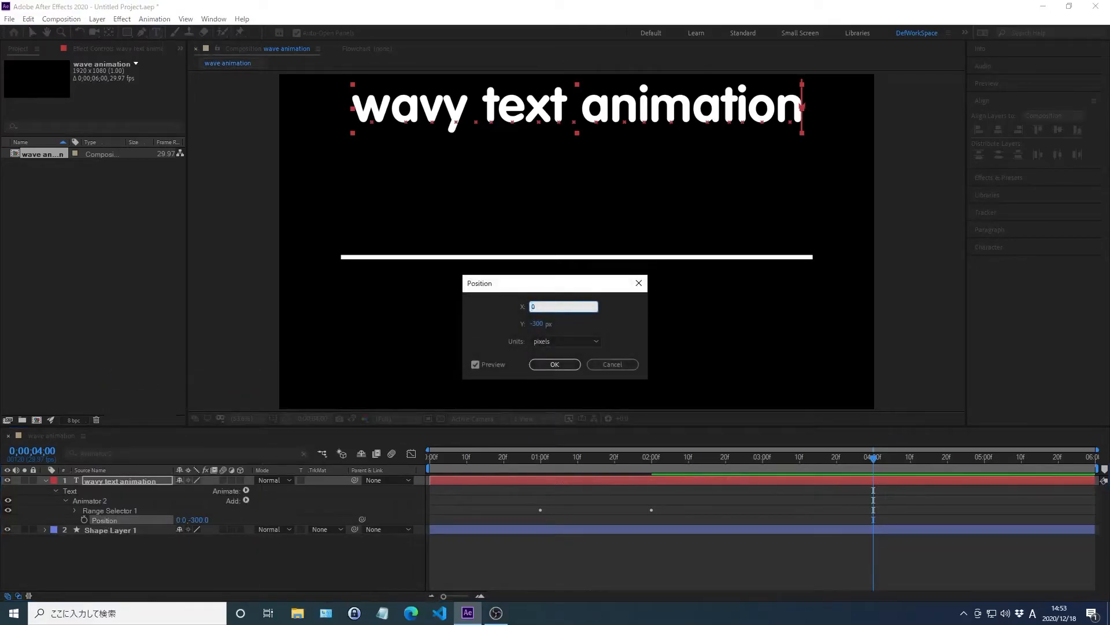
key("Tab")
type("100")
key("Return")
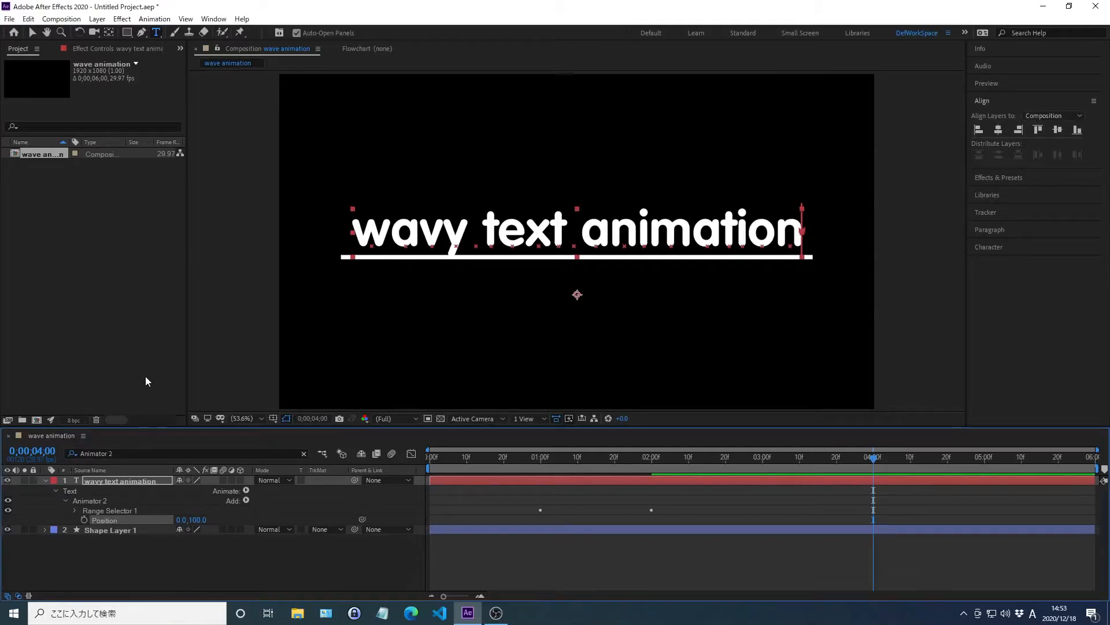
Step: Set both Ease High and Ease Low of Animator 2's Range Selector to 60%
double_click(110, 510)
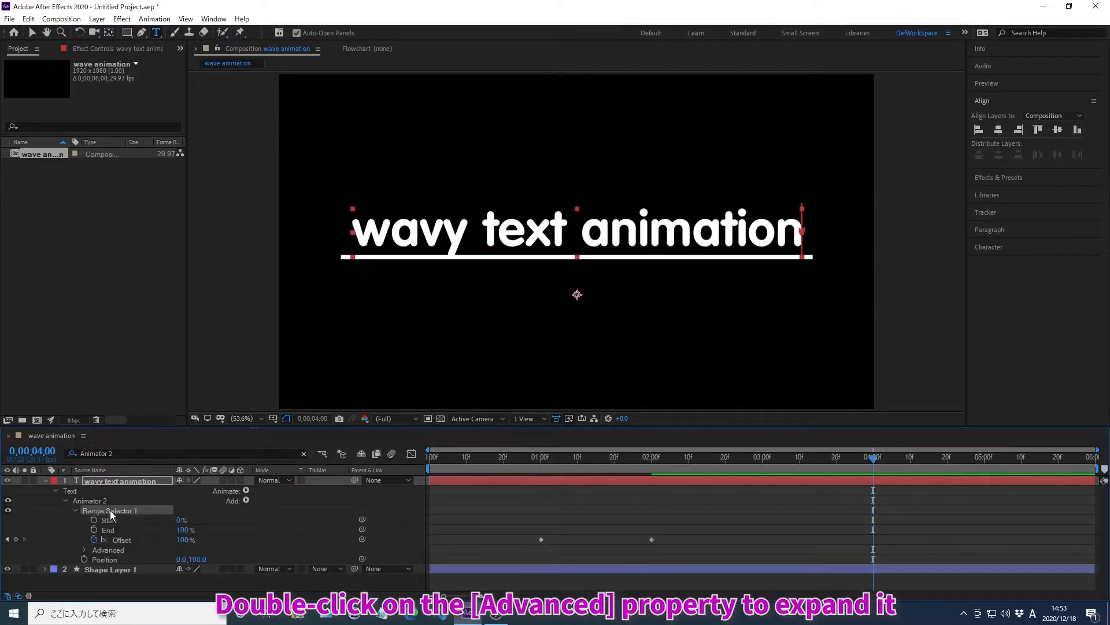
double_click(109, 549)
right_click(128, 567)
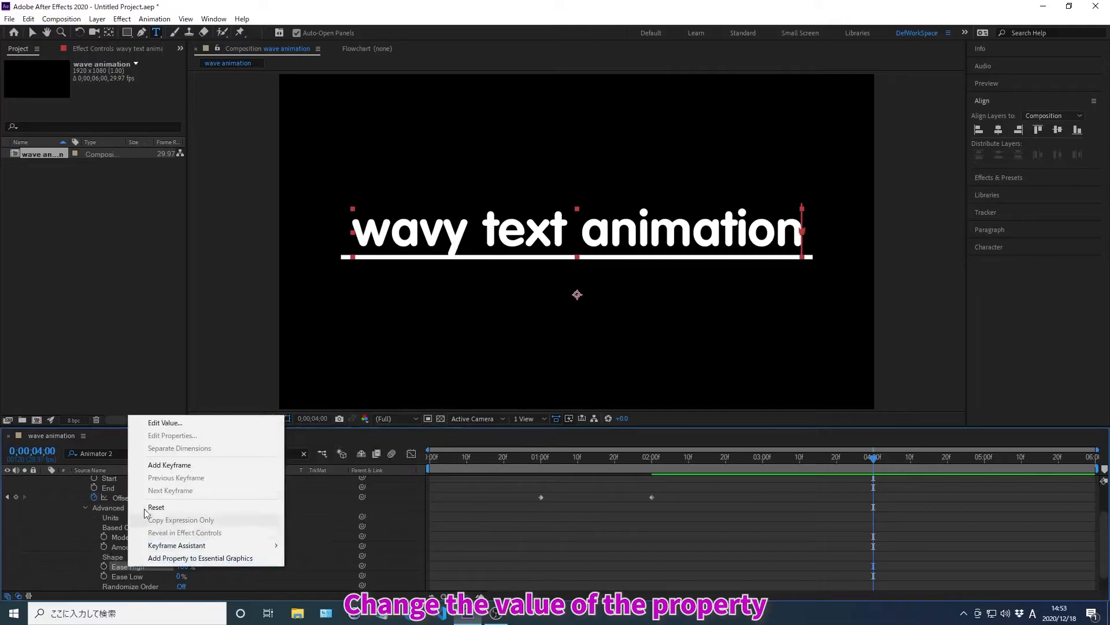
left_click(167, 423)
type("60")
key("Return")
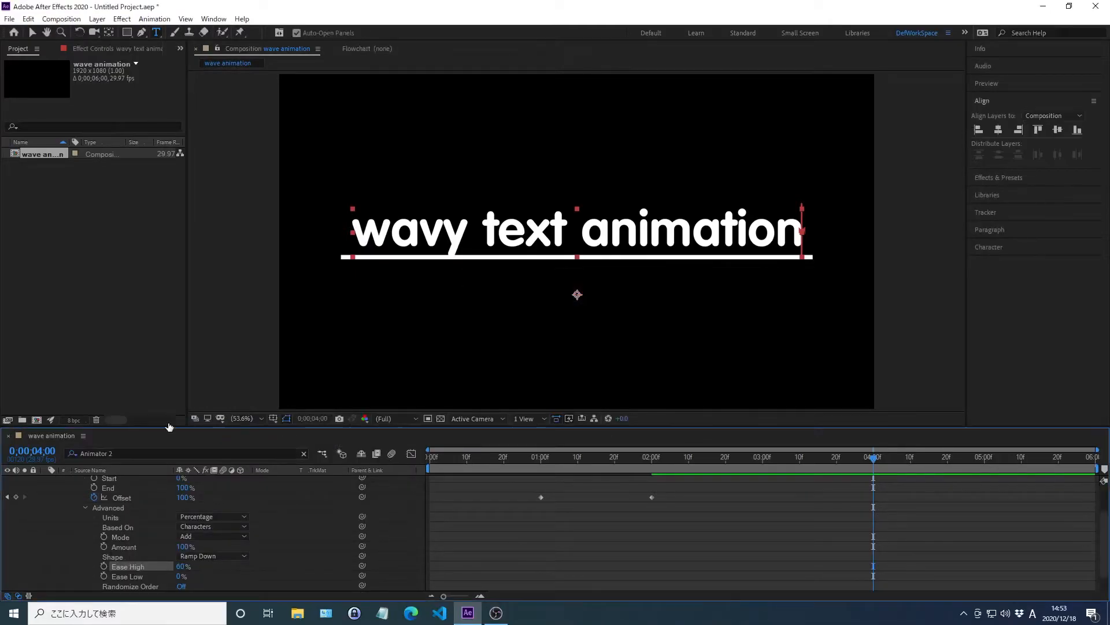
right_click(128, 576)
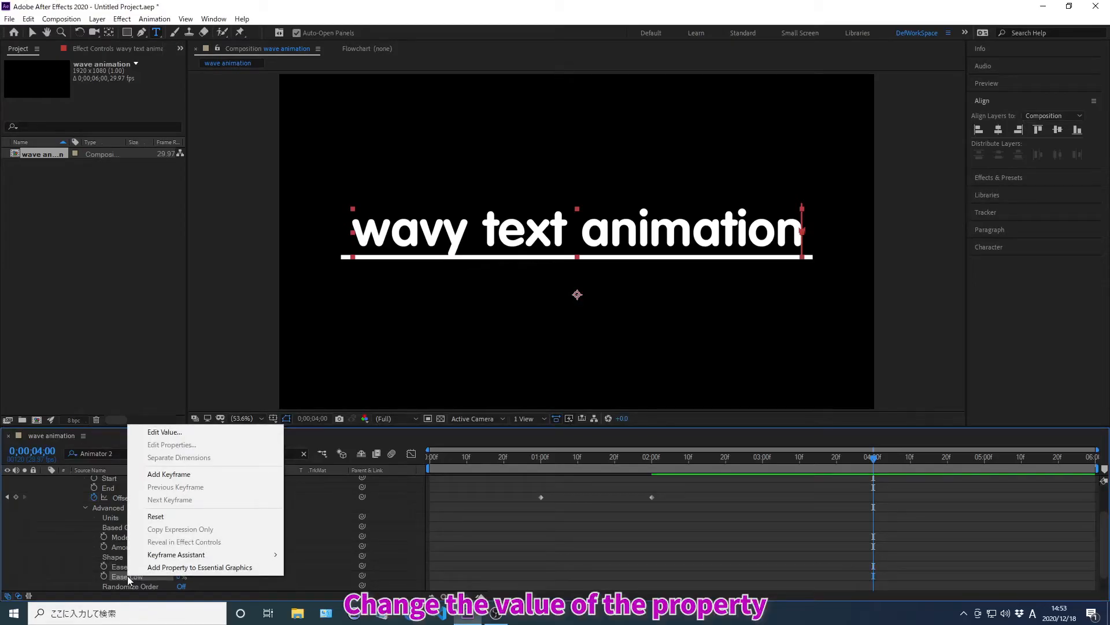
left_click(166, 432)
type("60")
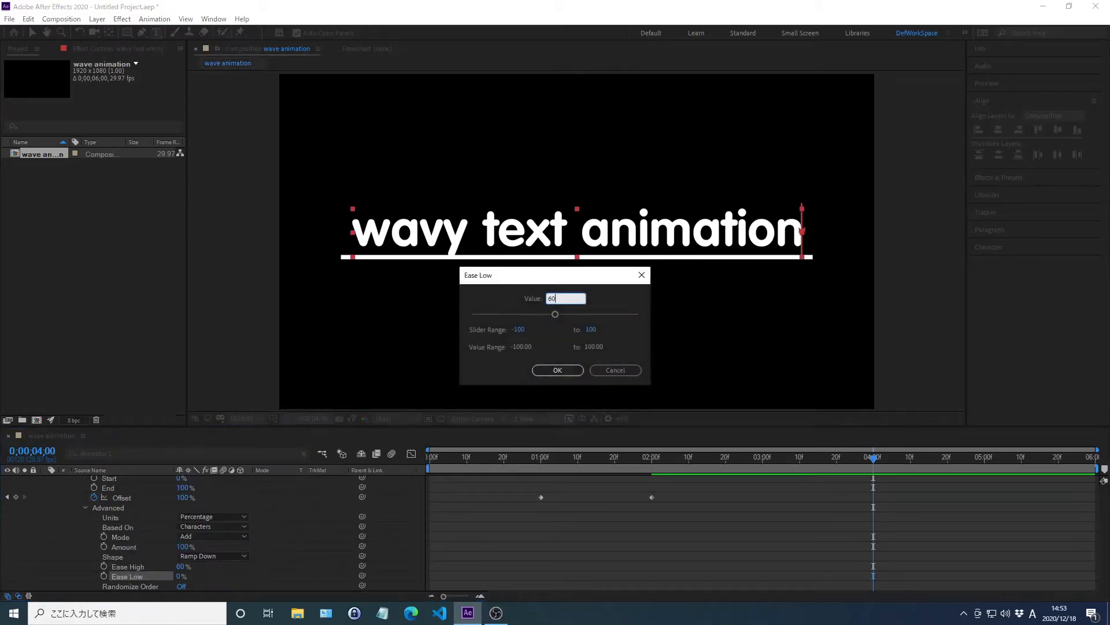
key("Return")
Step: Filter the timeline for "Animator 1" and add a Rotation property to that animator
key("ctrl+f")
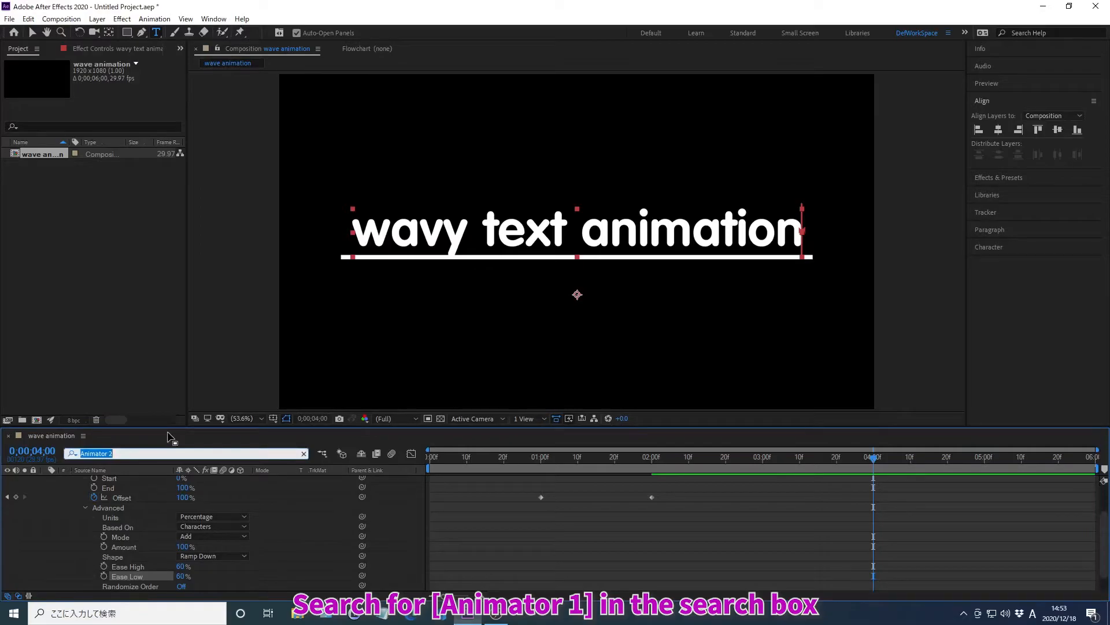
type("Animator 1")
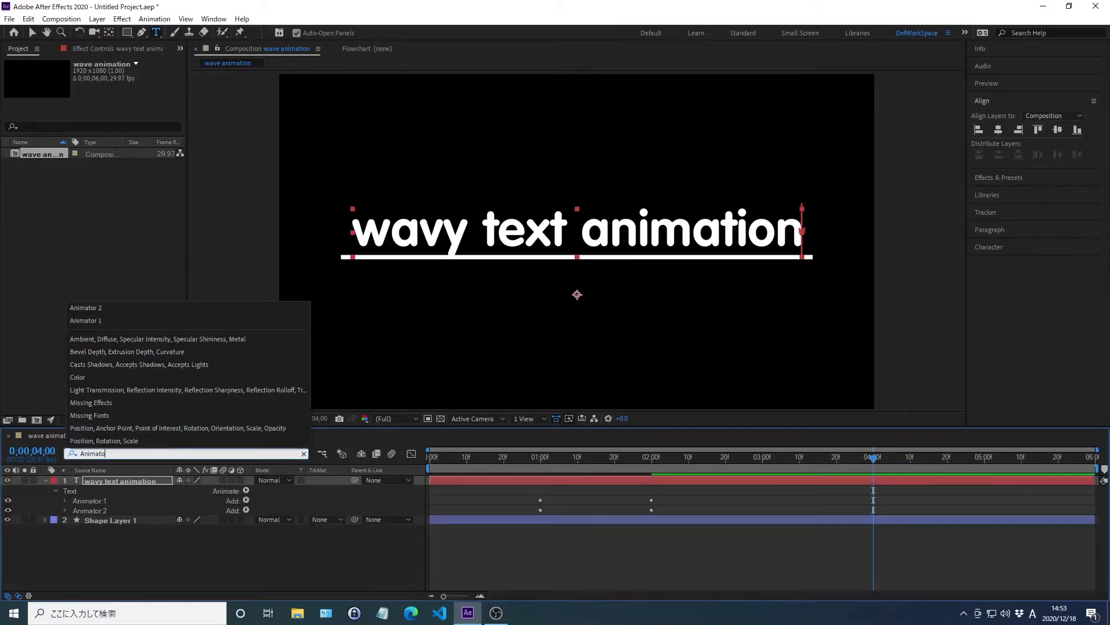
key("Return")
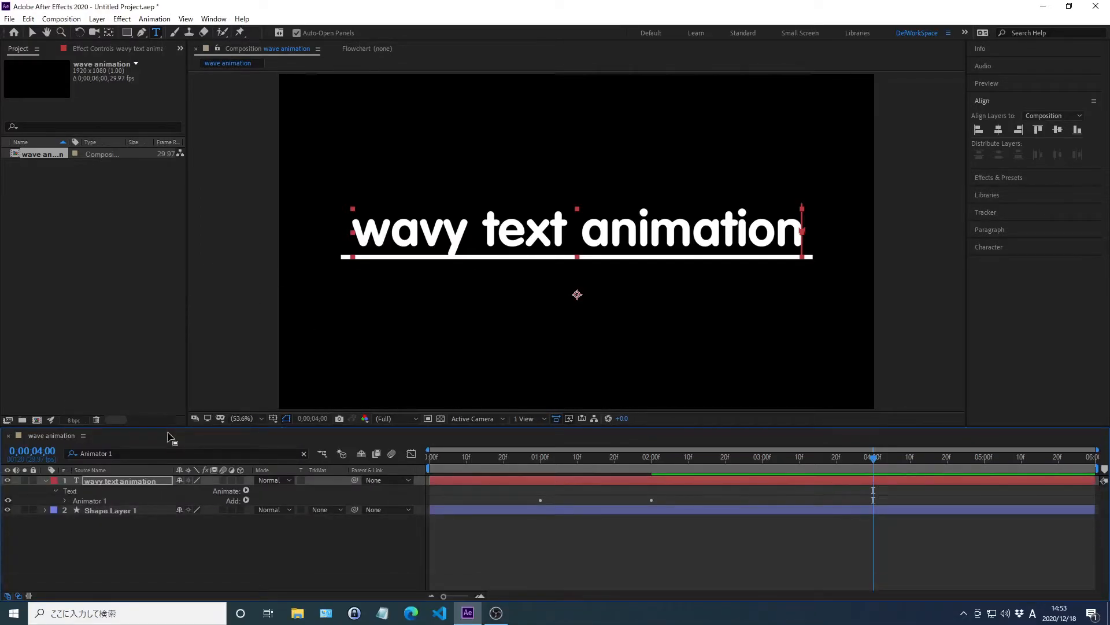
left_click(246, 501)
mouse_move(268, 505)
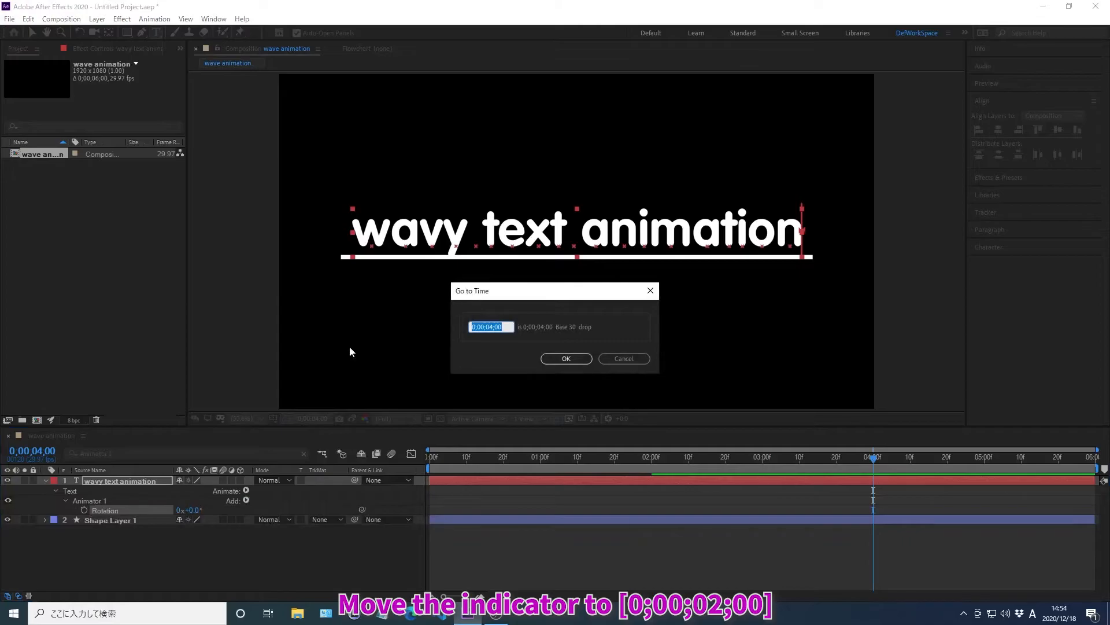
Step: Create a keyframe for Animator 1's Rotation at 0;00;02;00
type("0;00;02;00")
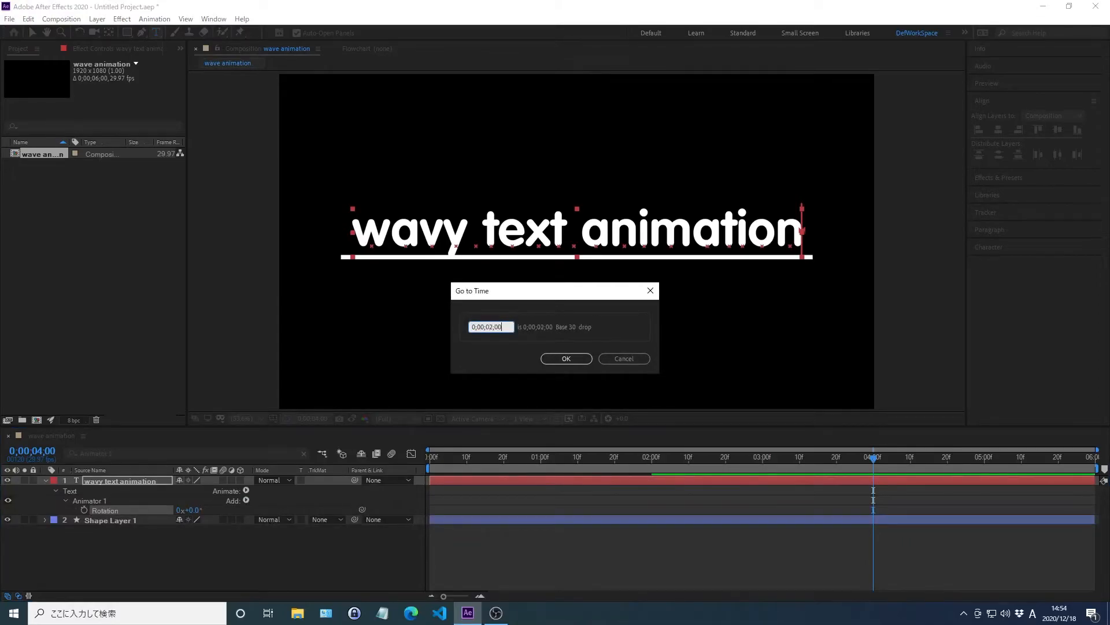
key("Return")
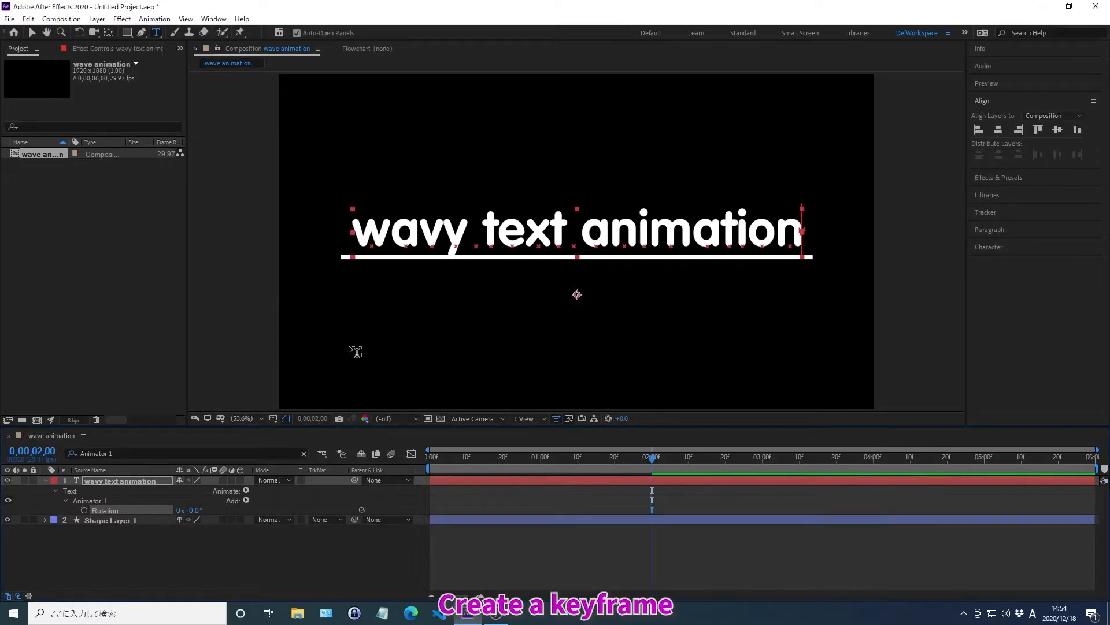
left_click(84, 509)
Step: Set Animator 1's Rotation to 30 degrees at 0;00;01;00
key("alt+shift+j")
type("0")
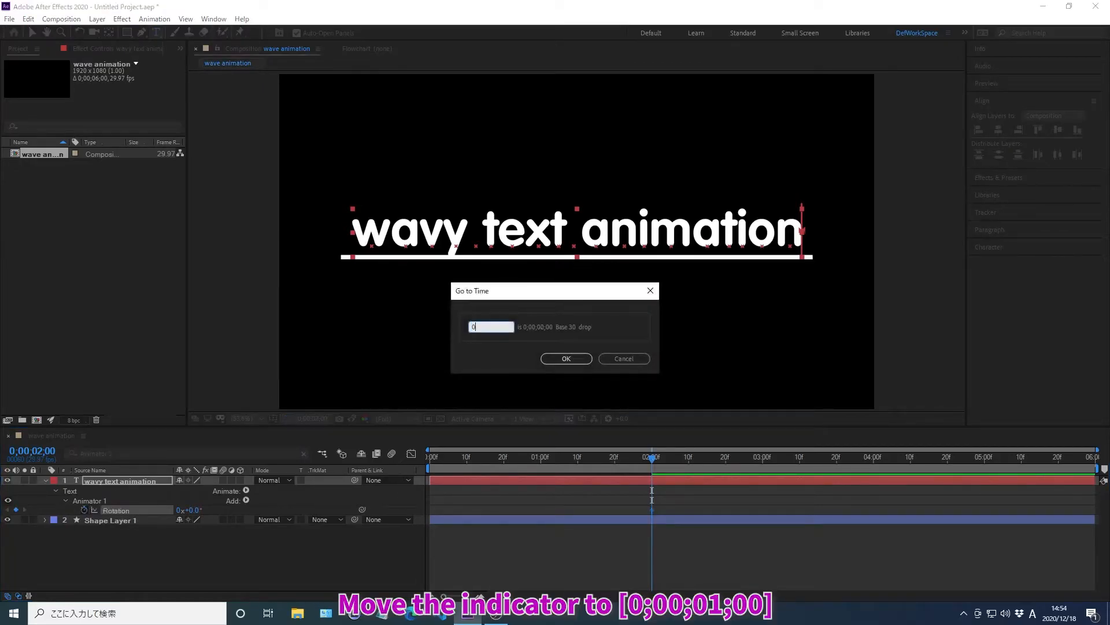
type(";00;01;00")
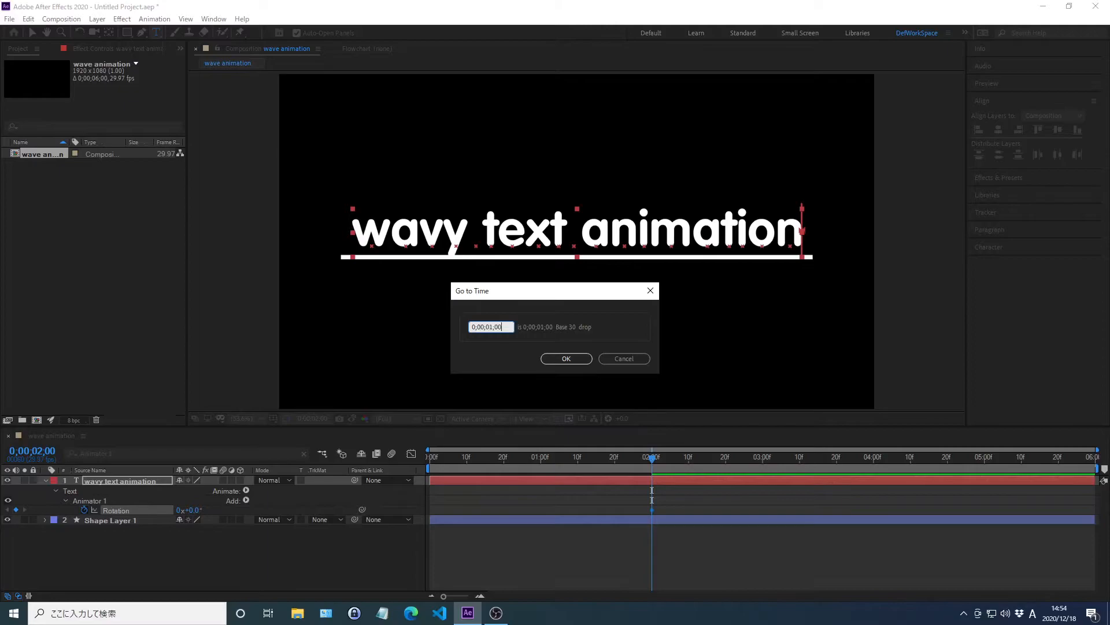
key("Return")
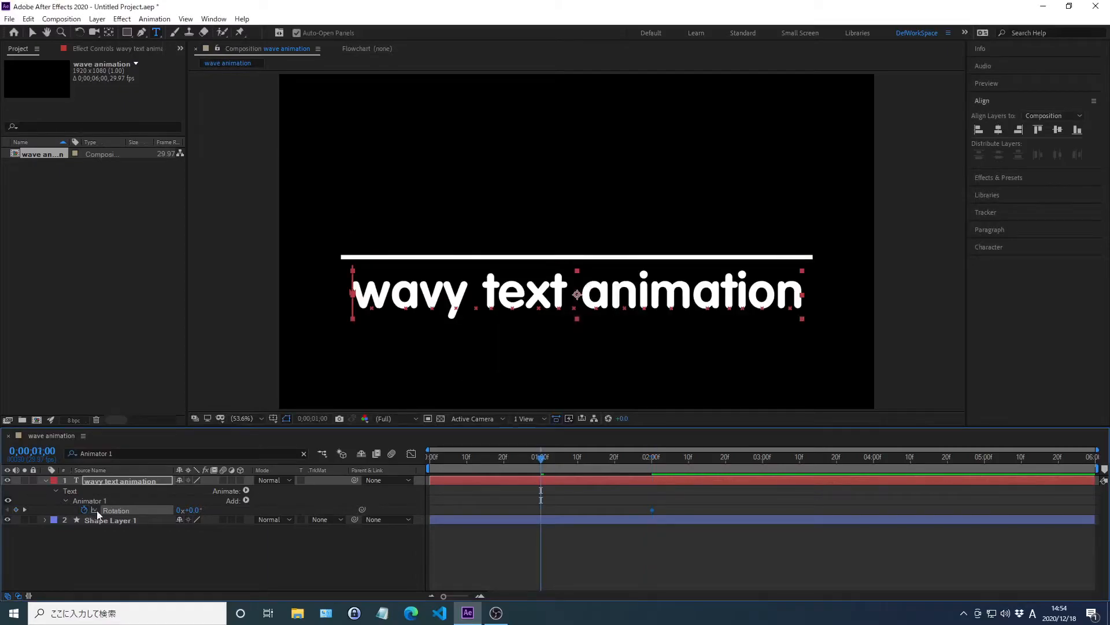
right_click(117, 512)
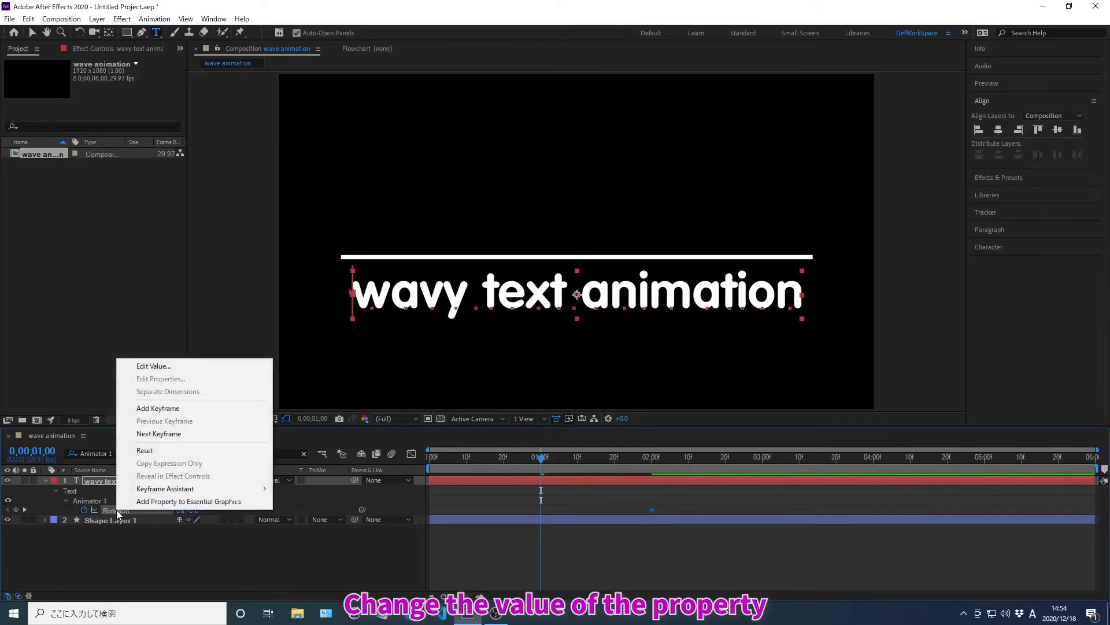
left_click(154, 366)
type("3")
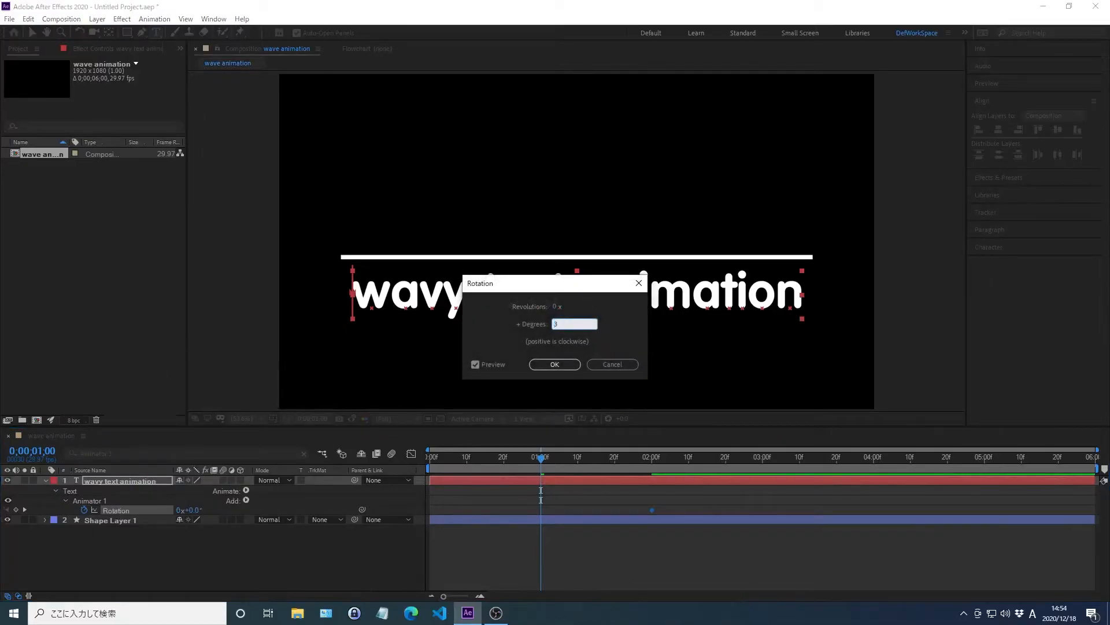
type("0")
key("Return")
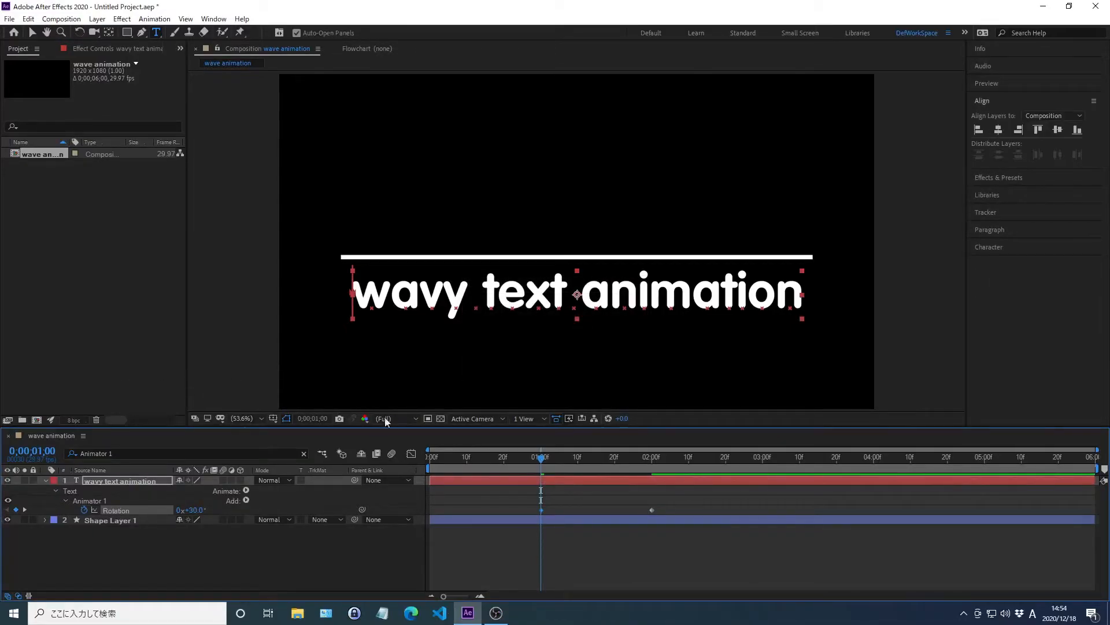
Step: Apply Easy Ease to both Rotation keyframes and show their speed graph in the Graph Editor
left_click_drag(720, 491, 502, 529)
left_click(411, 455)
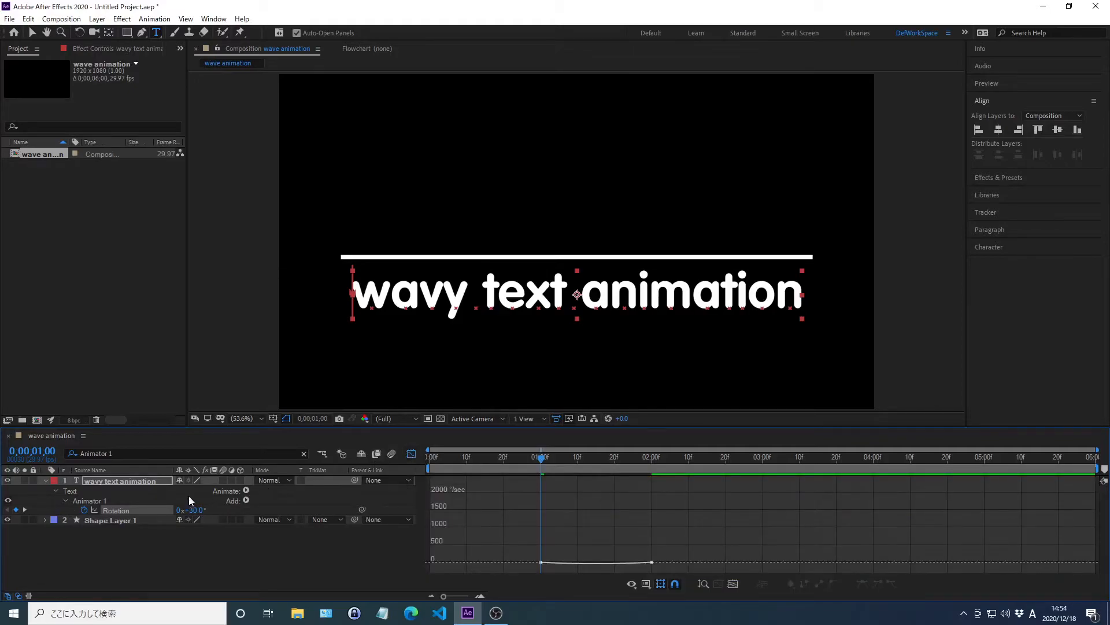
left_click(118, 511)
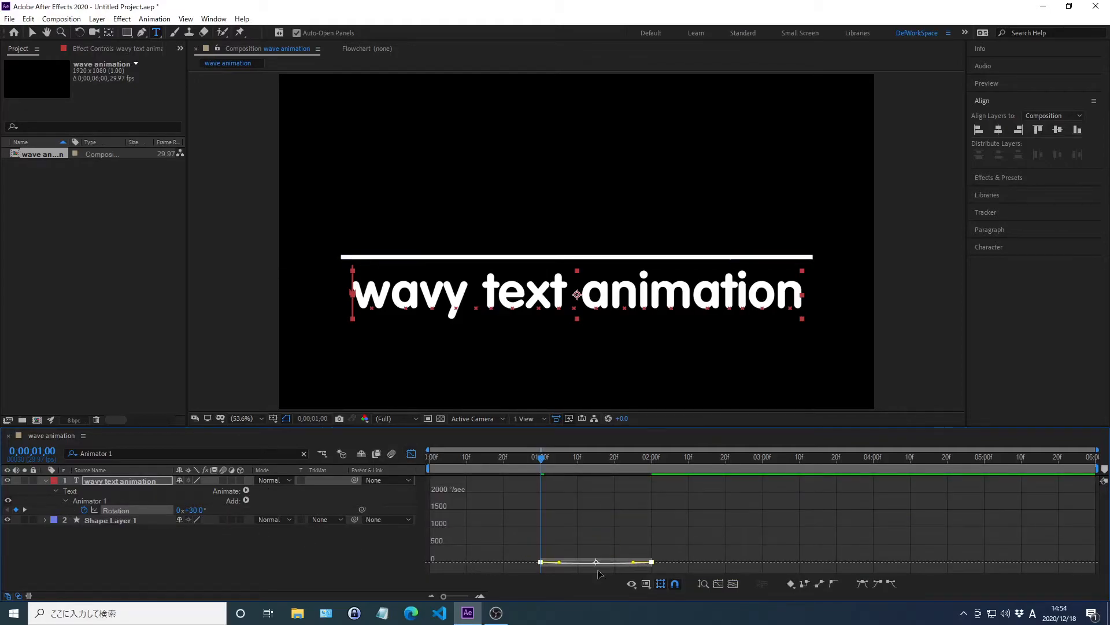
left_click(703, 583)
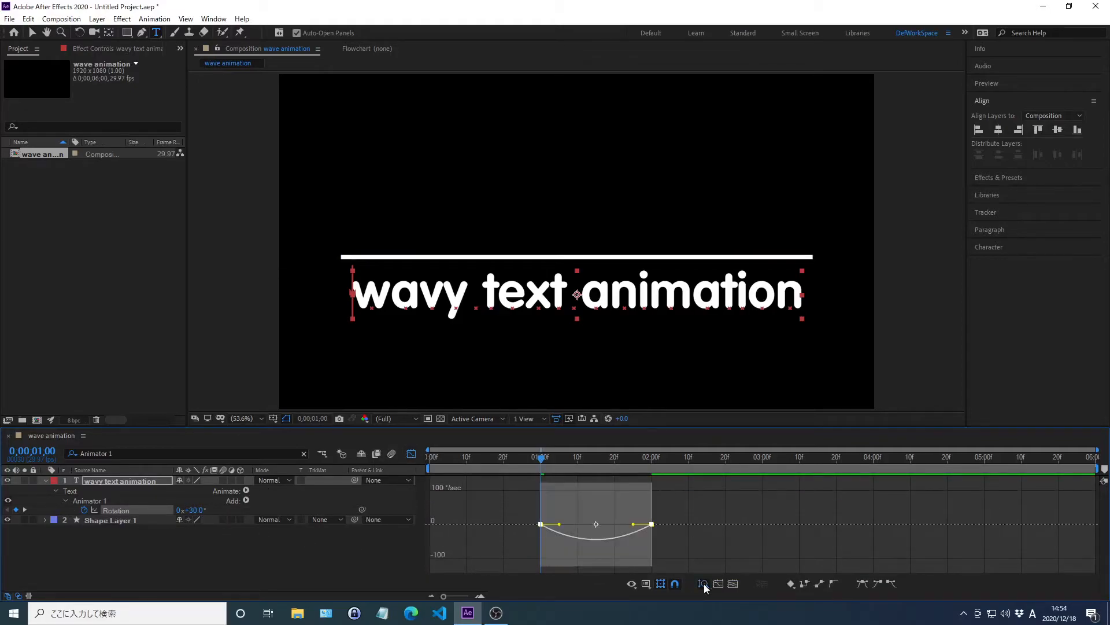
left_click(647, 585)
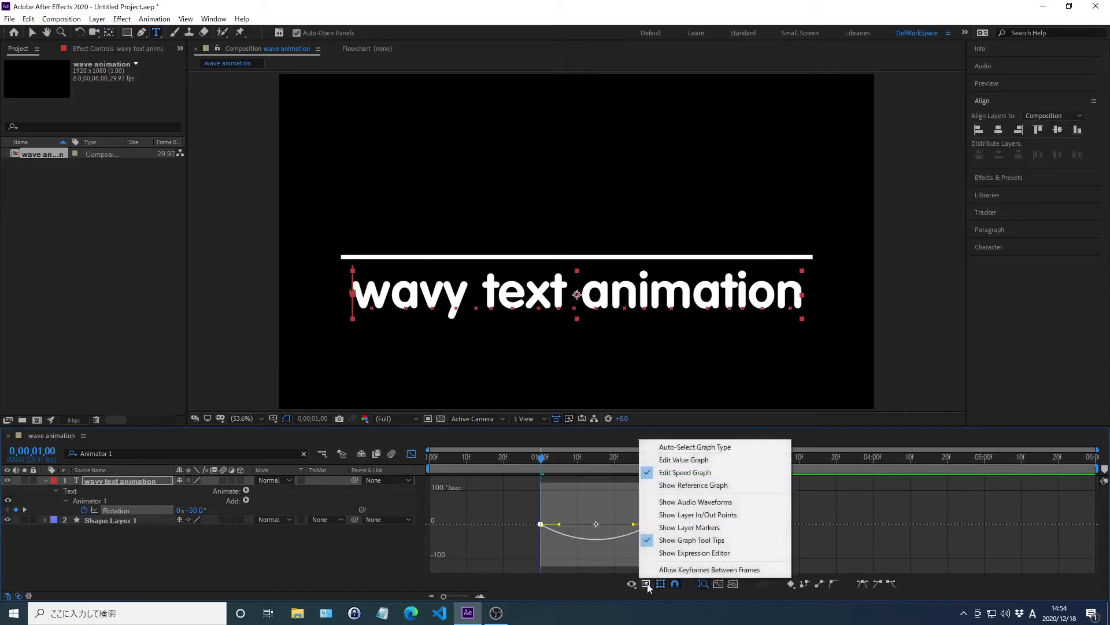
left_click(687, 475)
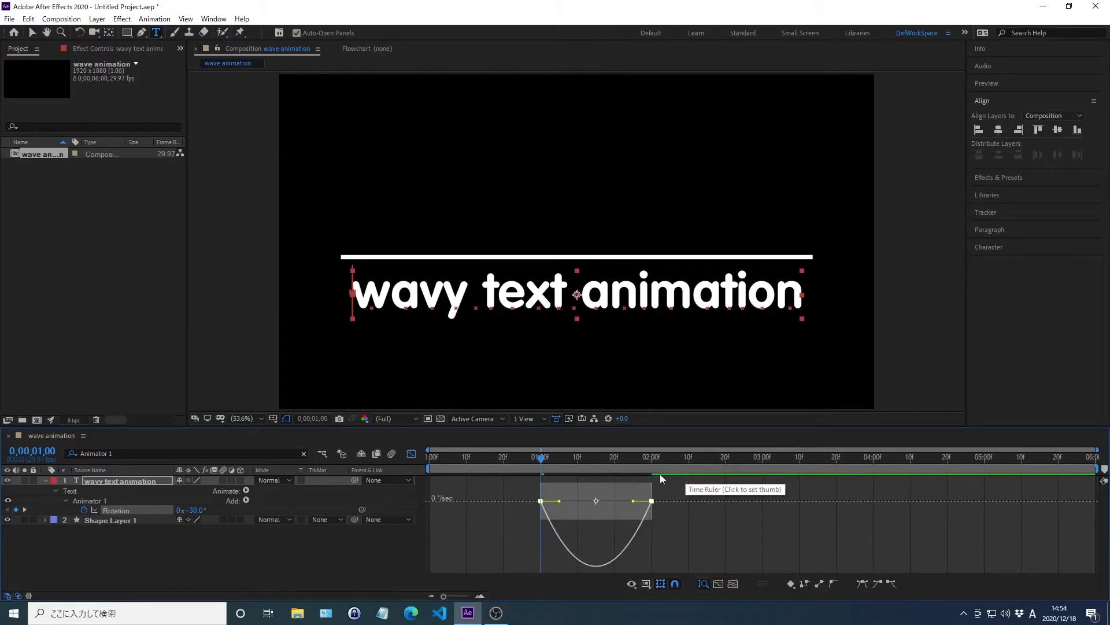
Step: Lengthen the end keyframe's influence in the Rotation speed graph to about half the span, then close the Graph Editor
left_click(117, 511)
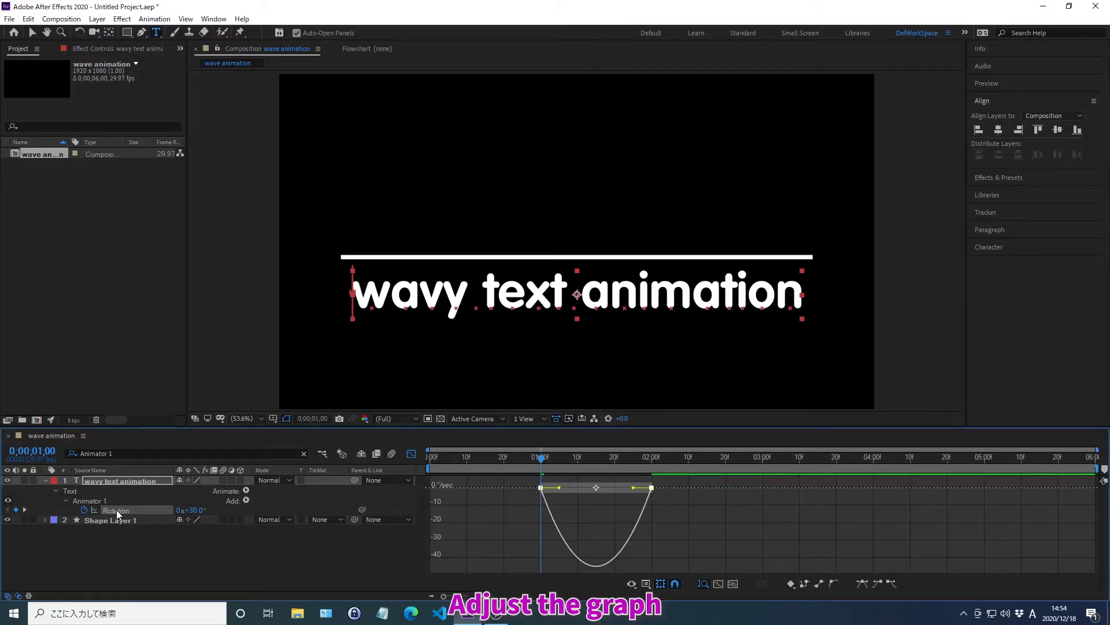
left_click_drag(634, 487, 598, 493)
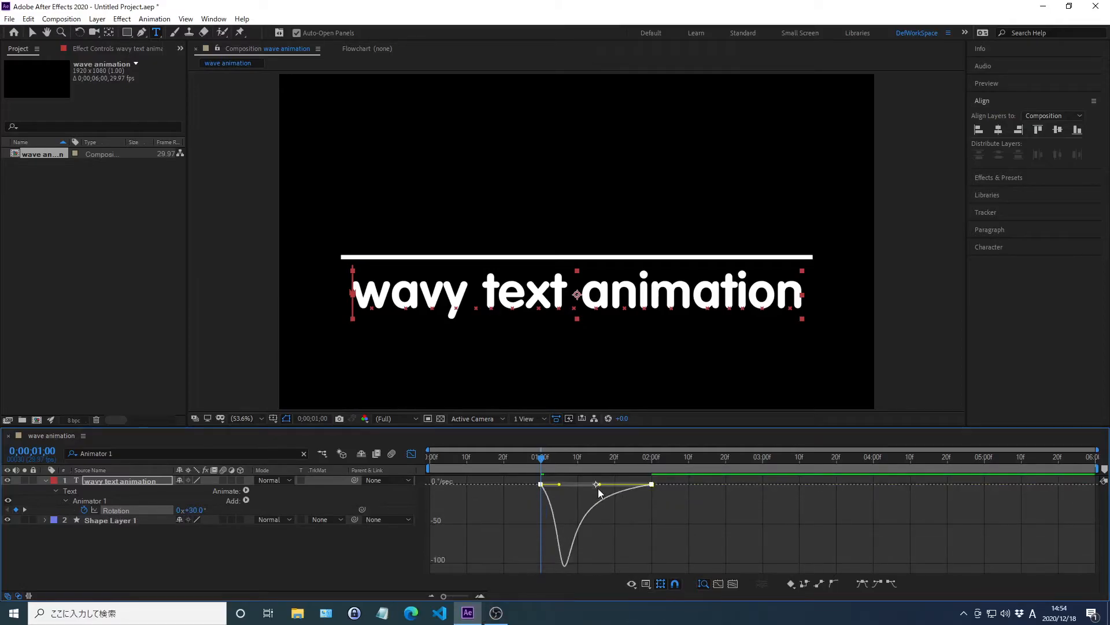
left_click(411, 455)
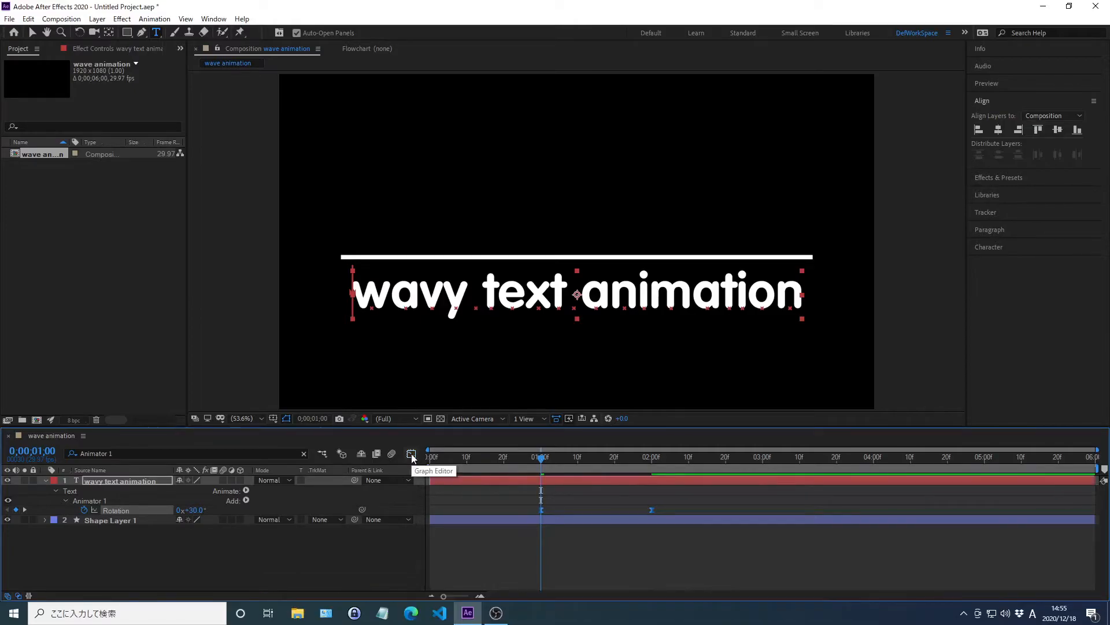
Step: Preview the rotating text animation from the start of the composition, then stop playback
key("Home")
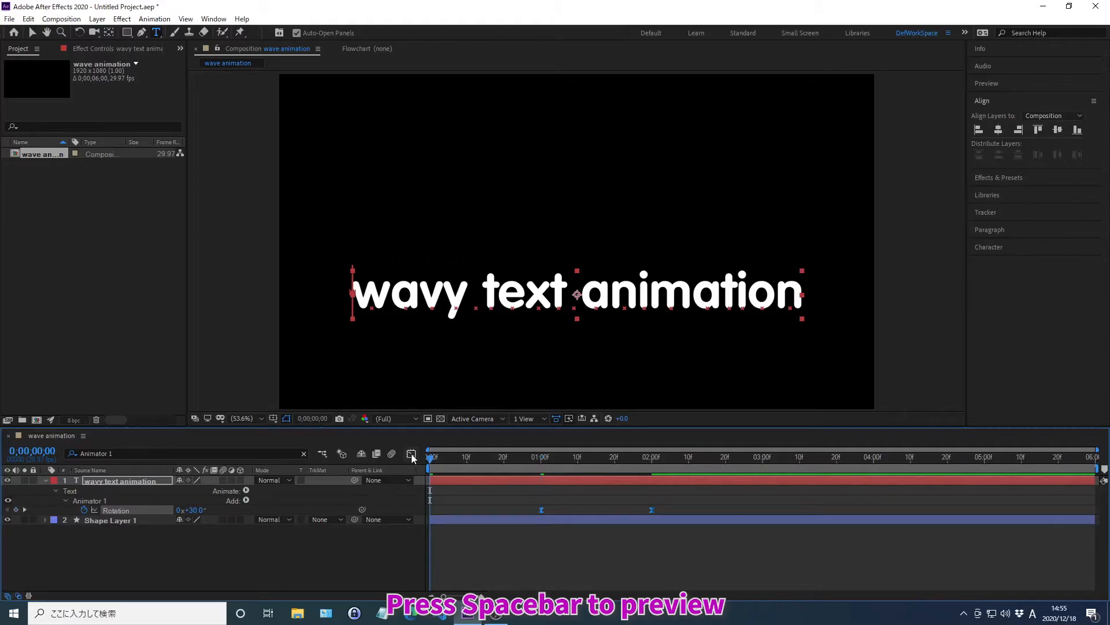
key("space")
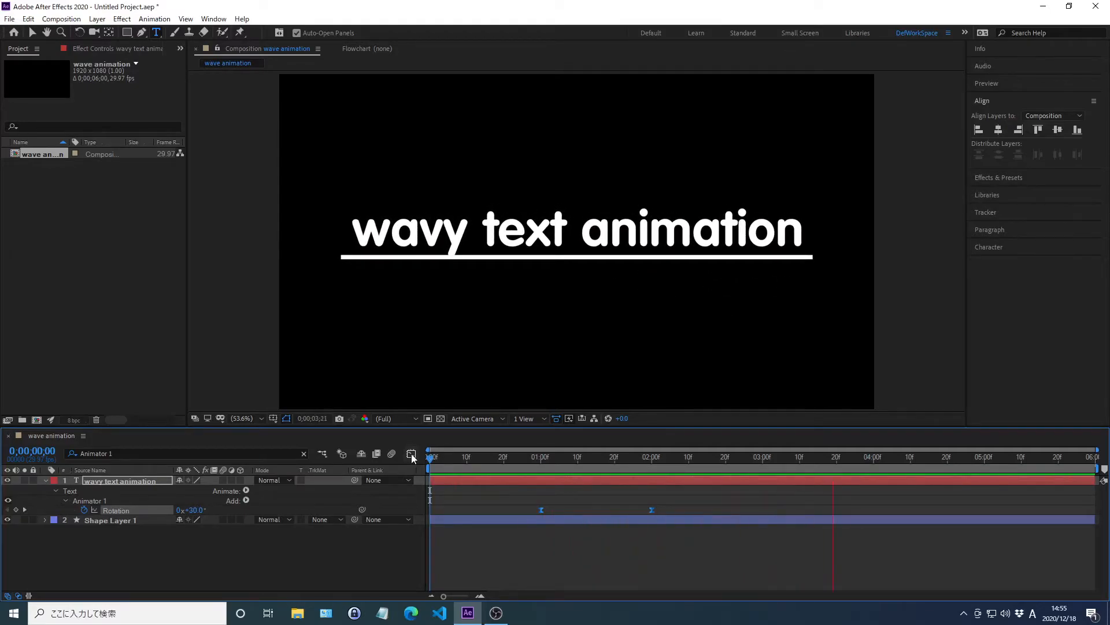
key("space")
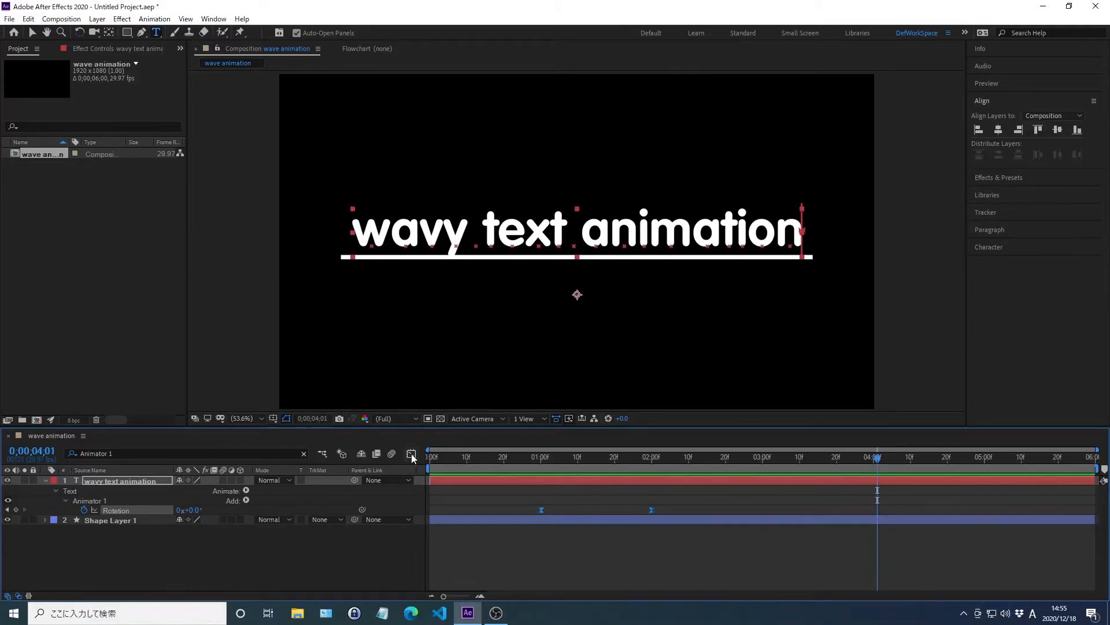
Step: Reveal the text layer's keyframed properties and shift Animator 2's two Offset keyframes forward by four frames
key("u")
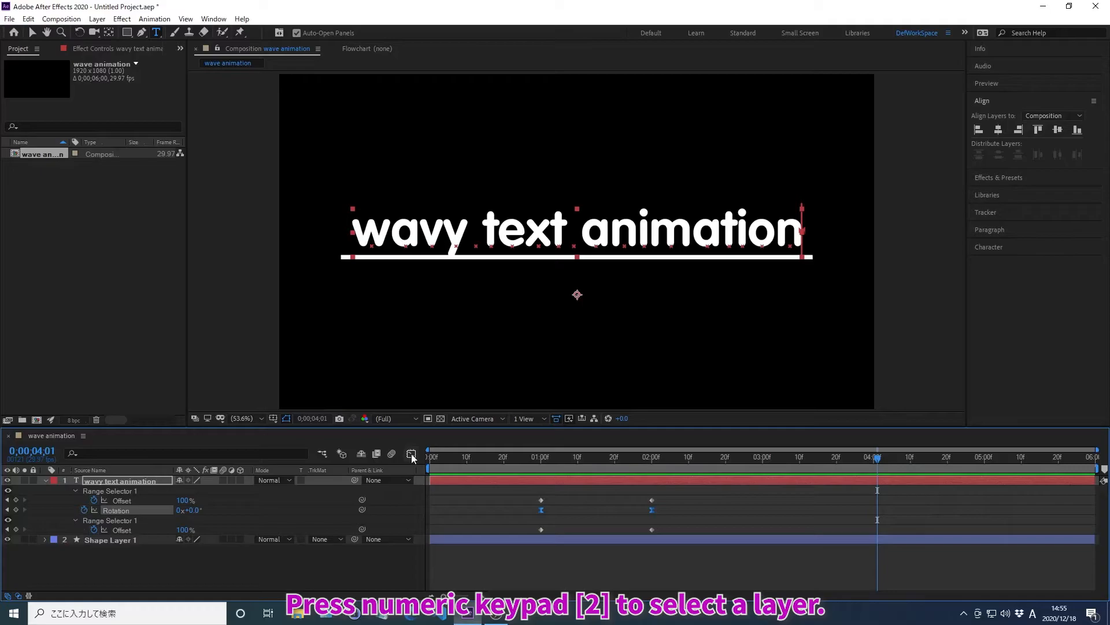
key("KP_2")
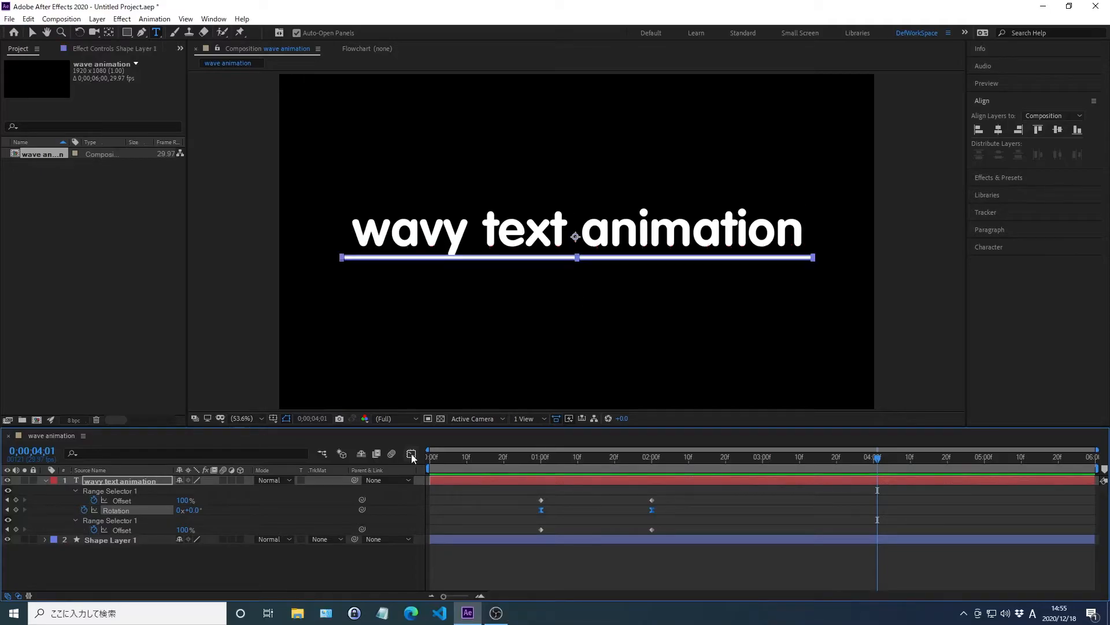
left_click_drag(683, 529, 516, 554)
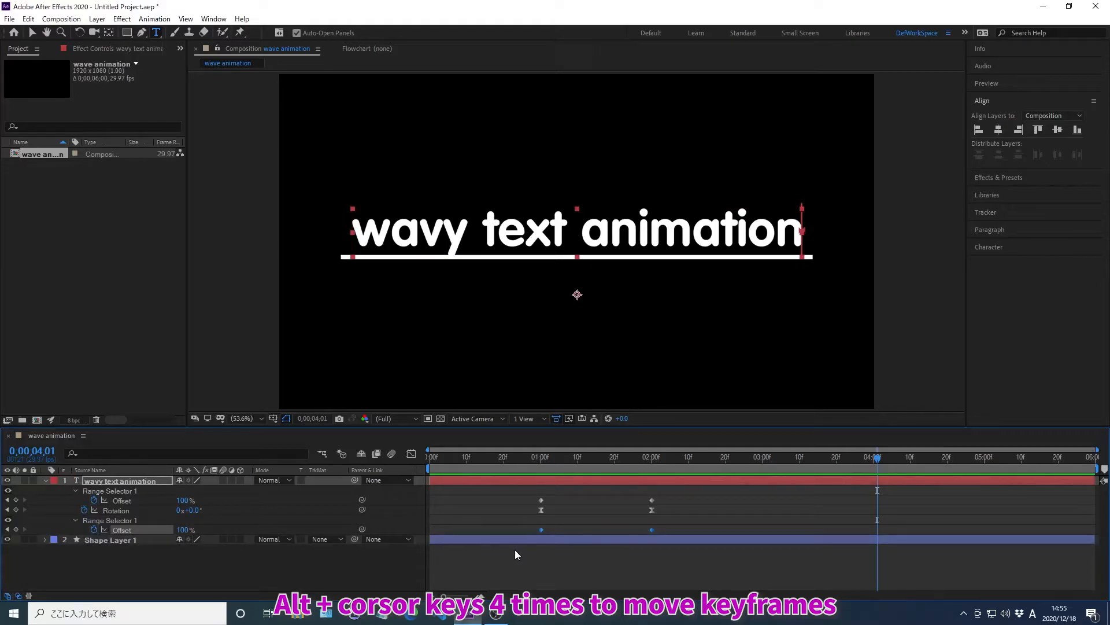
key("alt+Right")
key("alt+Right")
key("alt+Right")
key("alt+Right")
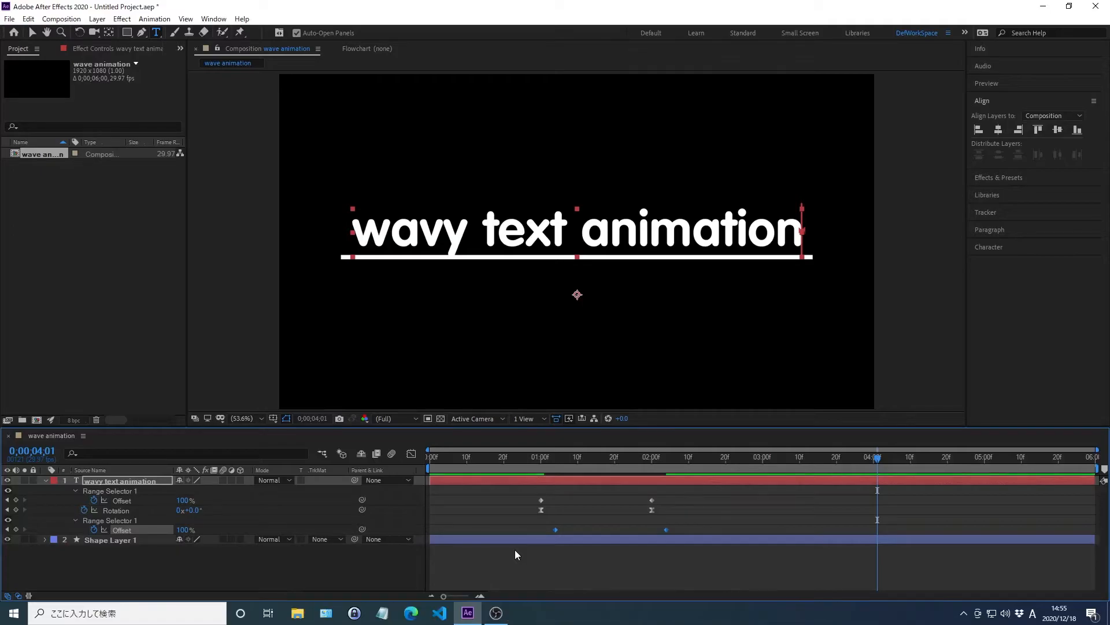
Step: Draw a rectangular mask on the text layer with the Rectangle Tool, enclosing the text down to the white line
left_click(127, 33)
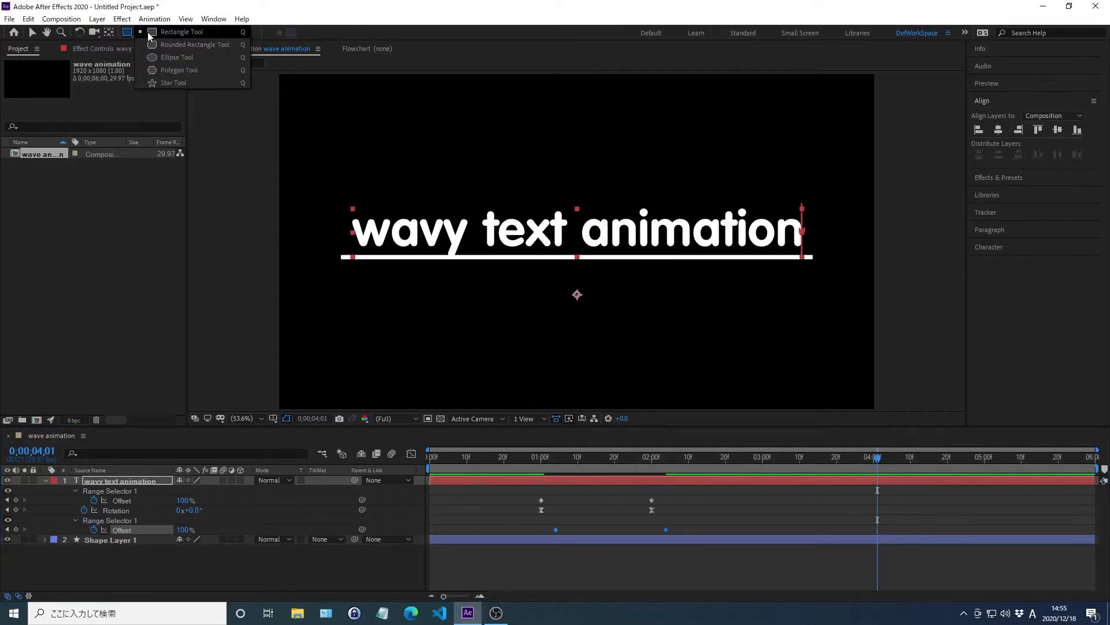
left_click(152, 33)
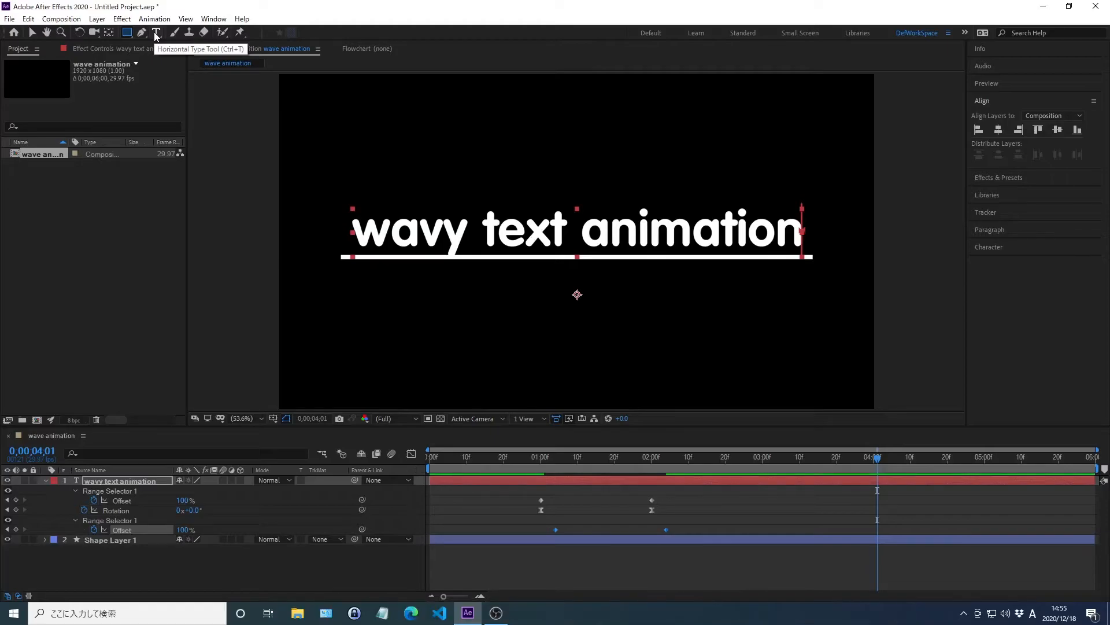
left_click_drag(340, 185, 638, 229)
left_click_drag(729, 244, 823, 258)
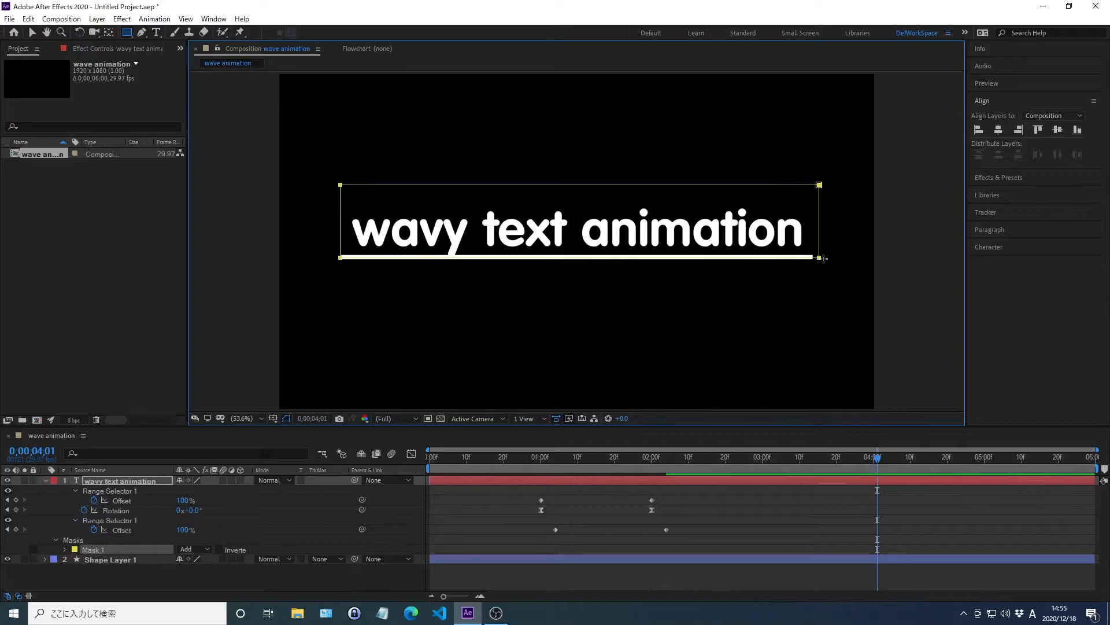
Step: Preview the masked text animation from the start of the composition, stopping after the text has risen
key("Home")
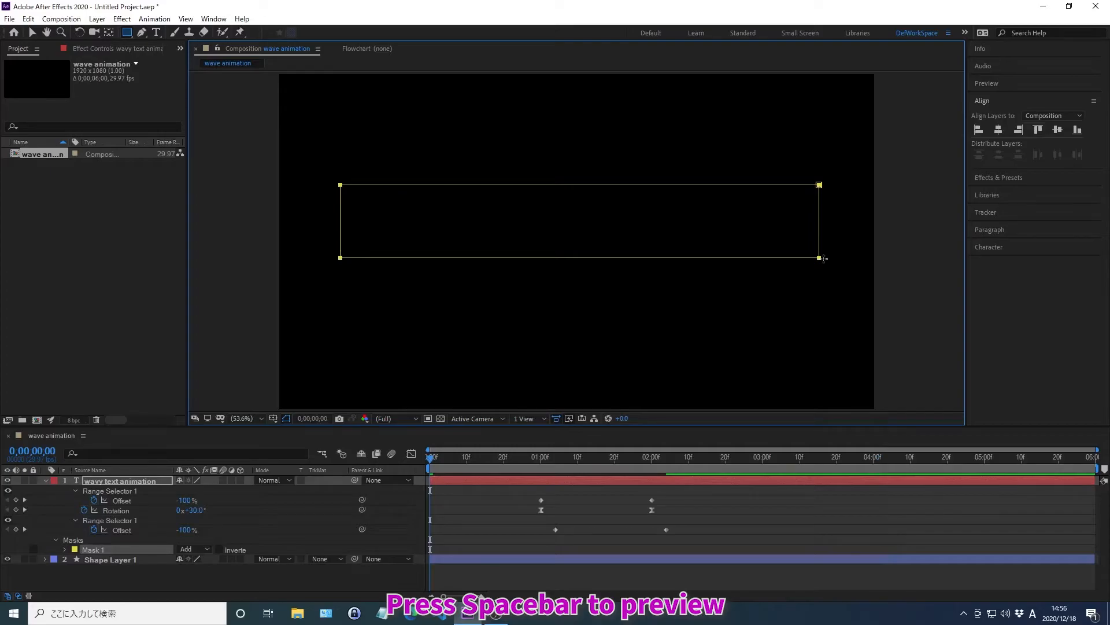
key("space")
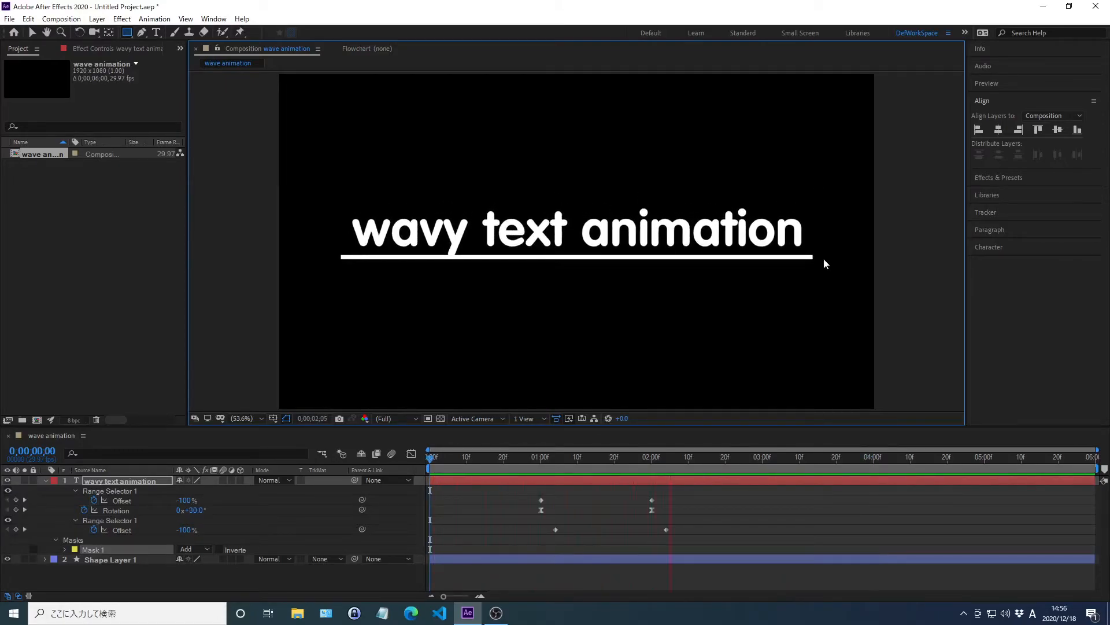
key("space")
Step: Copy all Offset and Rotation keyframes of the text layer and paste them at 0;00;04;00
left_click_drag(679, 502, 509, 551)
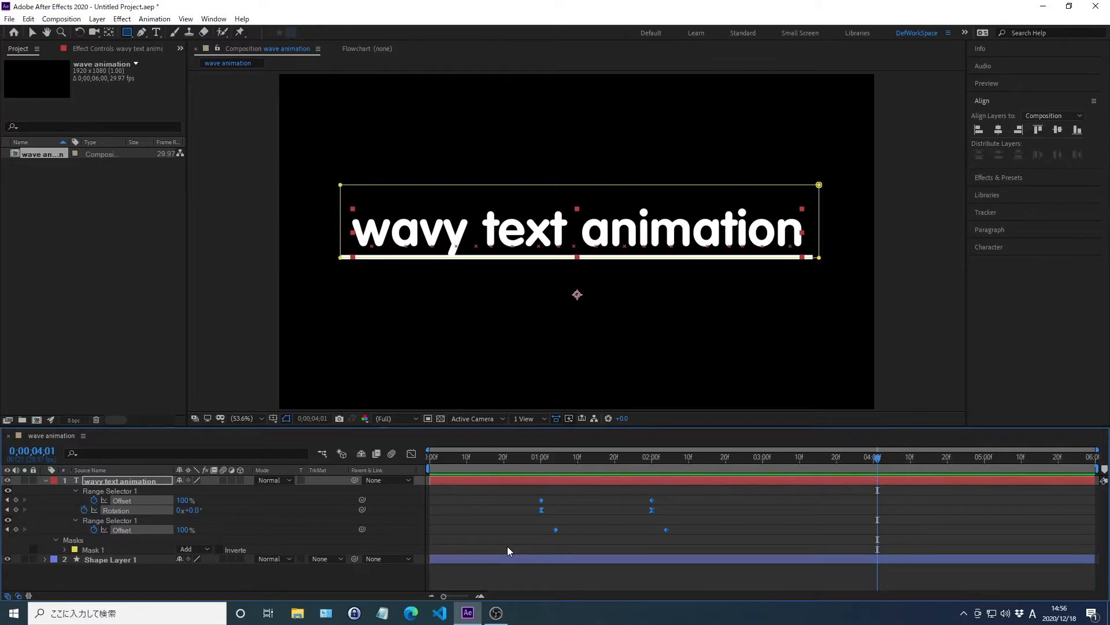
key("alt+shift+j")
type("0;0")
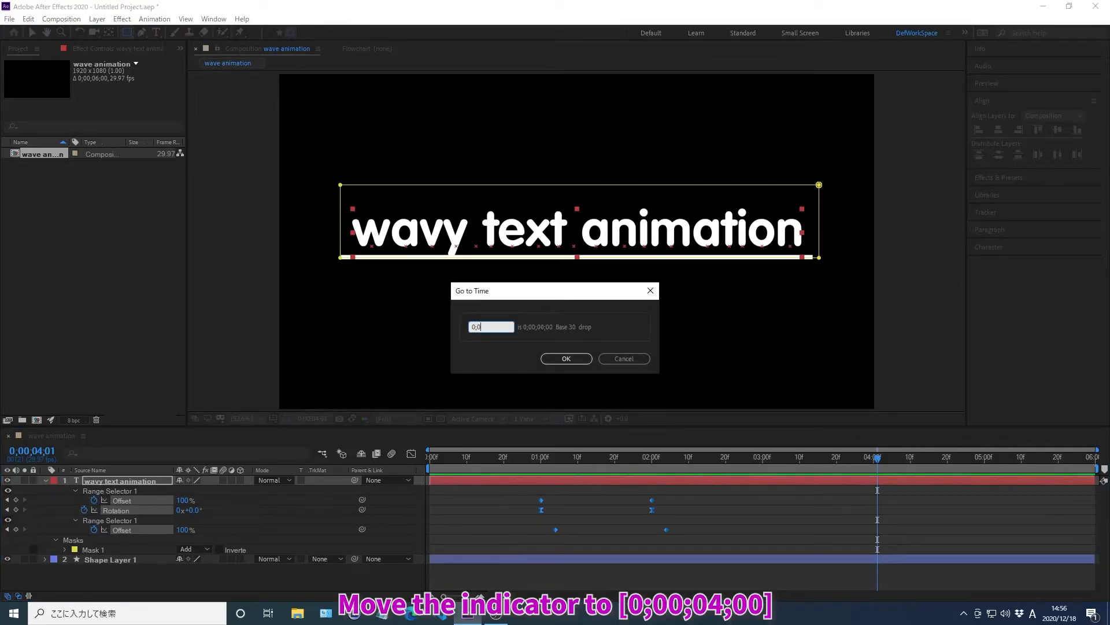
type("0;04;00")
key("Return")
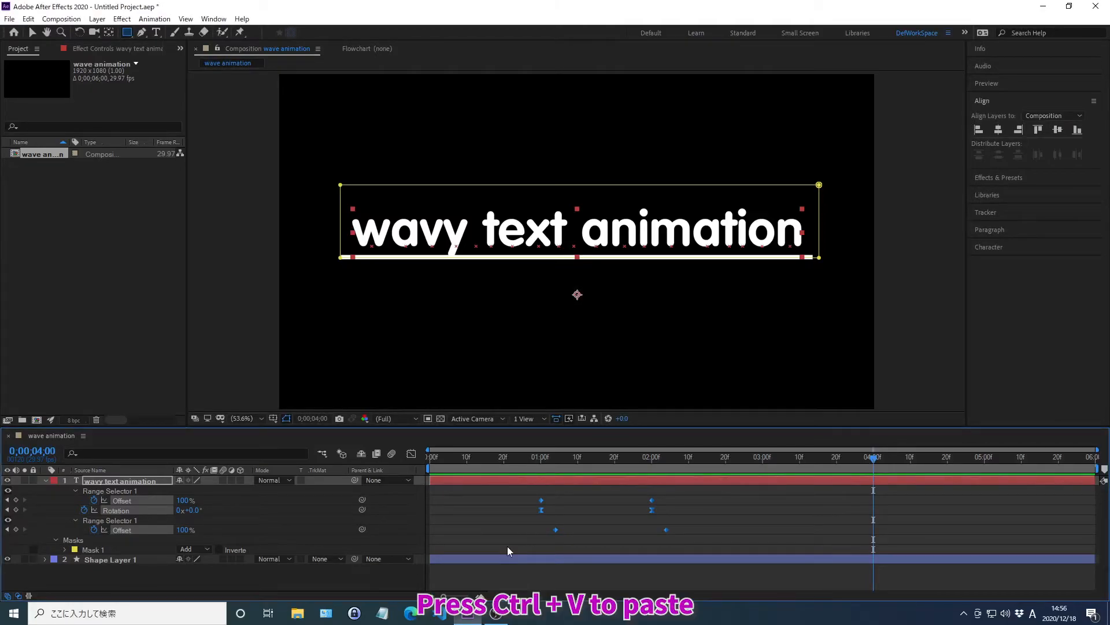
key("ctrl+v")
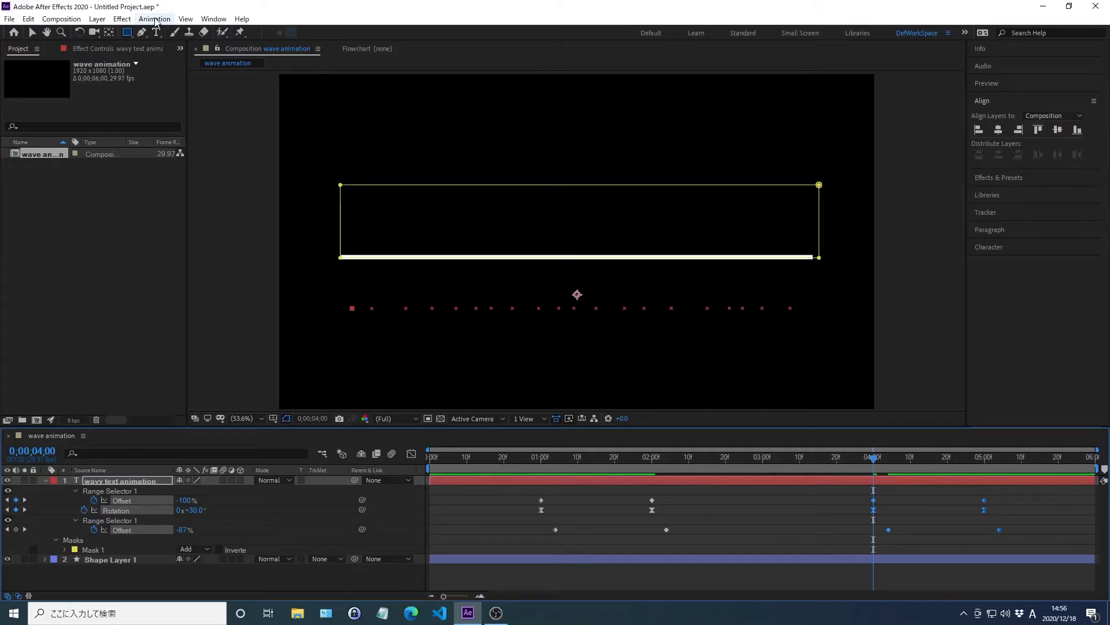
Step: Time-reverse the pasted Offset and Rotation keyframes on the text layer
left_click(154, 19)
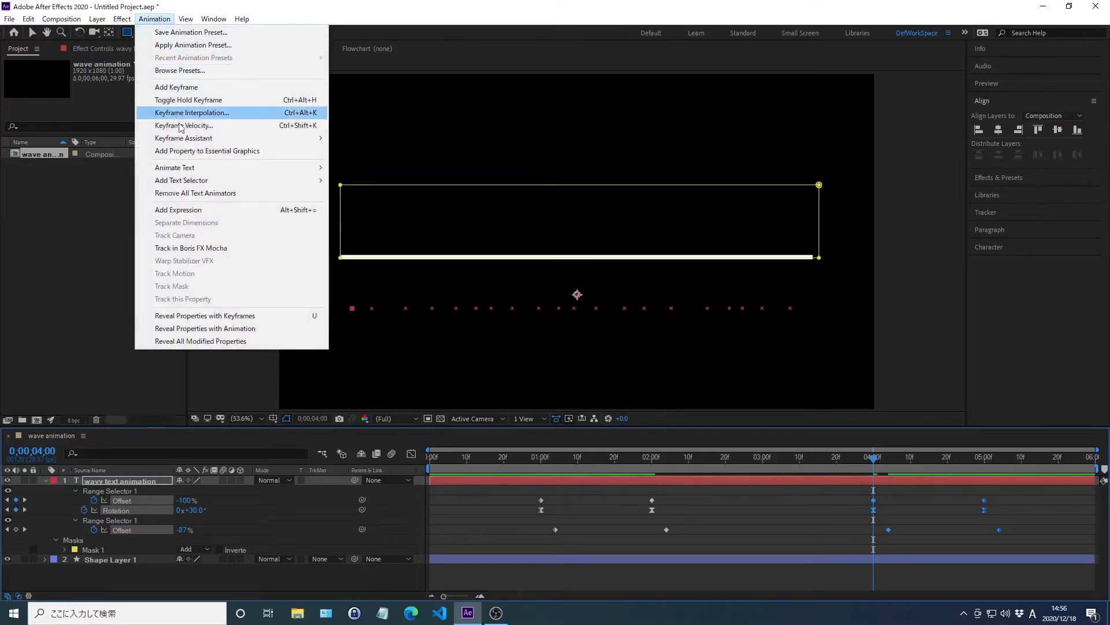
mouse_move(184, 141)
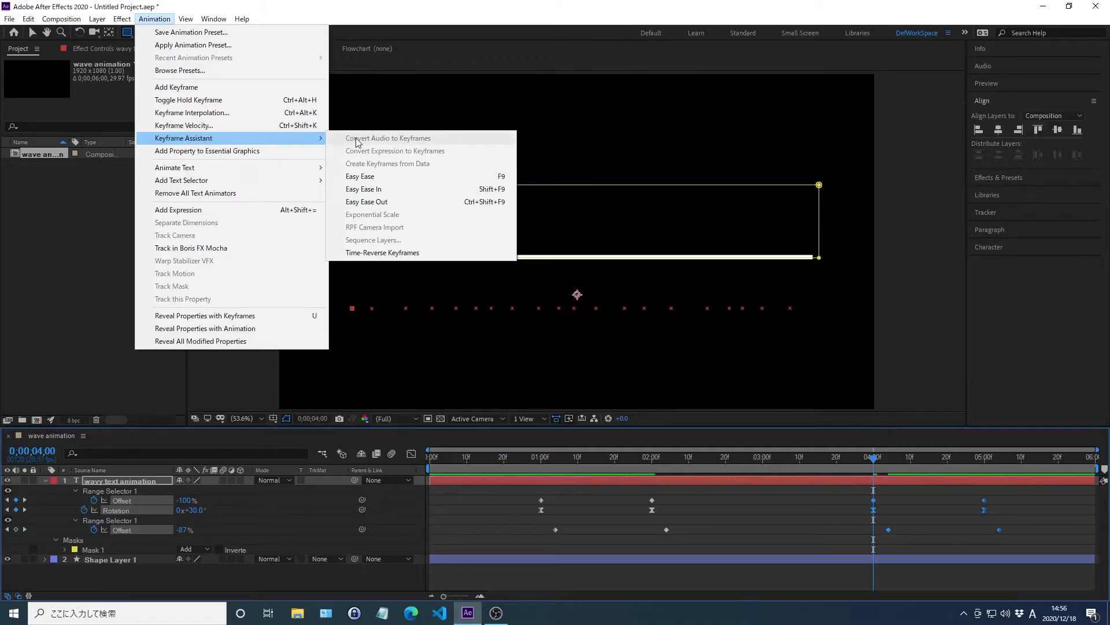
left_click(384, 254)
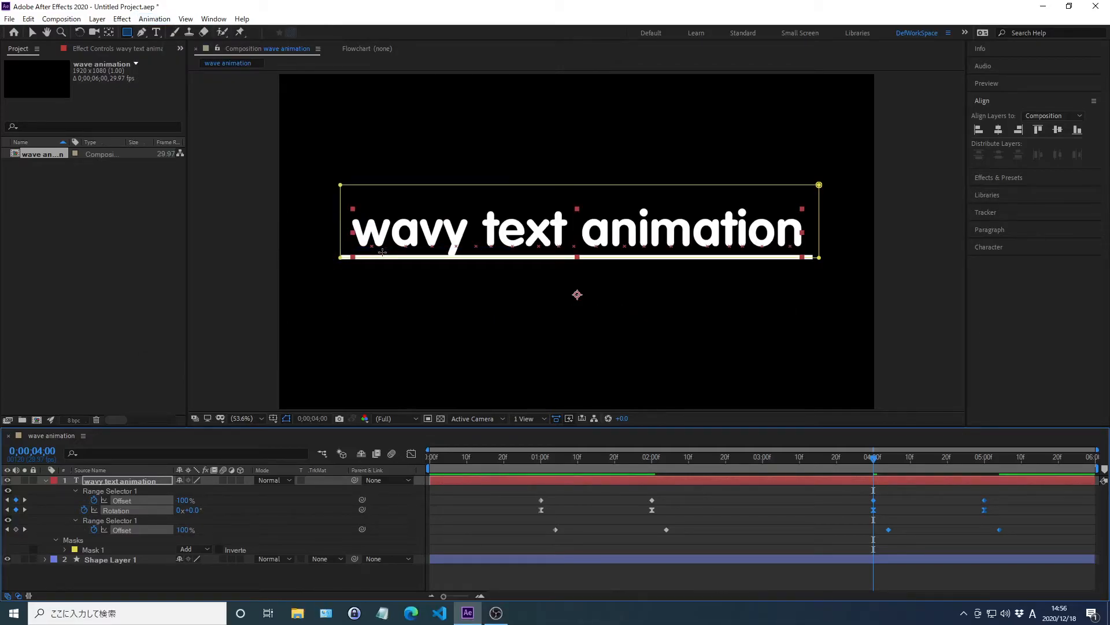
Step: Copy Shape Layer 1's two Size keyframes to 0;00;05;00 and time-reverse the pasted pair
key("KP_2")
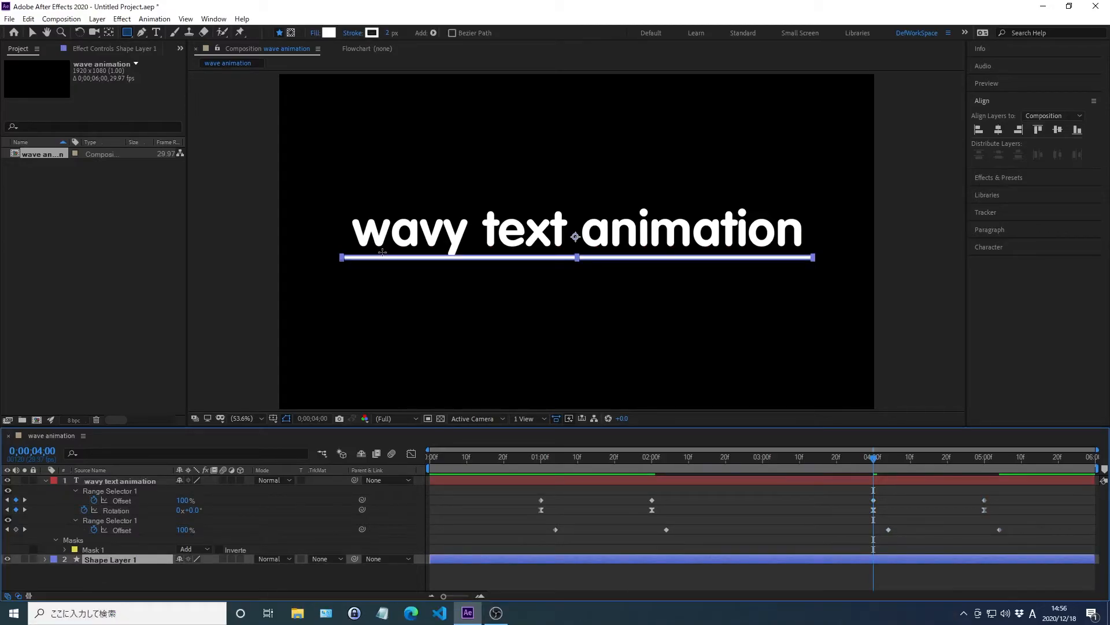
key("u")
left_click(542, 577)
left_click_drag(542, 577, 425, 560)
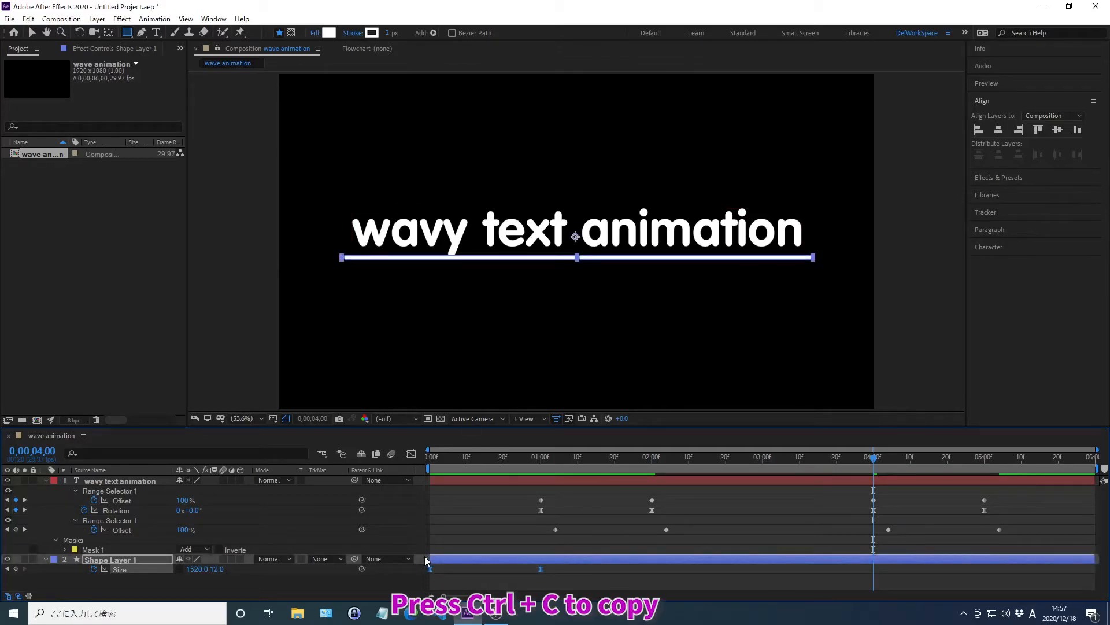
key("alt+shift+j")
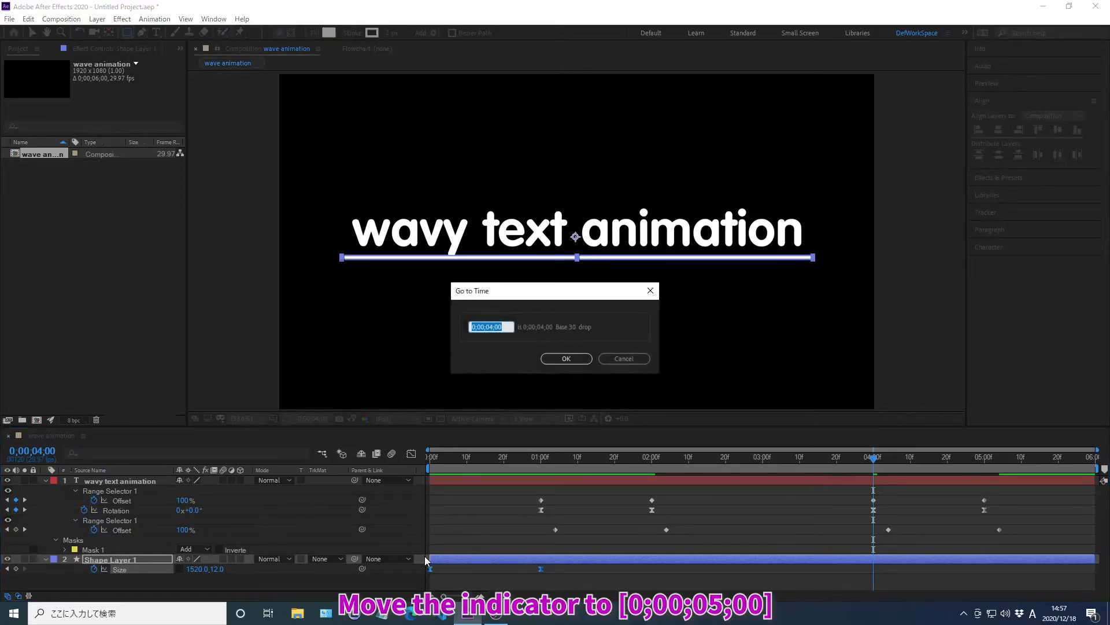
type("0;00;05;00")
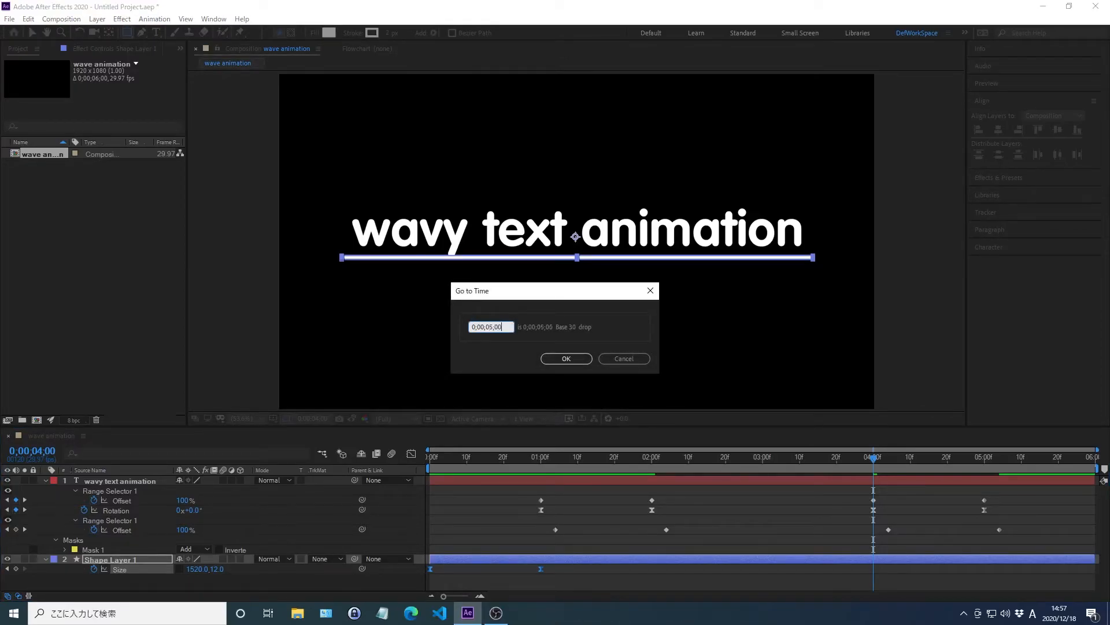
key("Return")
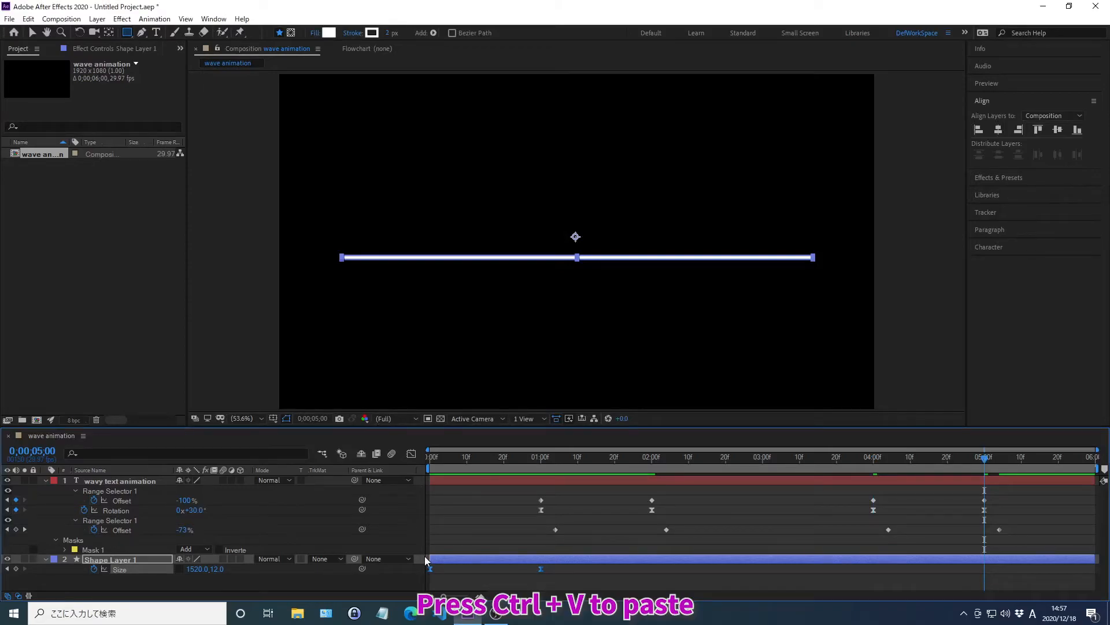
key("ctrl+v")
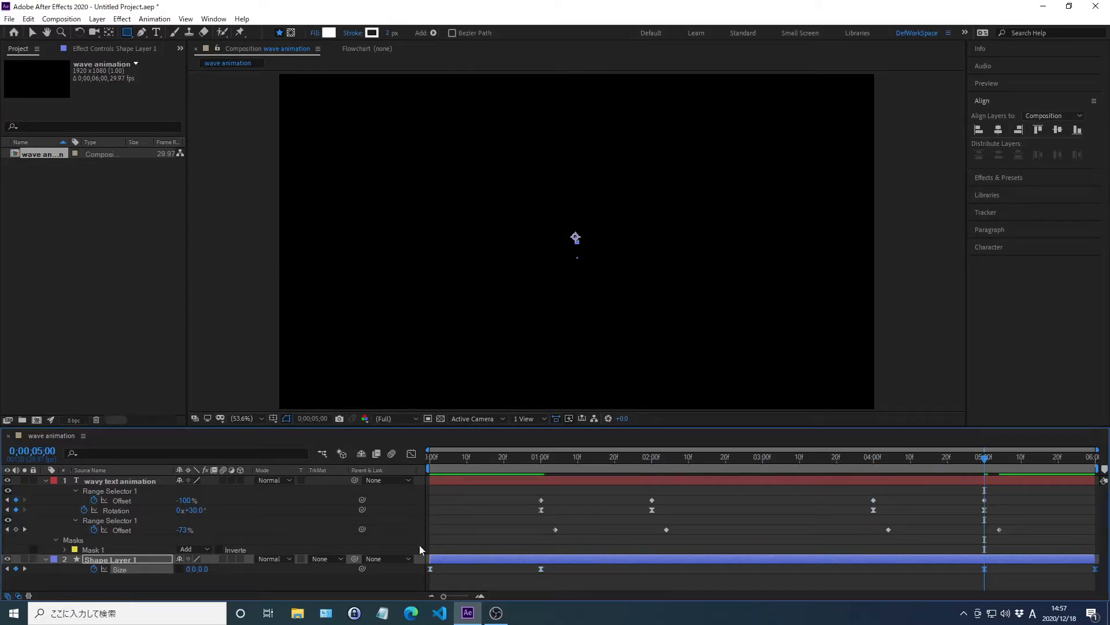
left_click(155, 22)
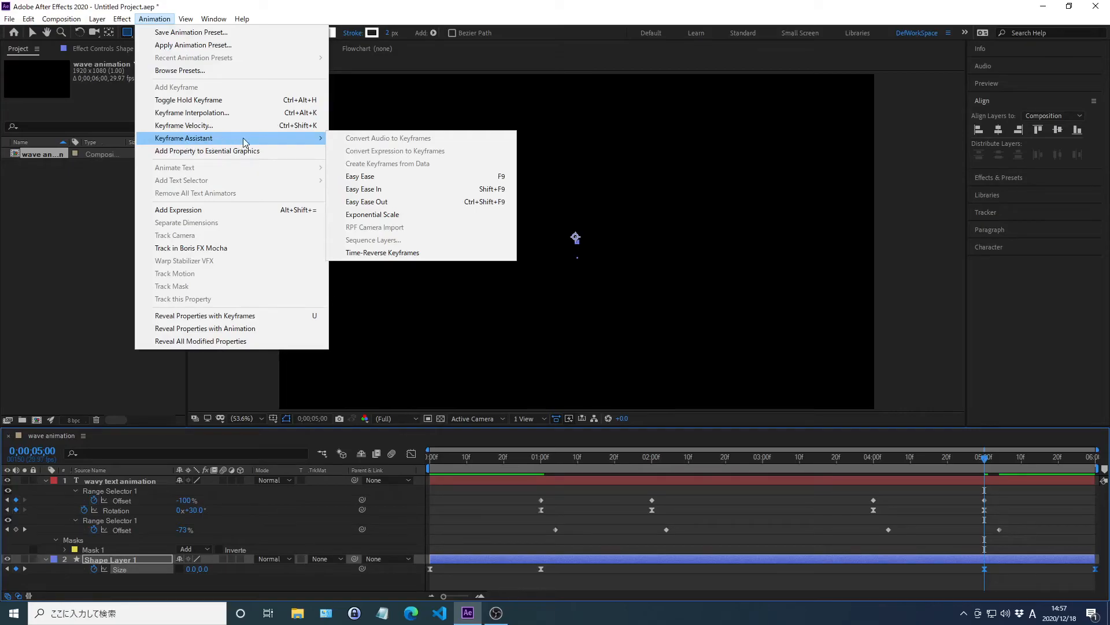
left_click(383, 253)
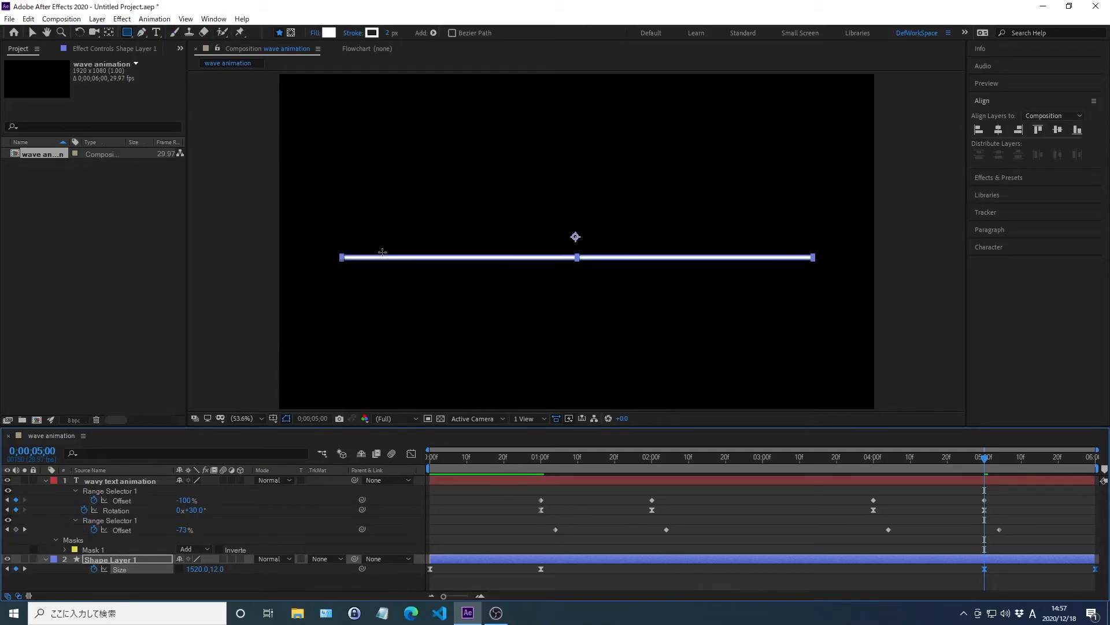
Step: Preview the full animation from the start, including the text and line closing, and stop playback near the end
key("Home")
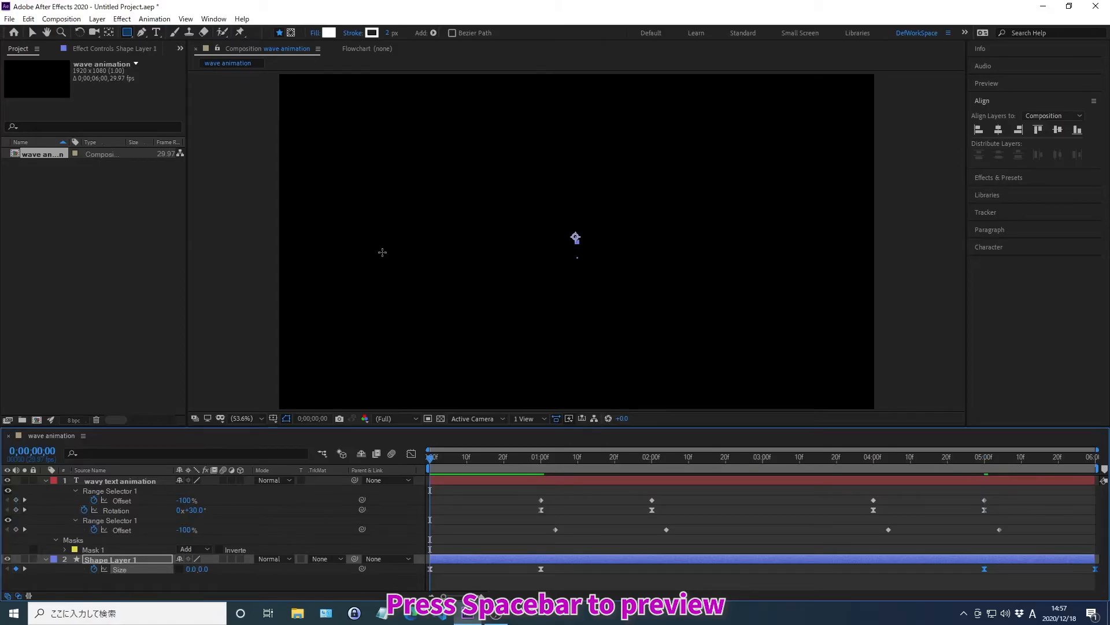
key("space")
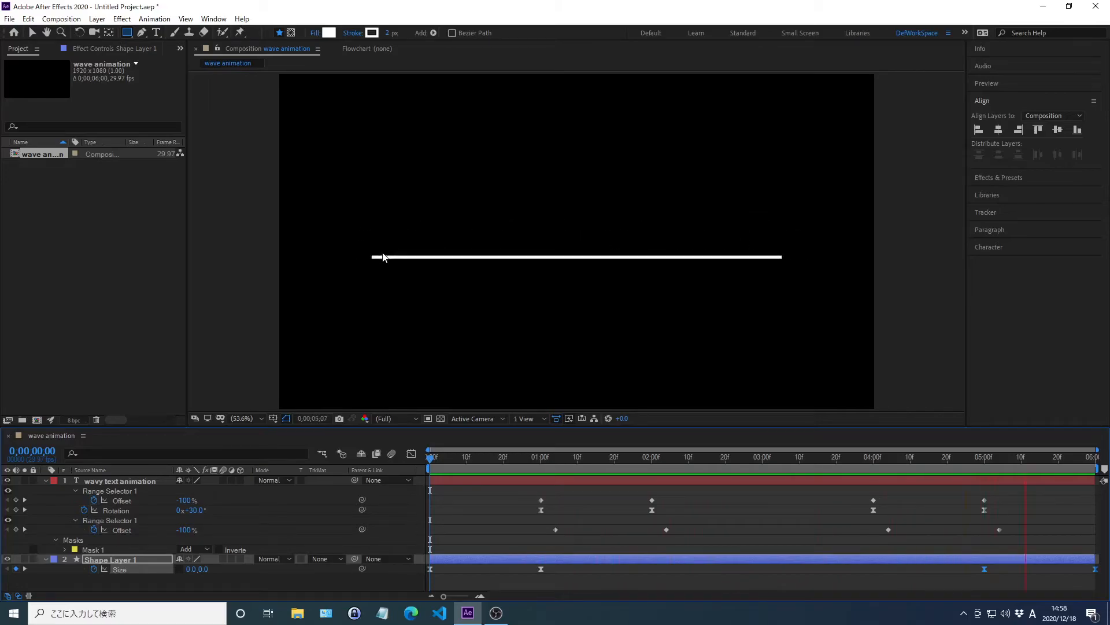
key("space")
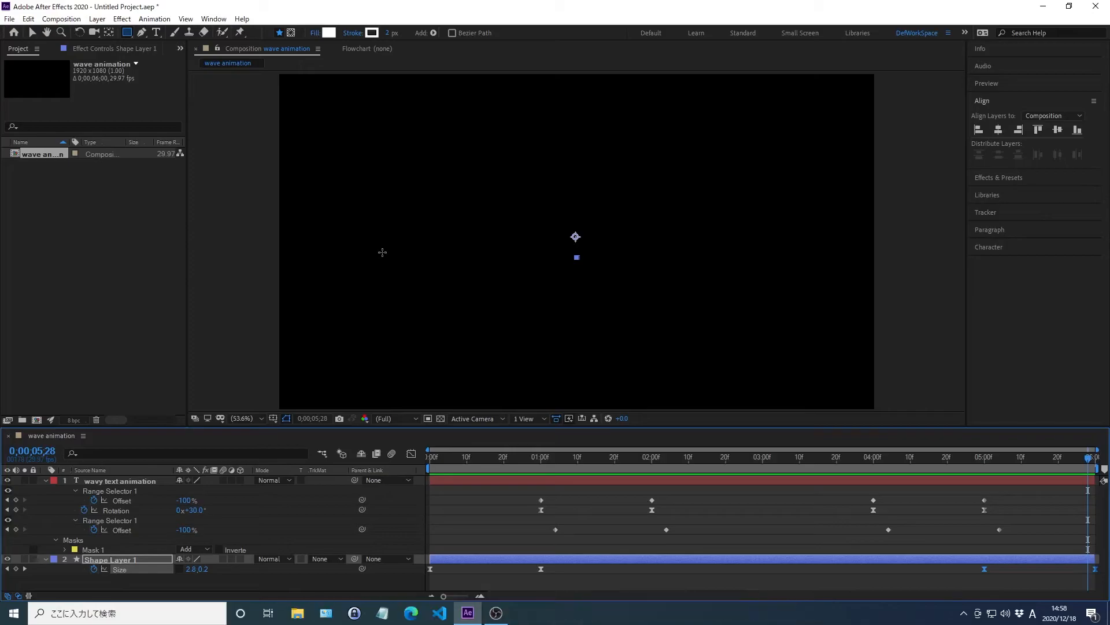
Step: Apply the Echo effect to the wavy text animation layer
key("KP_1")
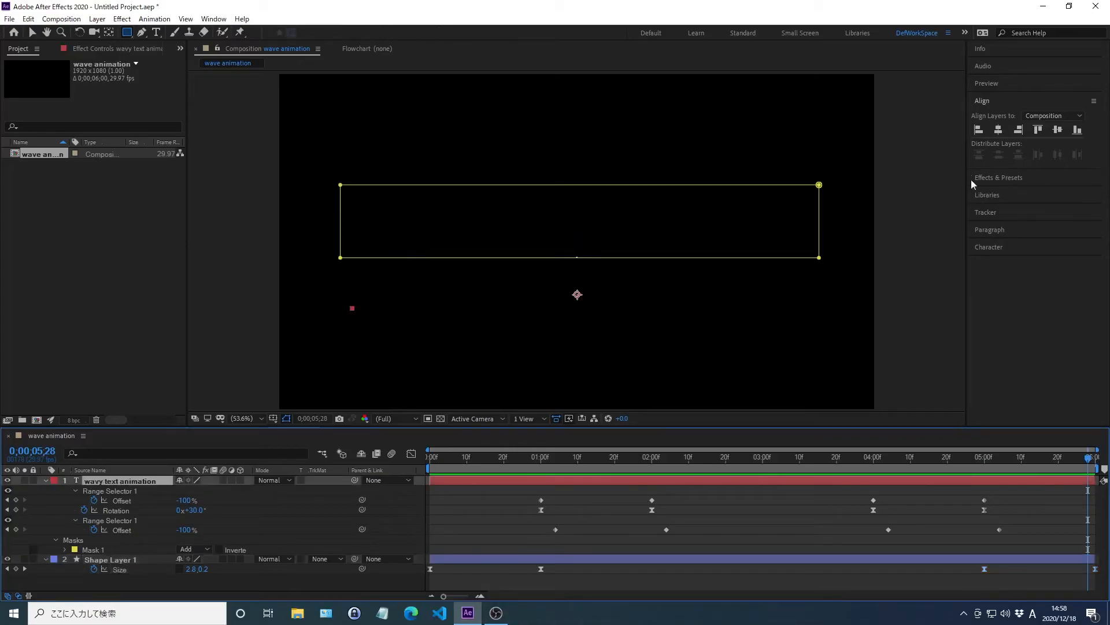
left_click(999, 178)
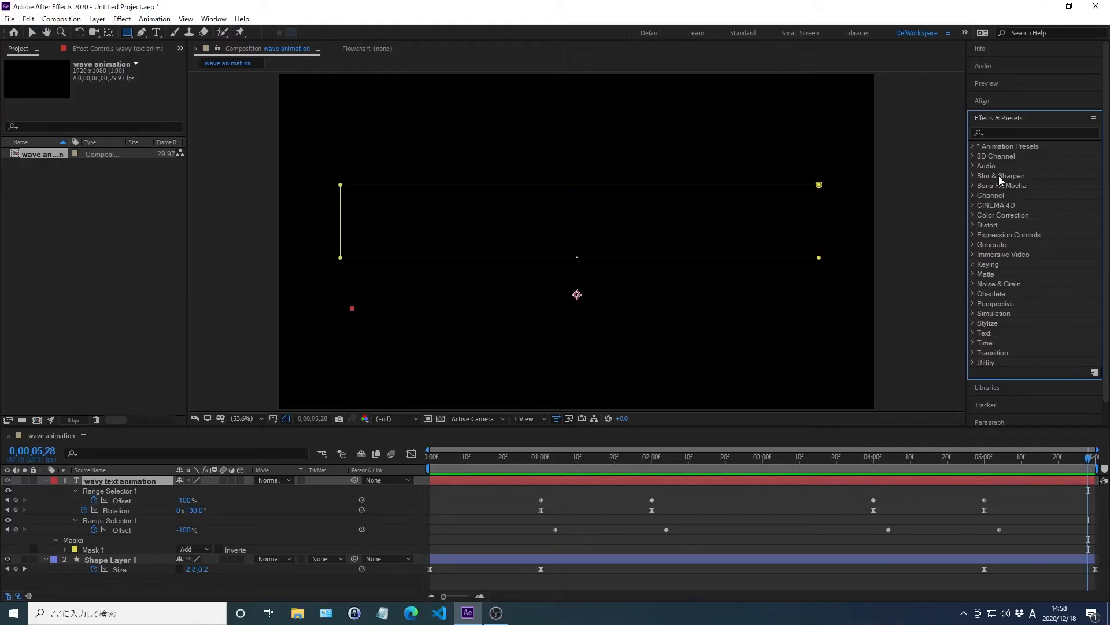
left_click(999, 132)
type("echo")
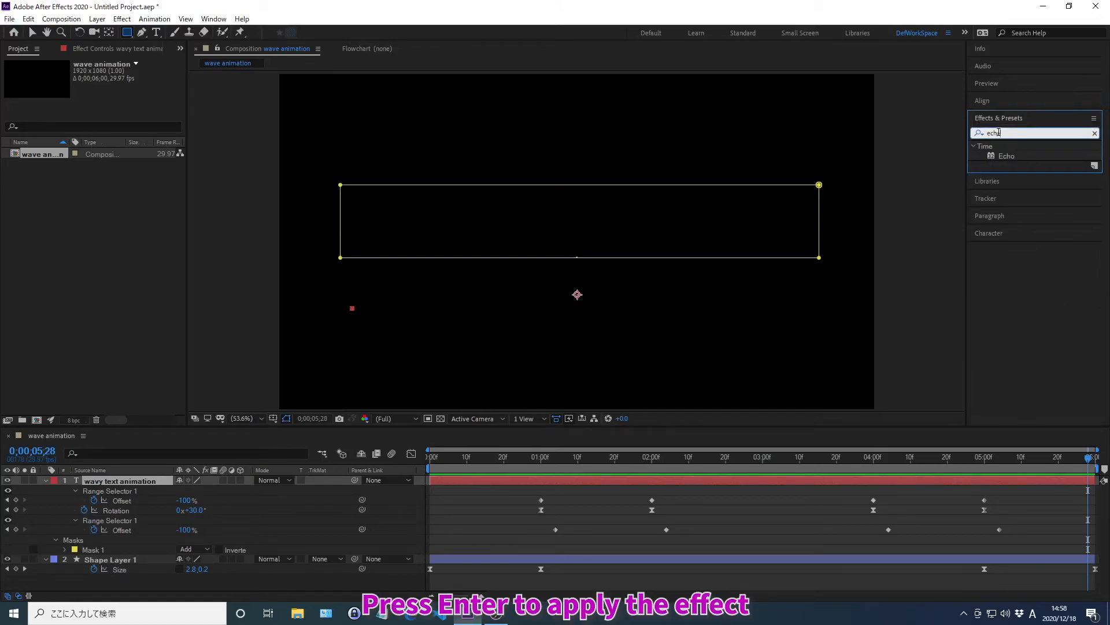
key("Return")
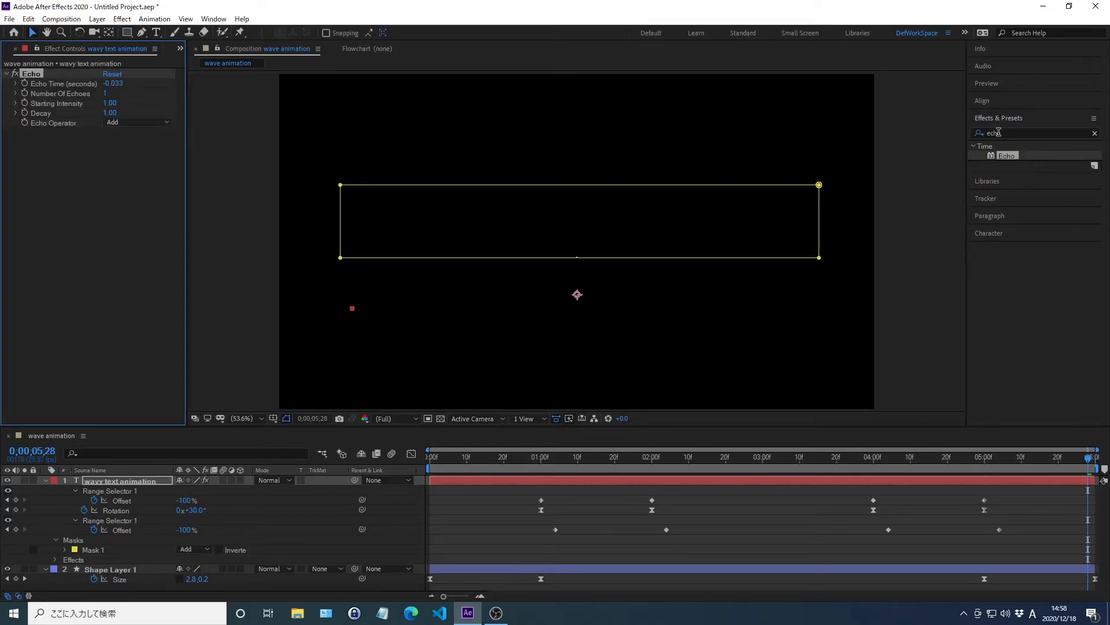
left_click(999, 118)
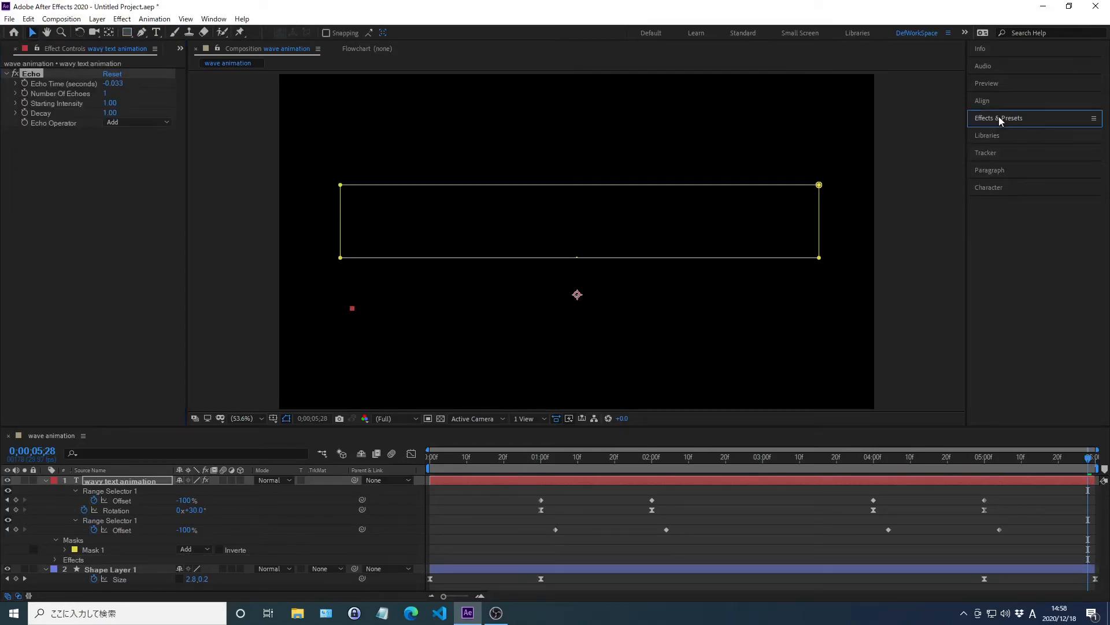
Step: Set the text layer's Echo effect to 8 echoes with a Decay of 0.7
right_click(61, 94)
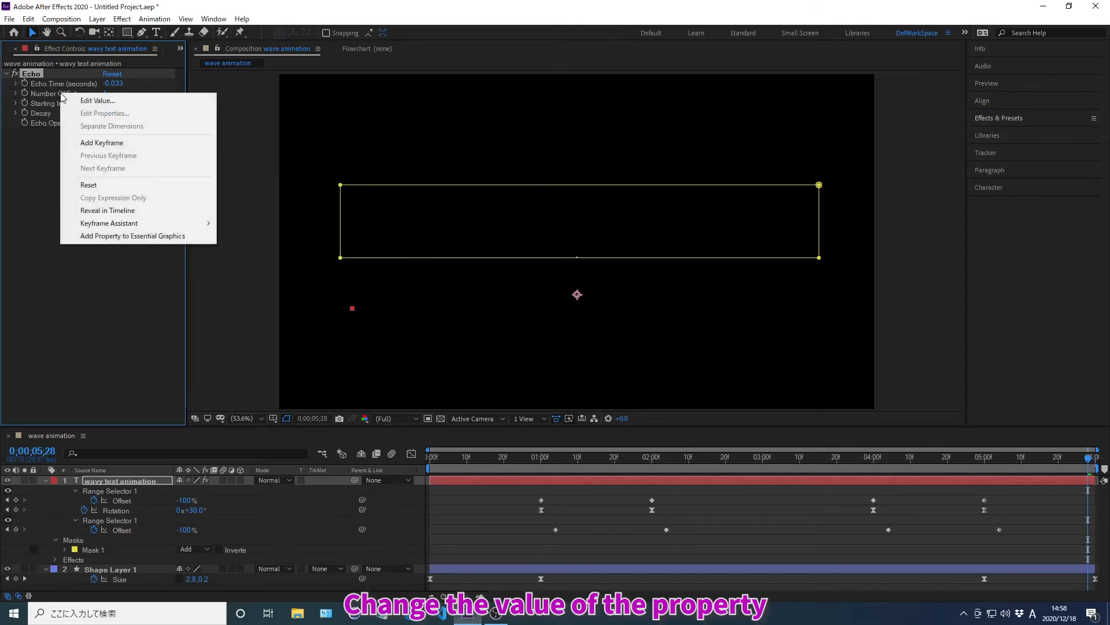
left_click(97, 102)
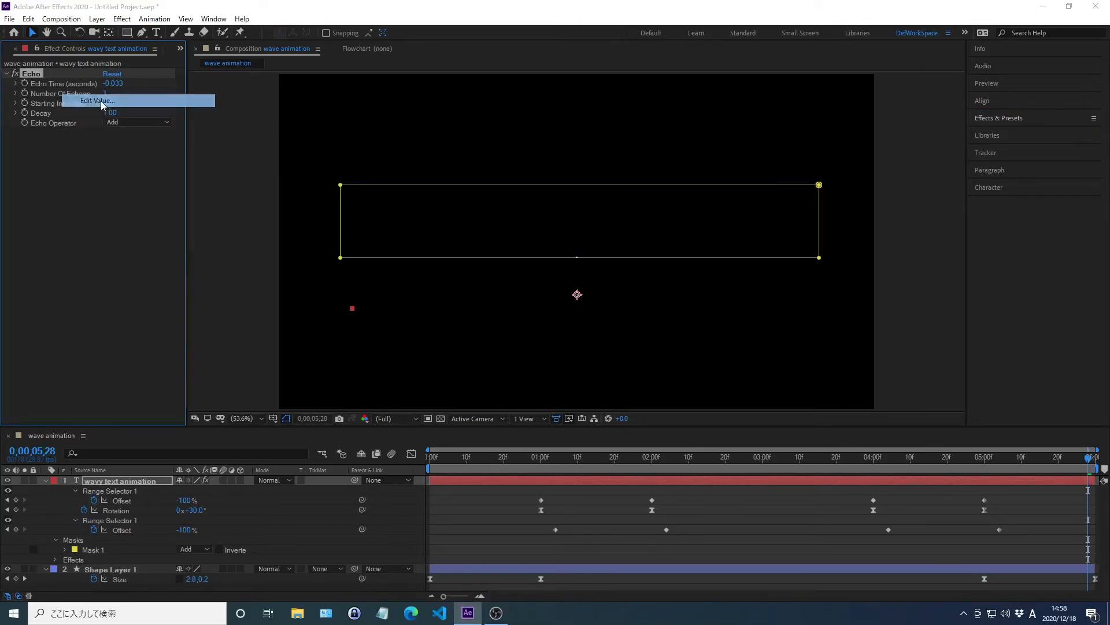
type("8")
key("Return")
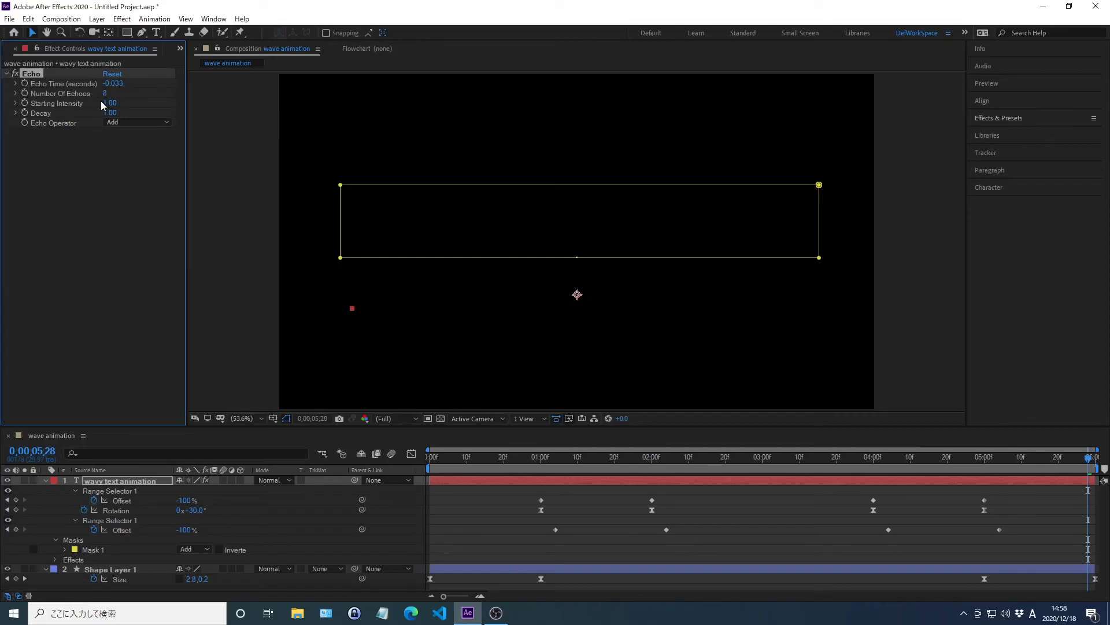
right_click(40, 112)
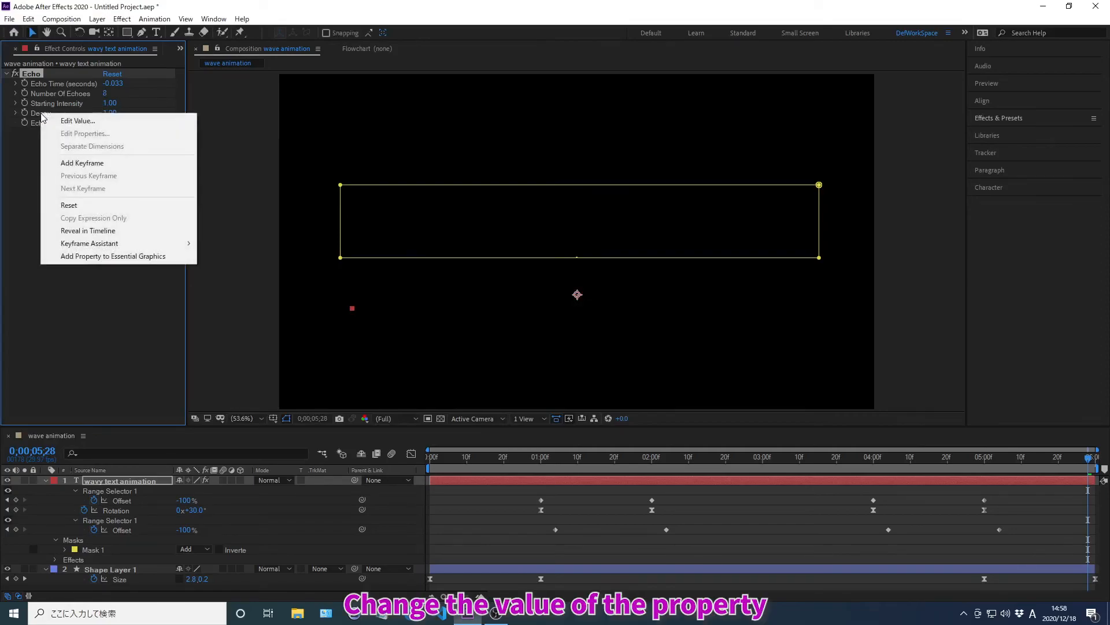
left_click(77, 121)
type("0.7")
key("Return")
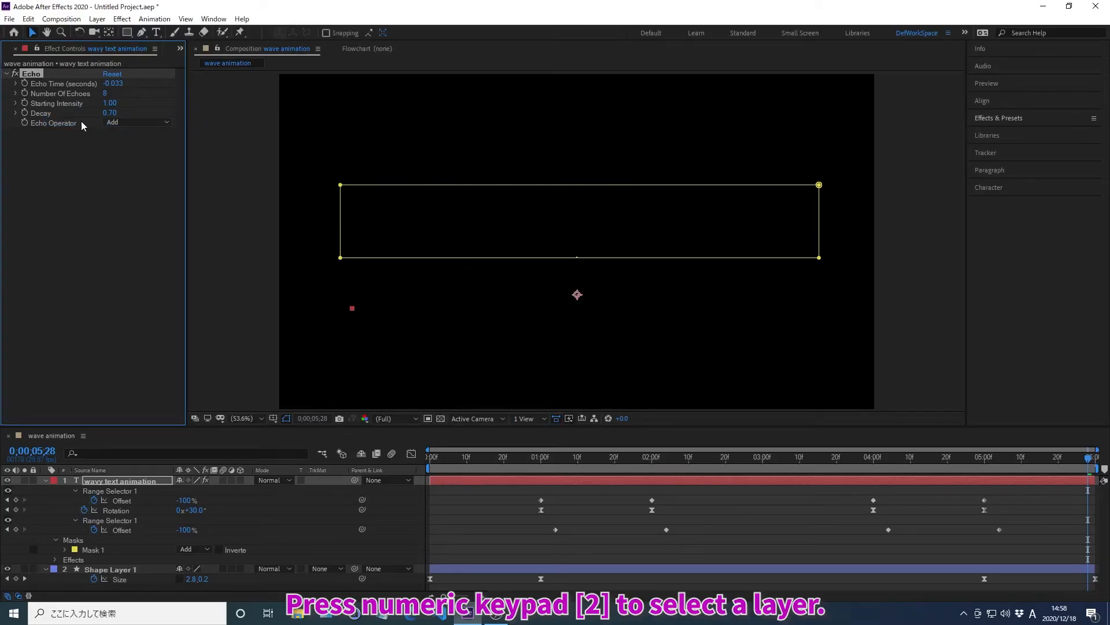
Step: Apply the Echo effect to Shape Layer 1, the white line
key("KP_2")
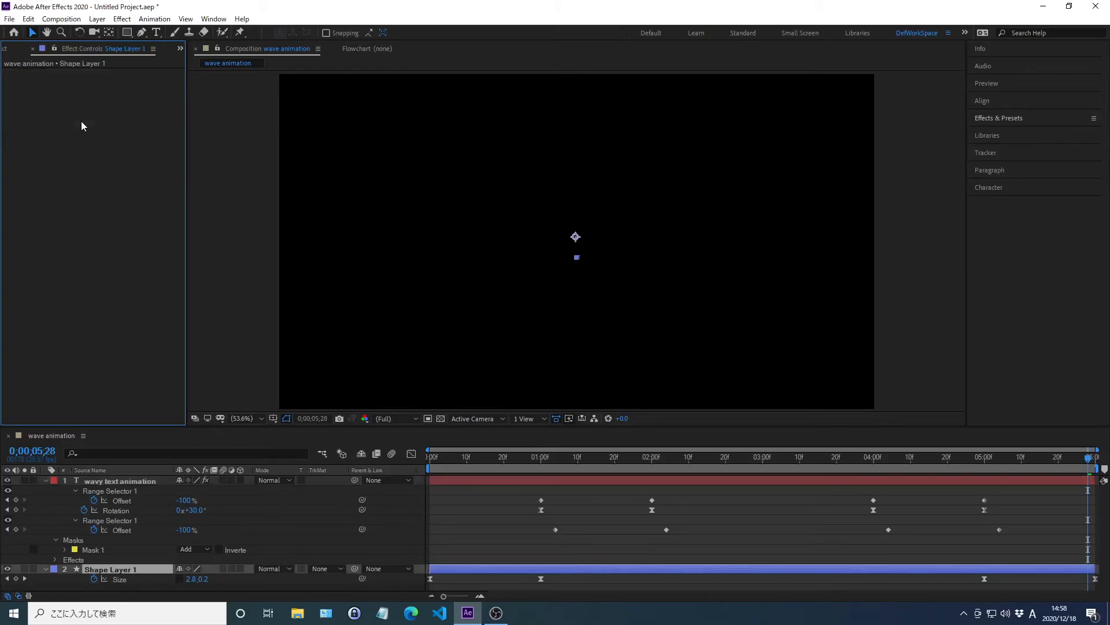
left_click(998, 119)
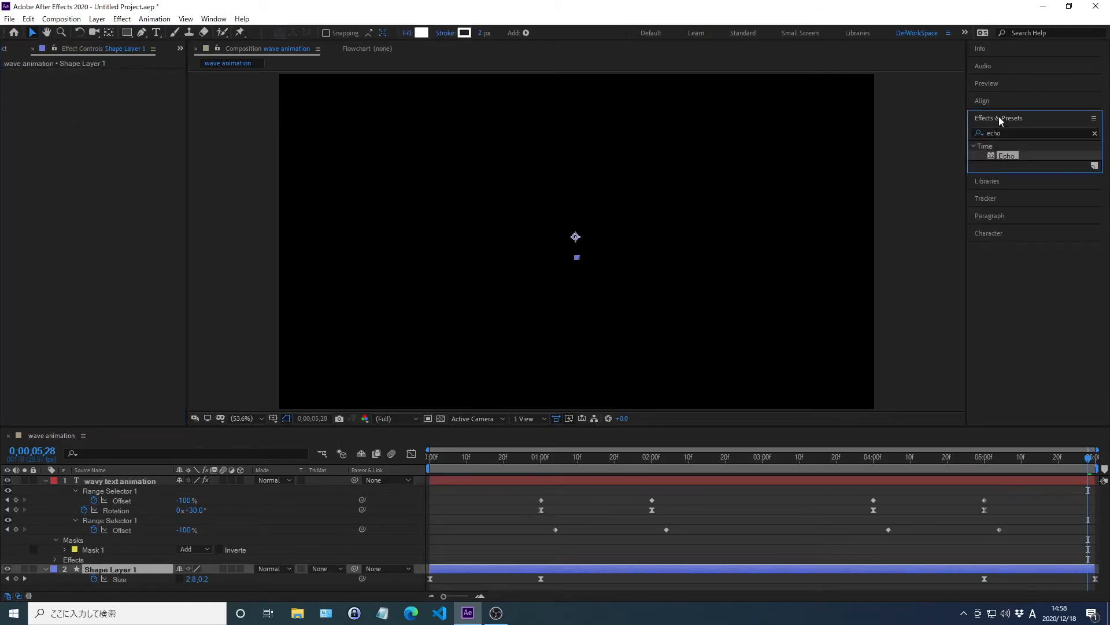
left_click(1095, 133)
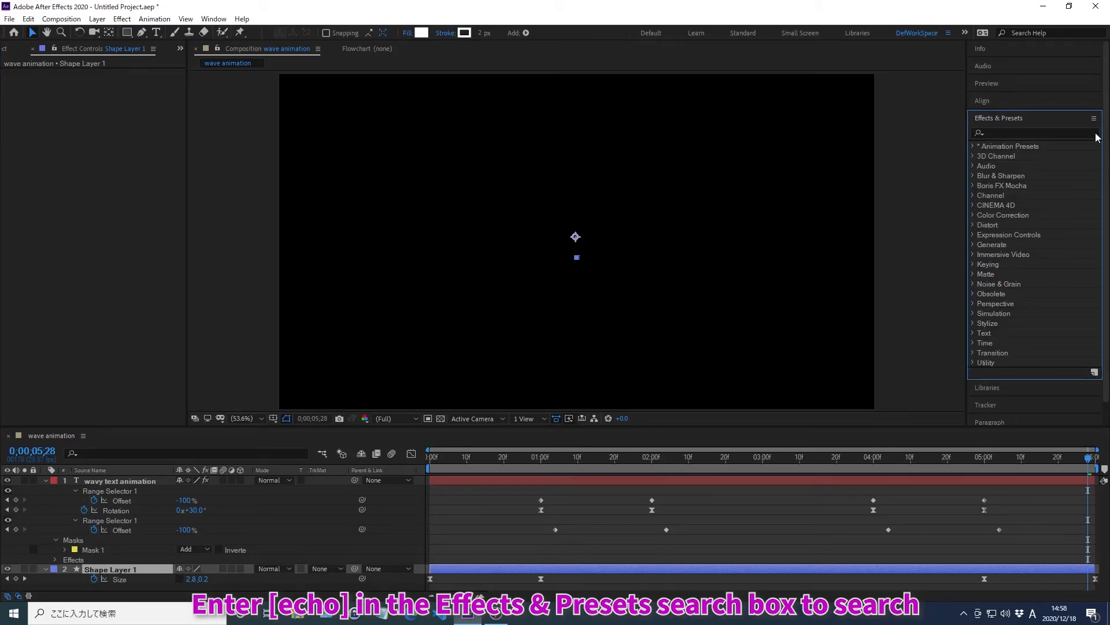
left_click(999, 132)
type("echo")
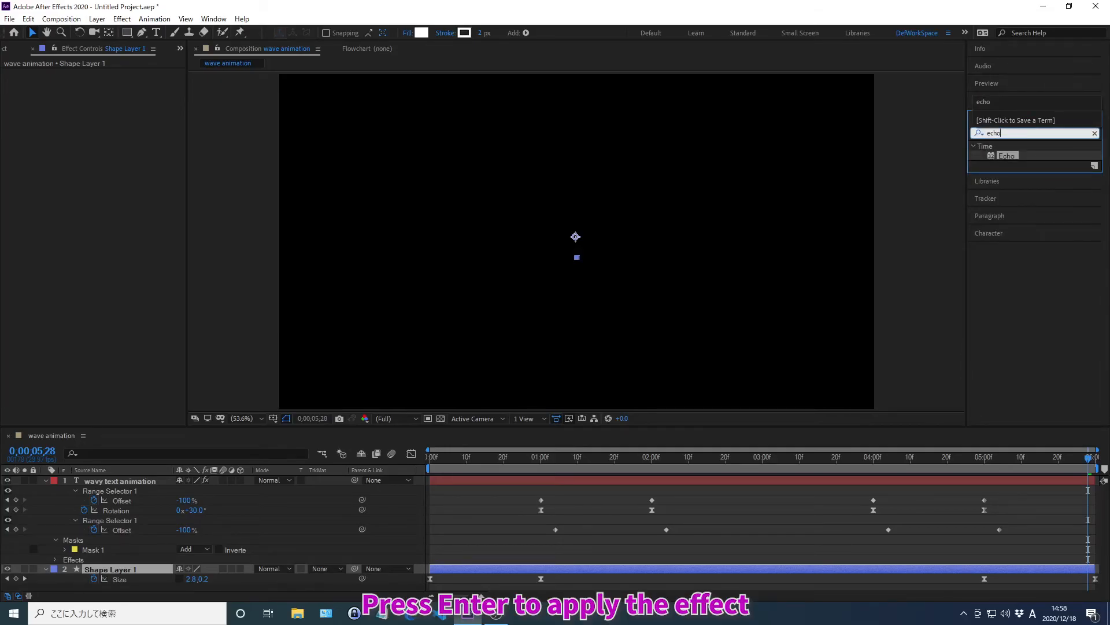
key("Return")
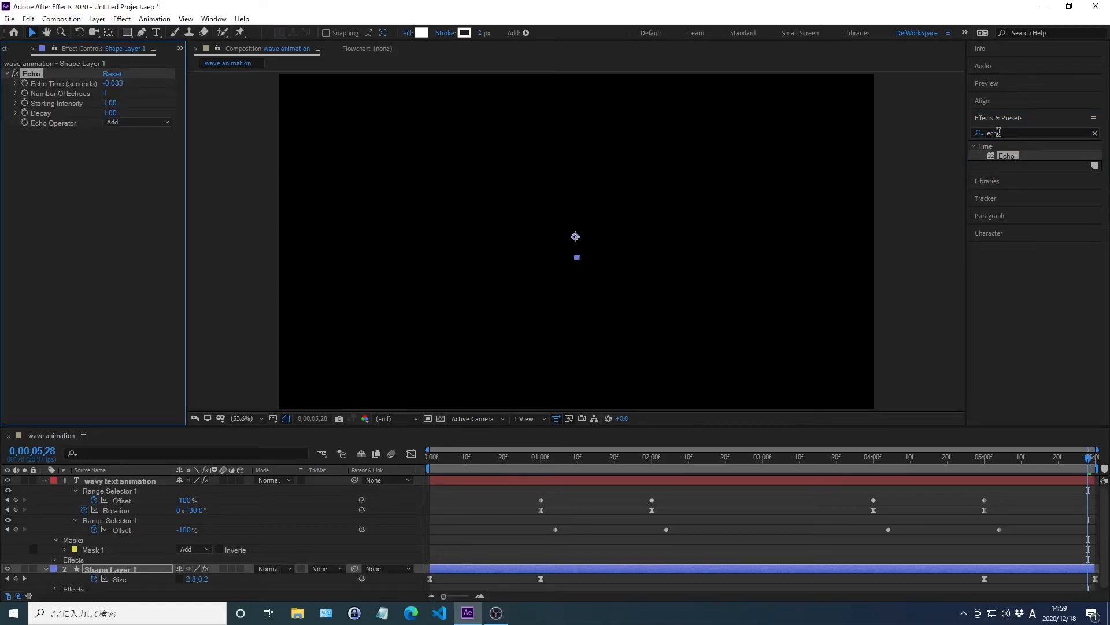
Step: Set Shape Layer 1's Echo effect to 8 echoes with a Decay of 0.7
left_click(998, 118)
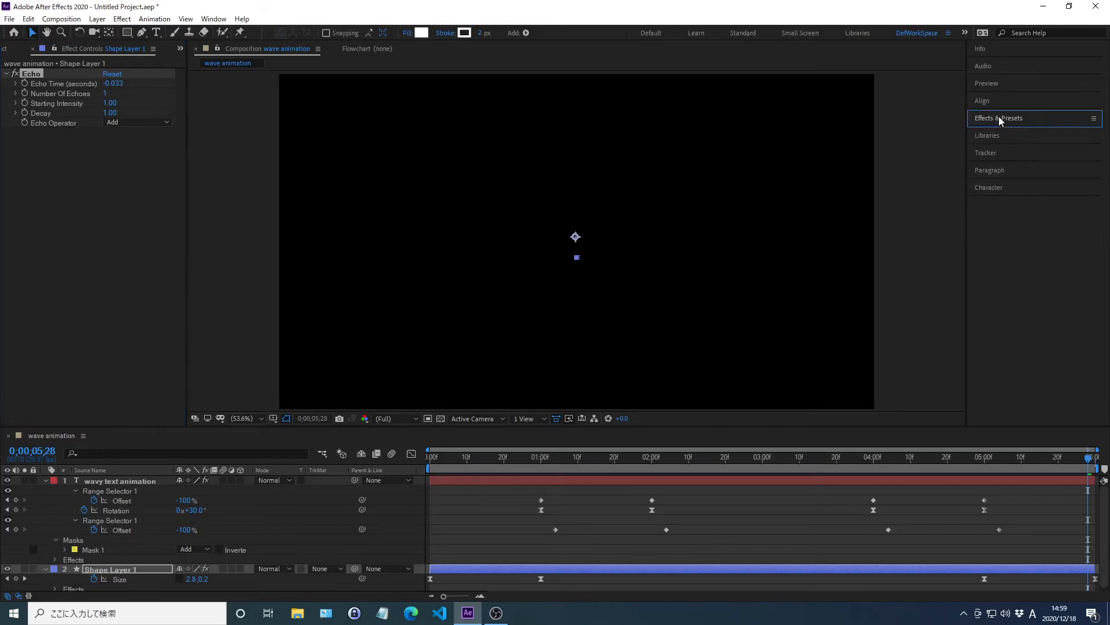
right_click(62, 95)
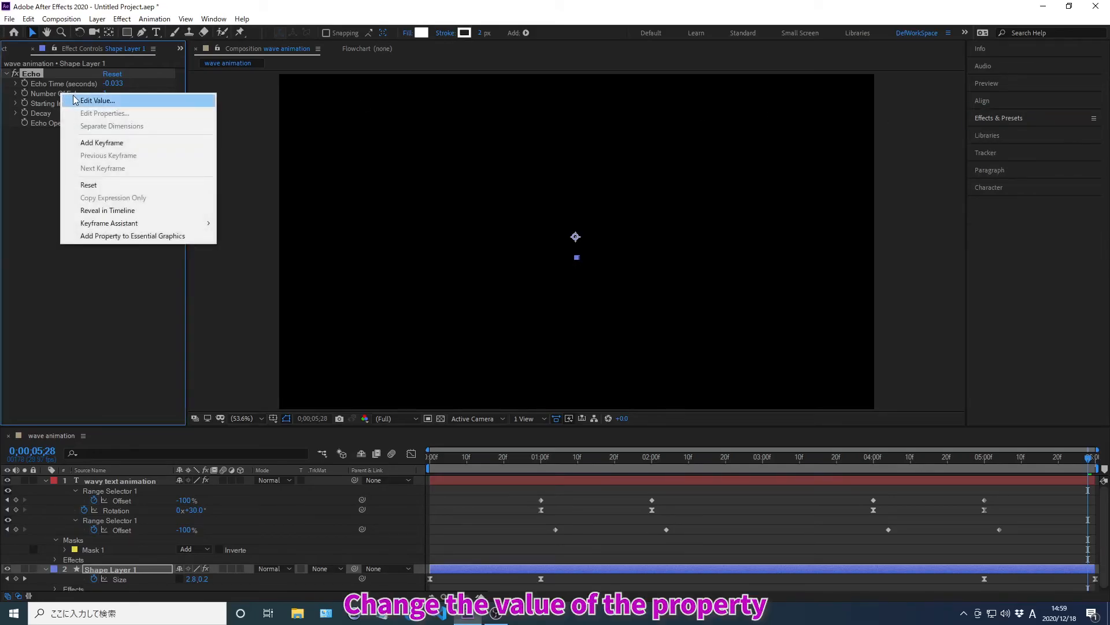
left_click(96, 100)
type("8")
key("Return")
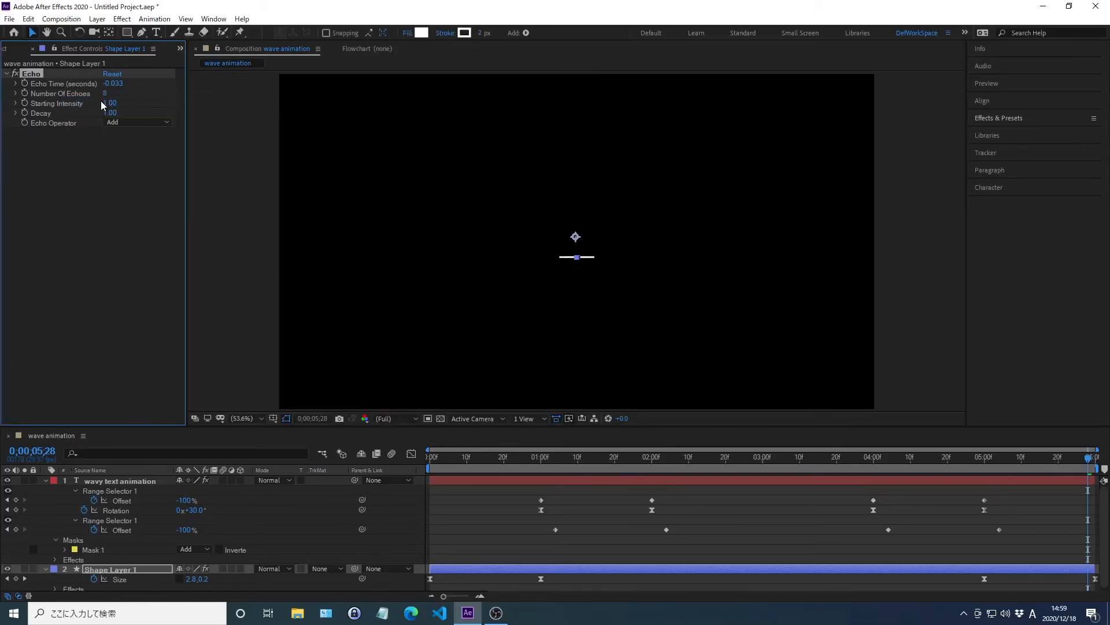
right_click(41, 113)
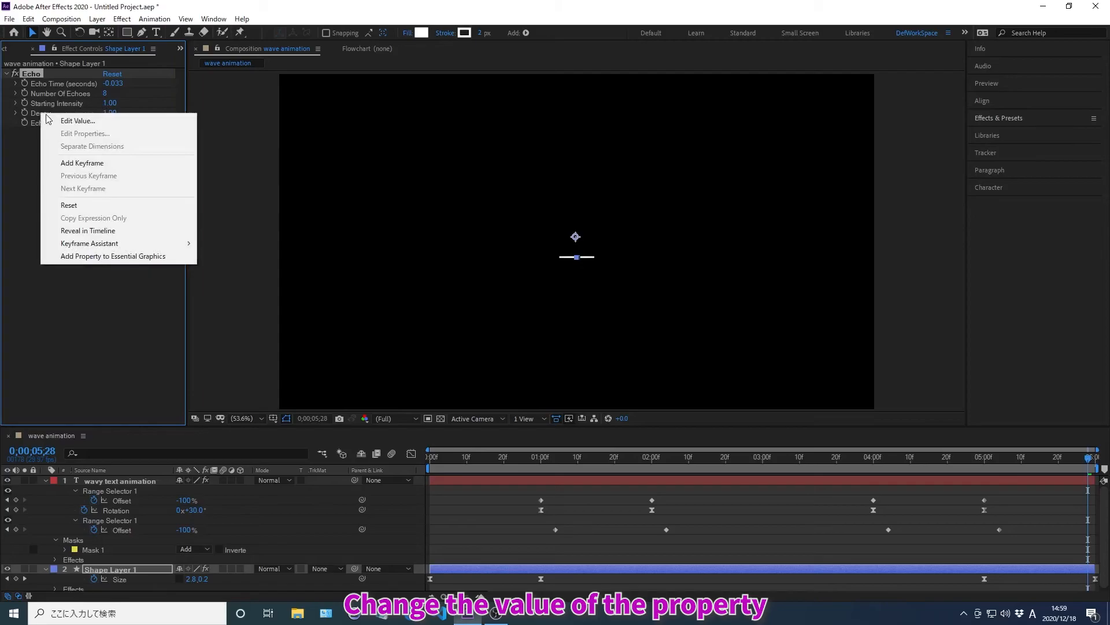
left_click(75, 120)
type("0.7")
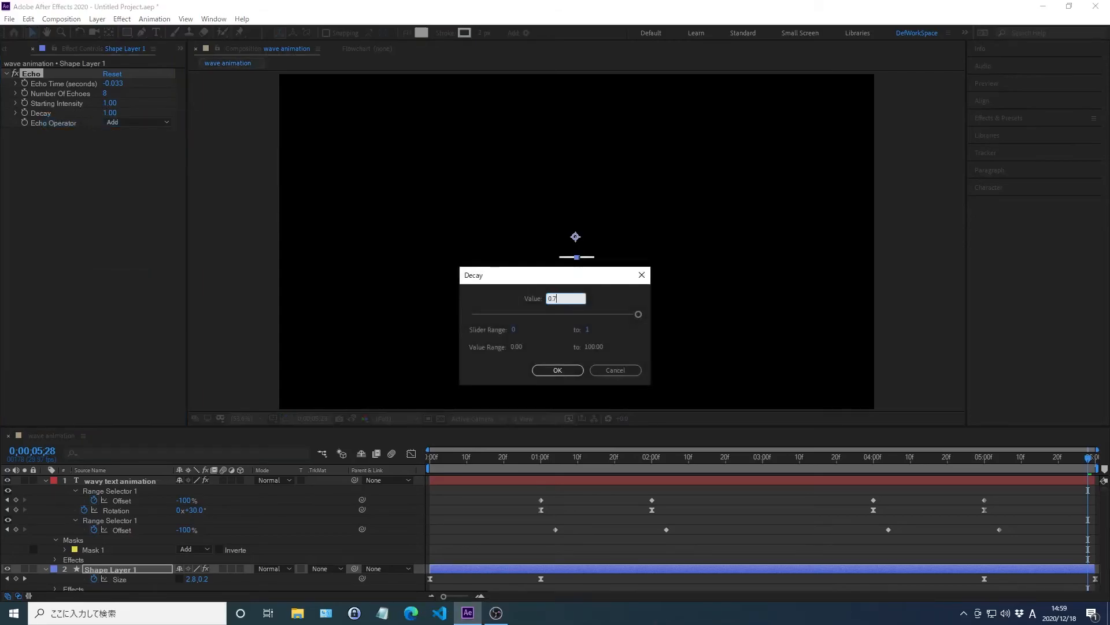
key("Return")
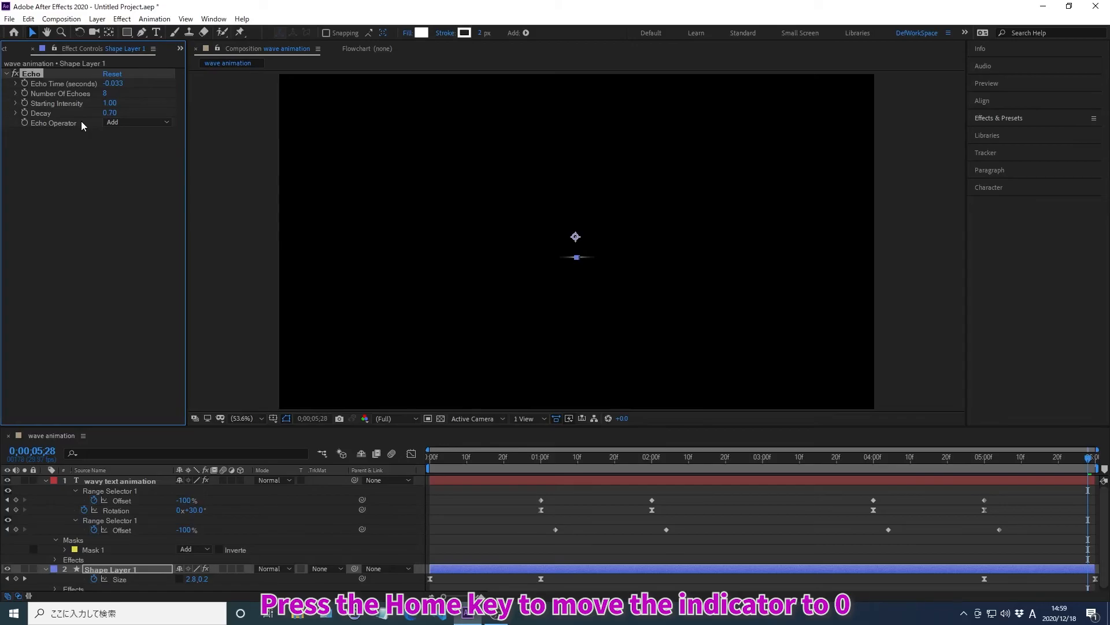
Step: Preview the animation from the start with Echo applied to both the text and the white line, then stop playback
key("Home")
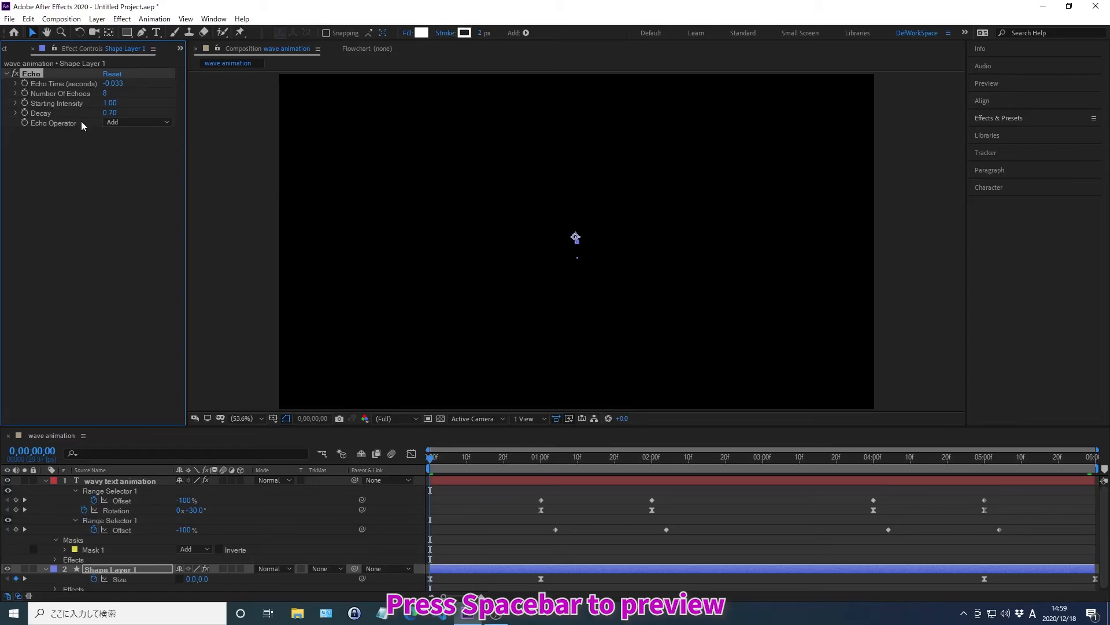
key("space")
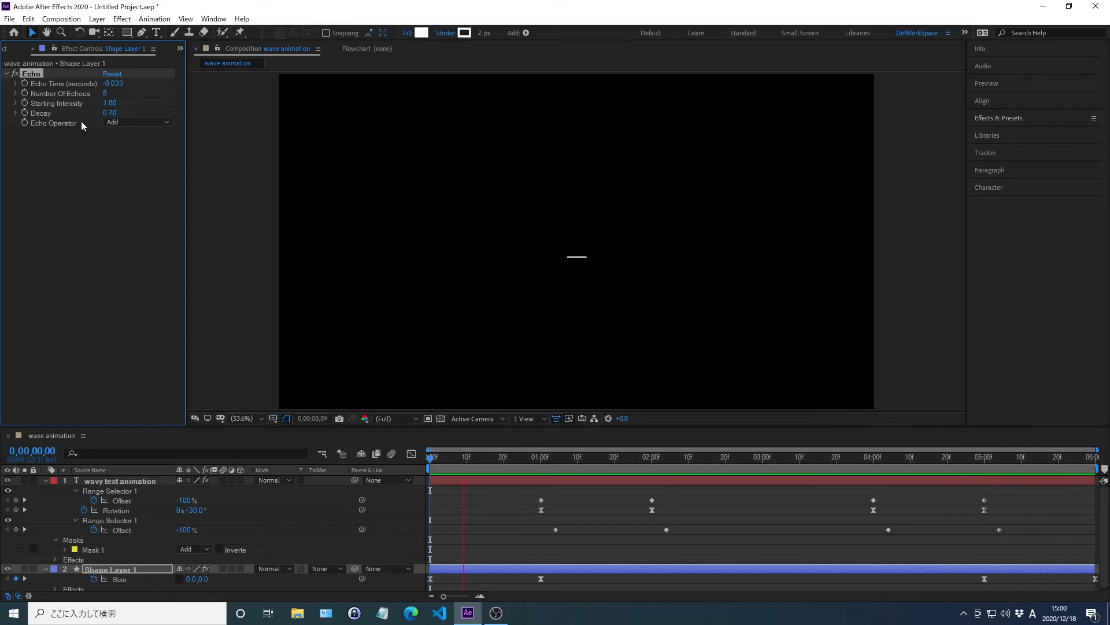
key("space")
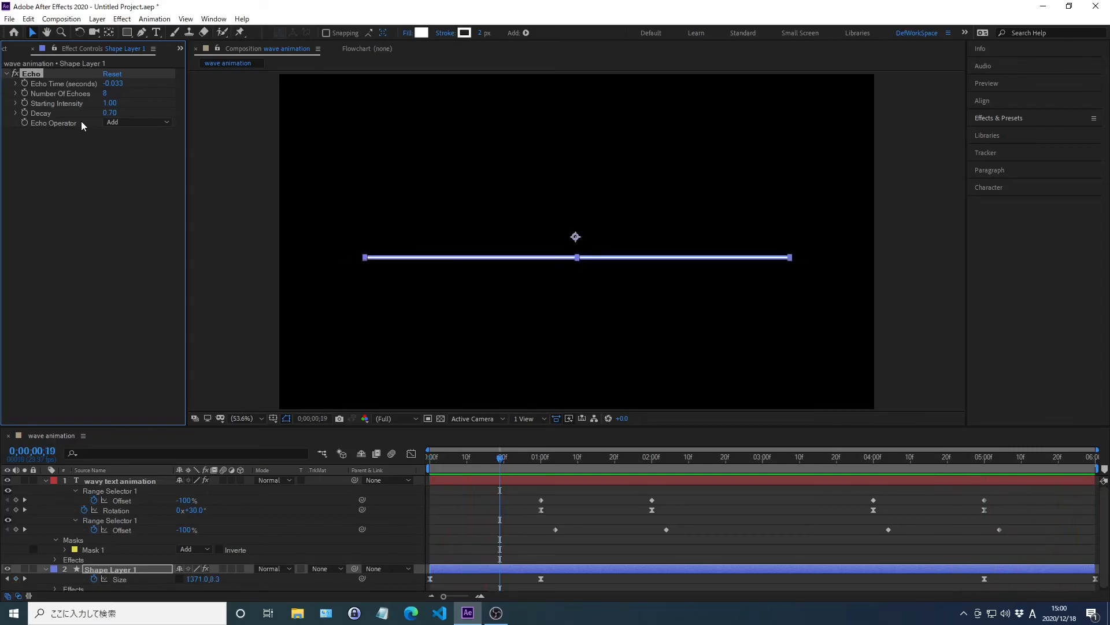
Step: Import the drone footage 181015_Extra_DanangDrone_004.mp4 from the 02_work folder into the project
key("ctrl+i")
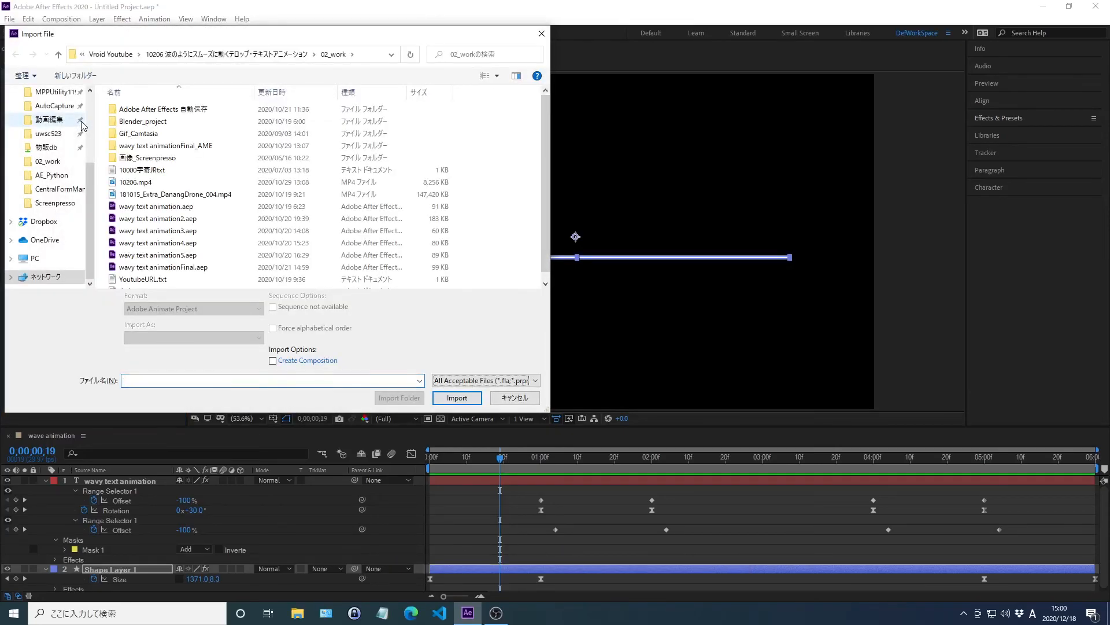
key("alt+d")
key("End")
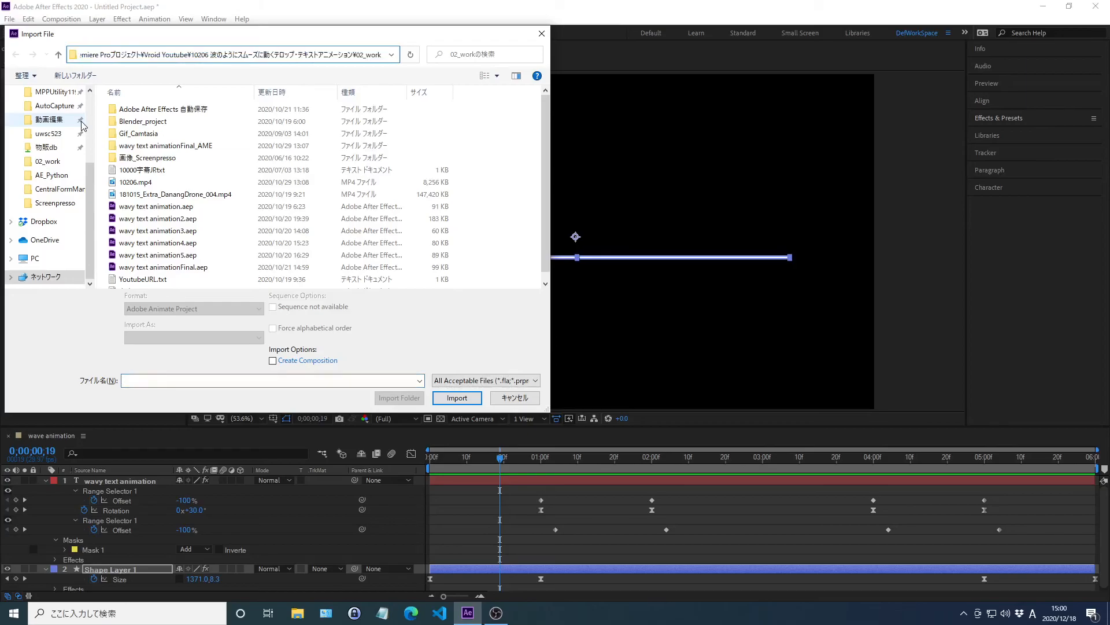
key("Return")
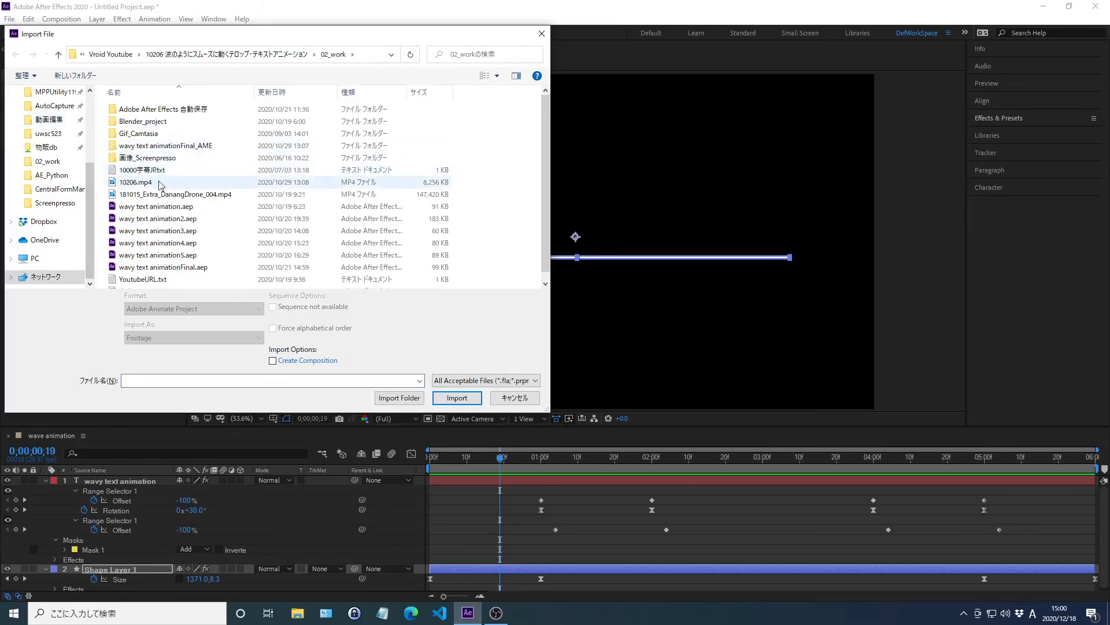
left_click(176, 196)
double_click(176, 196)
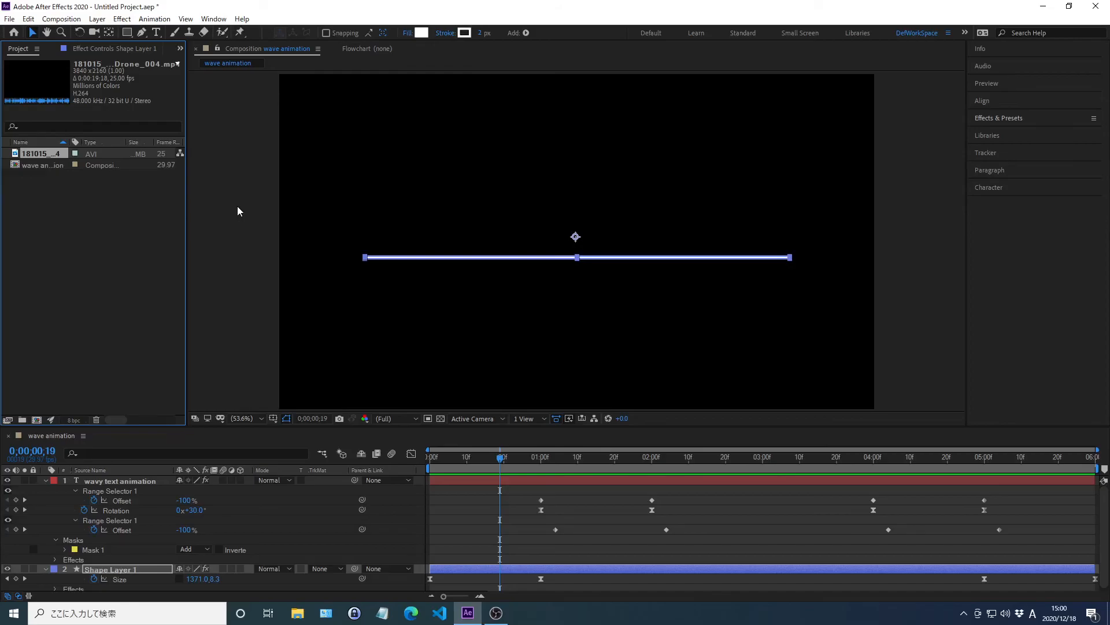
Step: Collapse the wavy text animation layer's properties and add the drone footage to the composition beneath Shape Layer 1
key("KP_1")
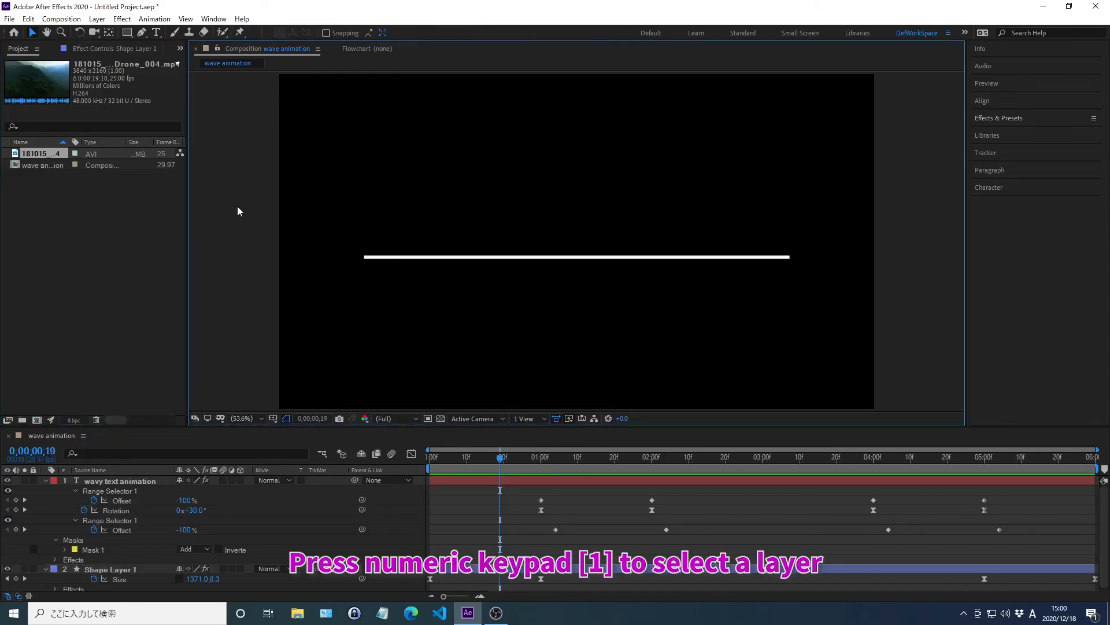
key("KP_1")
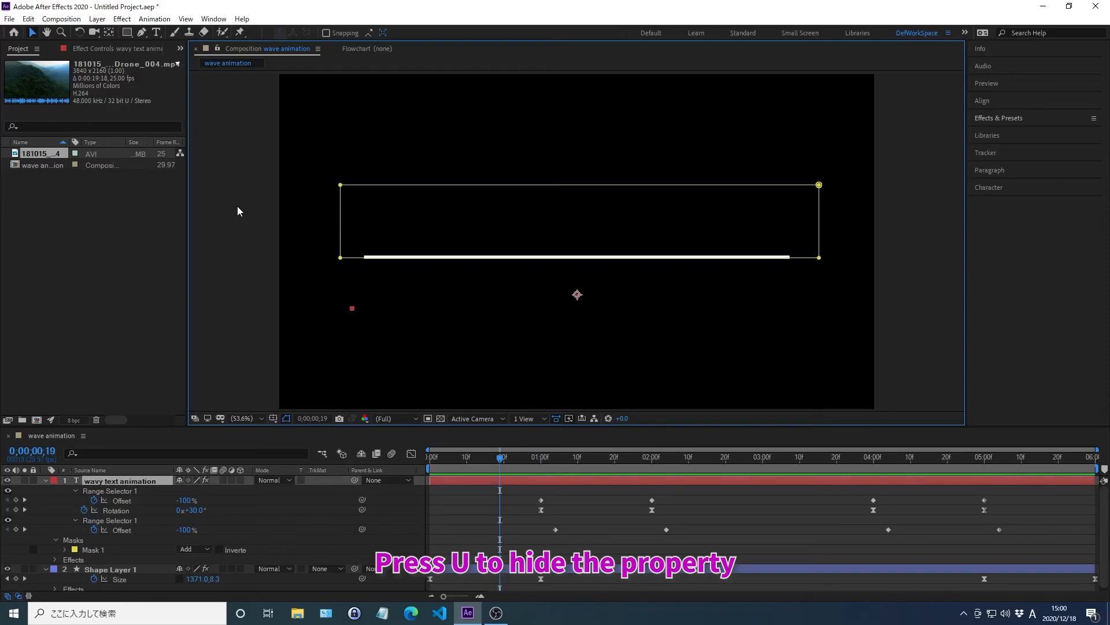
key("u")
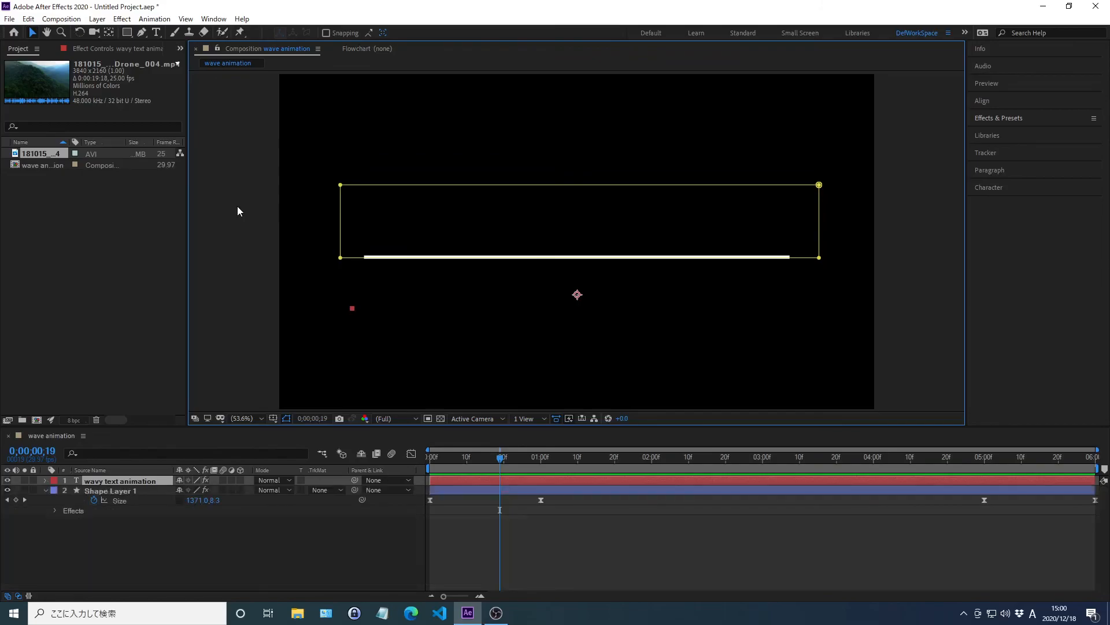
left_click(36, 153)
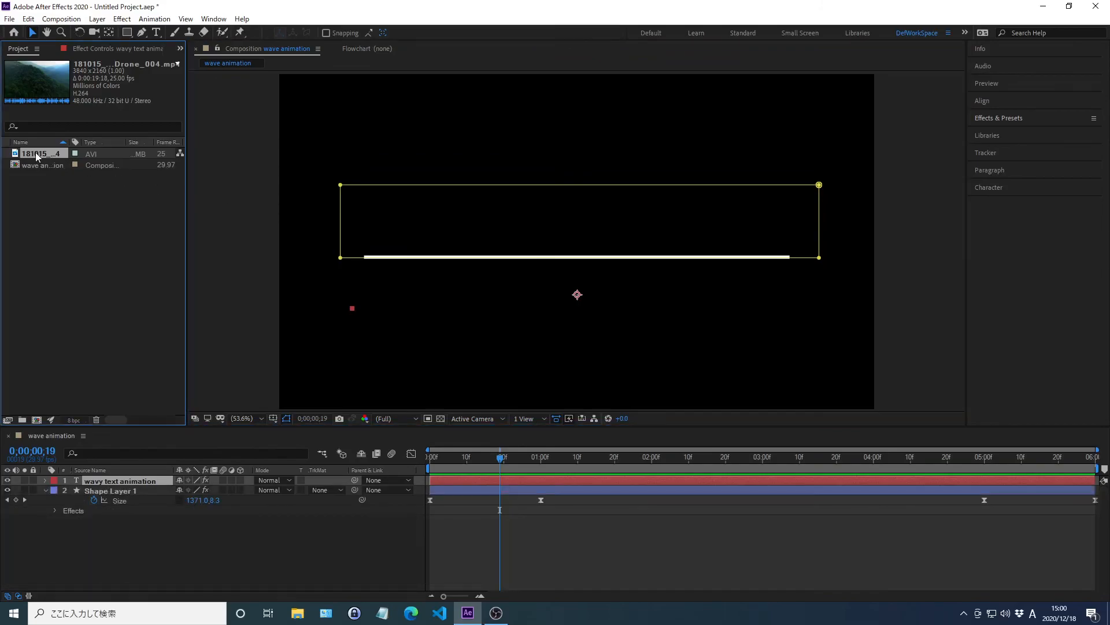
left_click_drag(93, 362, 153, 571)
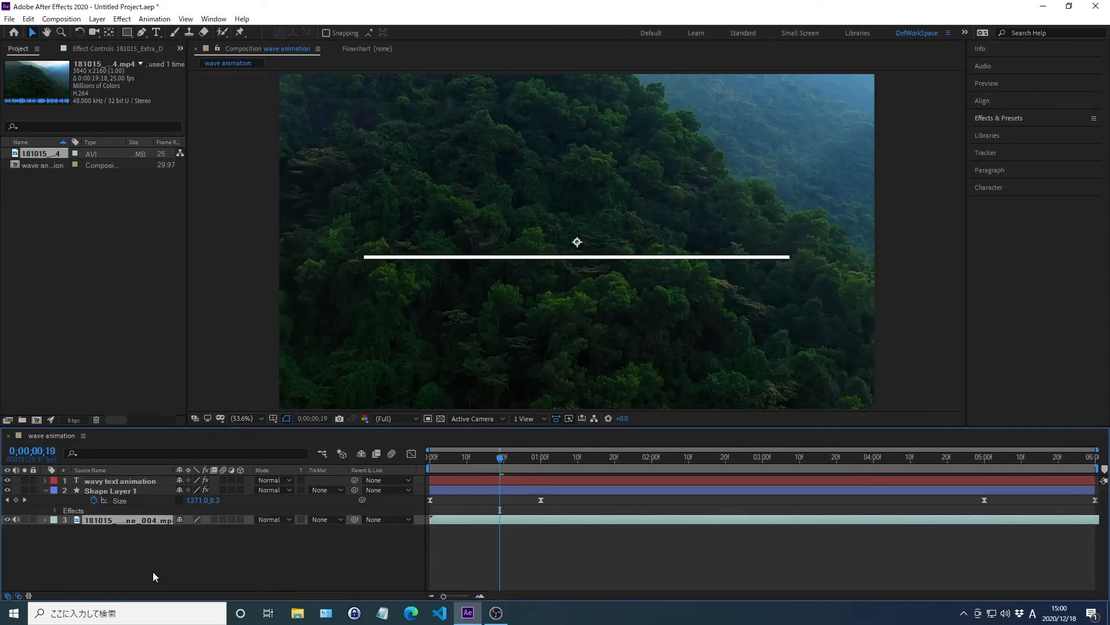
Step: Preview the wave animation over the drone footage from the start of the composition
key("Home")
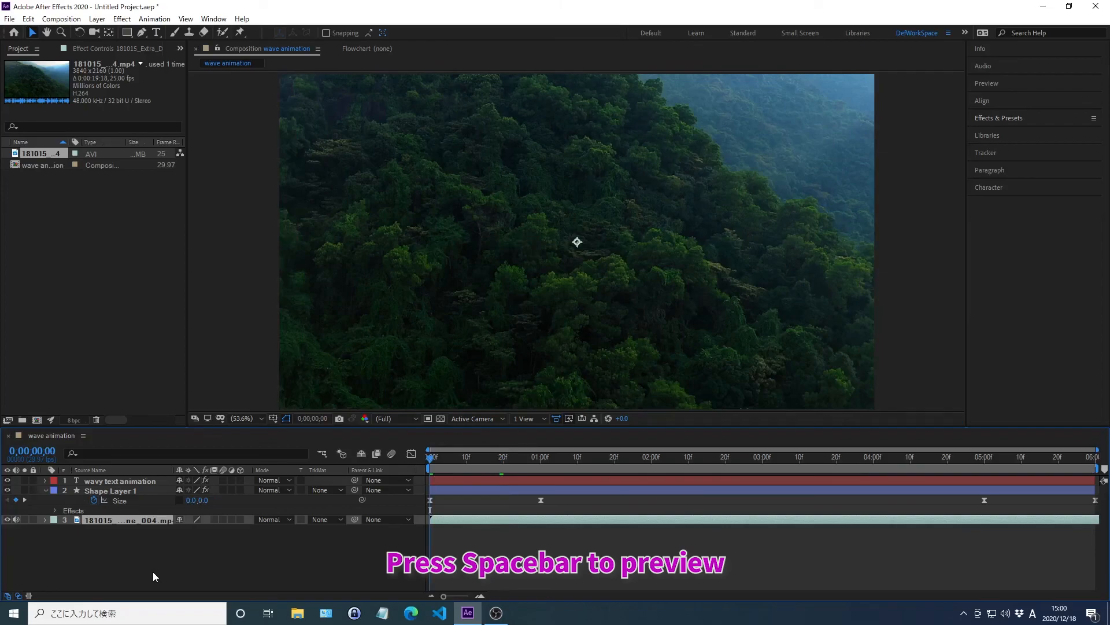
key("space")
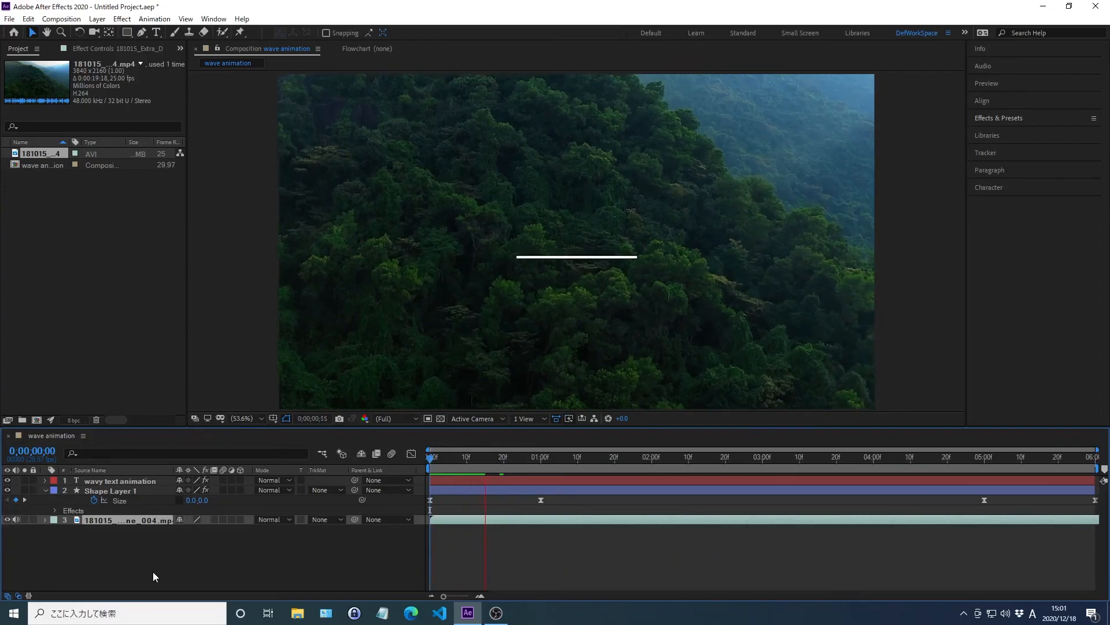